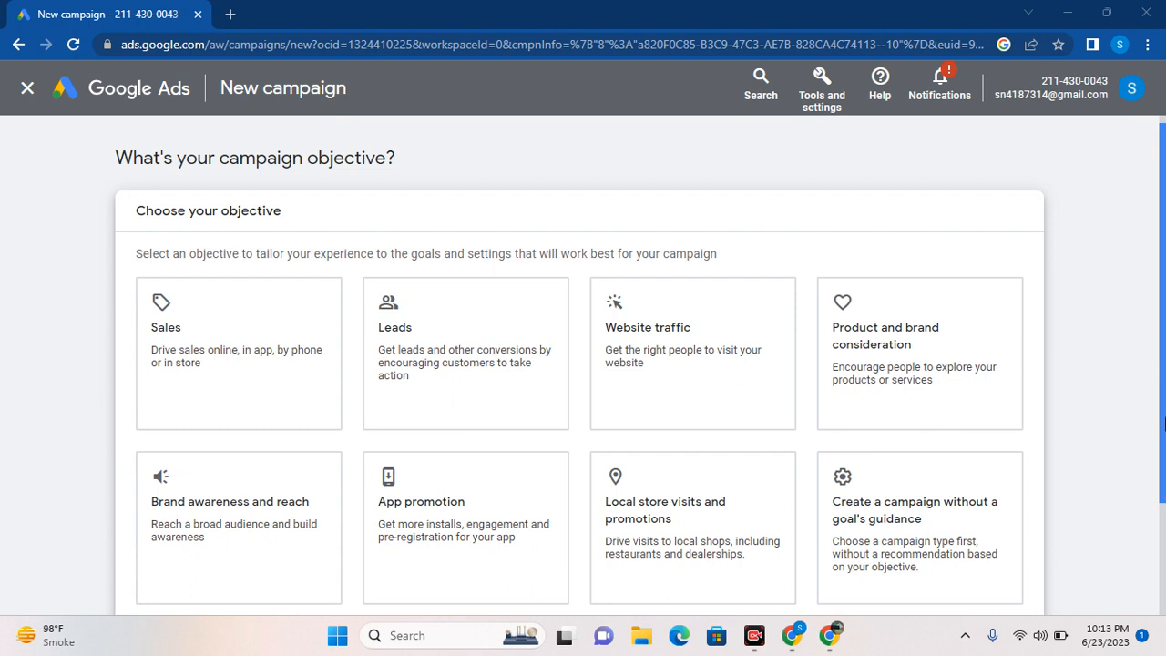
Choose Website traffic as the campaign objective and Search as the campaign type.
{"action": "left_click", "coordinate": [1165, 529]}
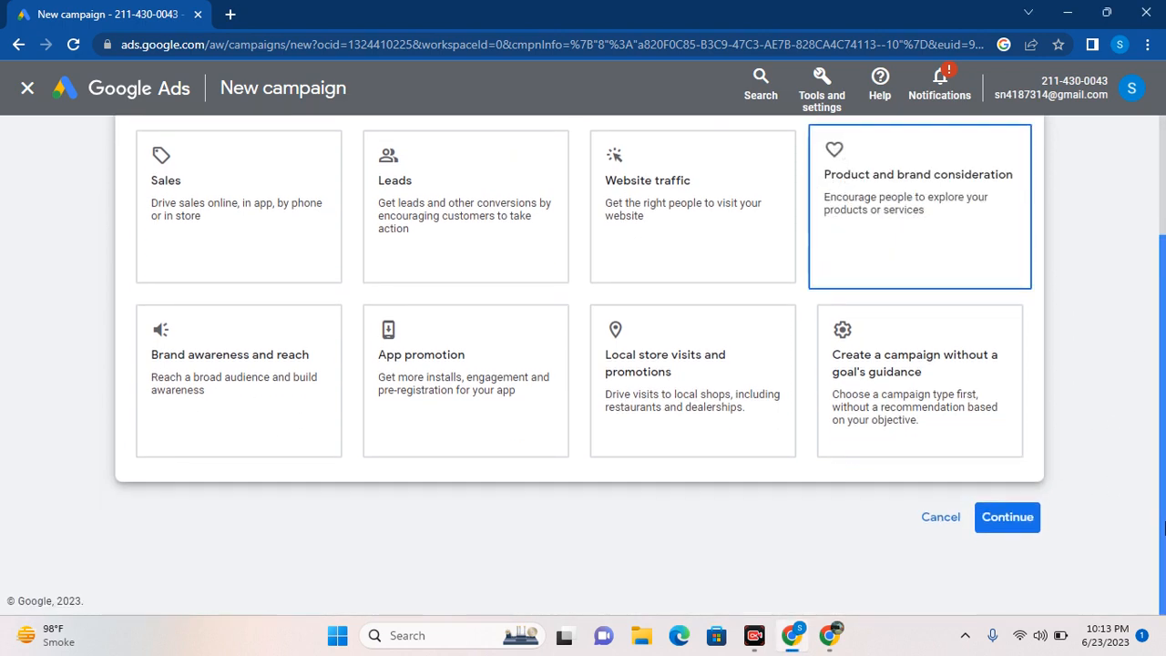
{"action": "left_click", "coordinate": [734, 297]}
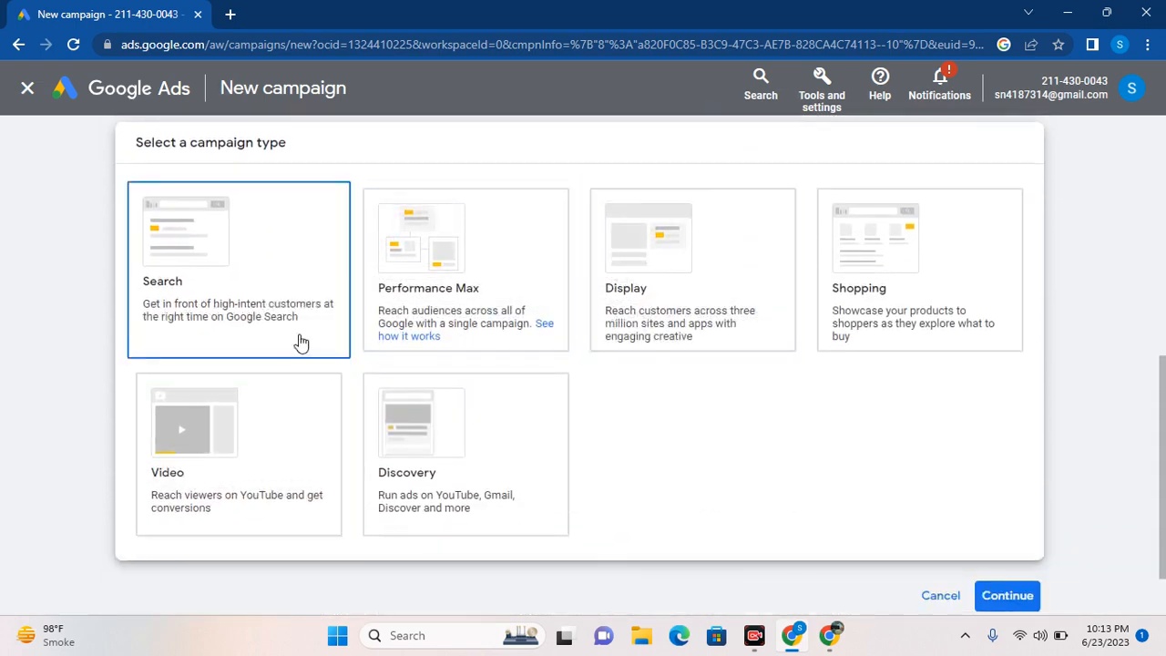
{"action": "left_click", "coordinate": [301, 343]}
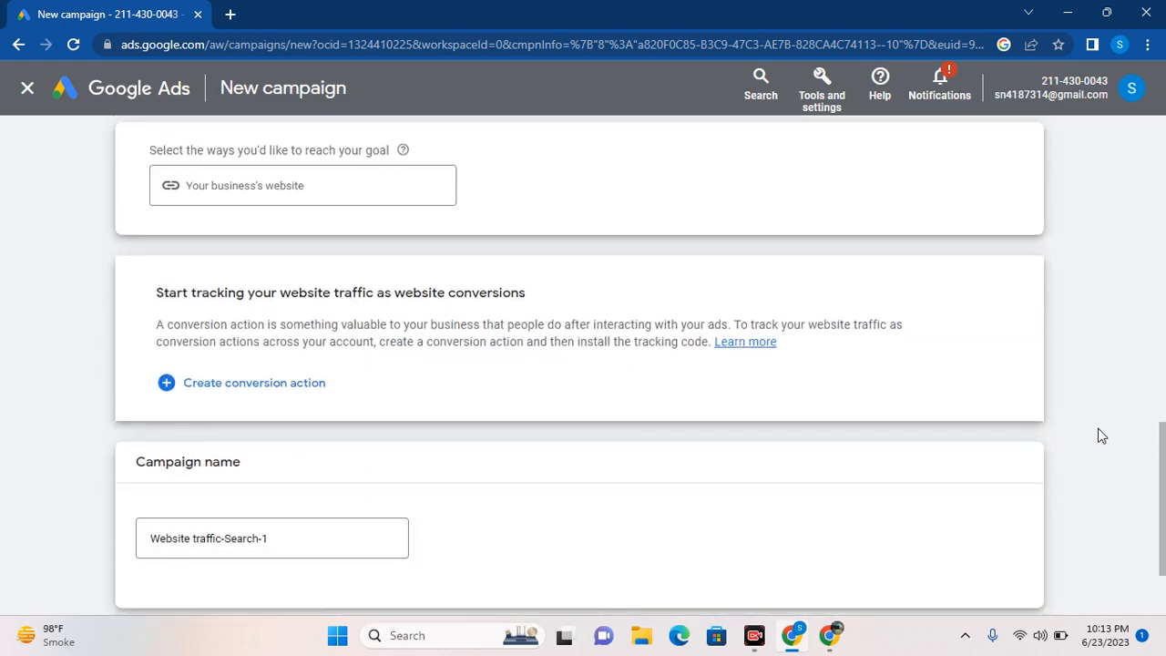
{"action": "scroll", "coordinate": [789, 328], "scroll_direction": "up", "scroll_amount": 5}
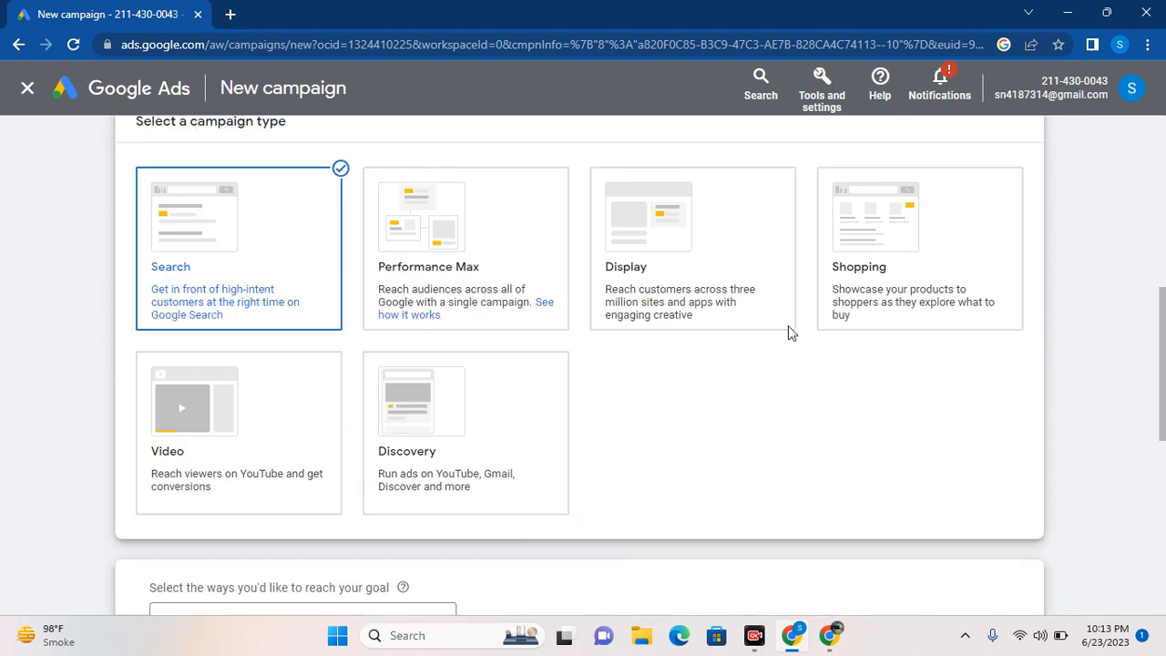
{"action": "scroll", "coordinate": [789, 332], "scroll_direction": "down", "scroll_amount": 5}
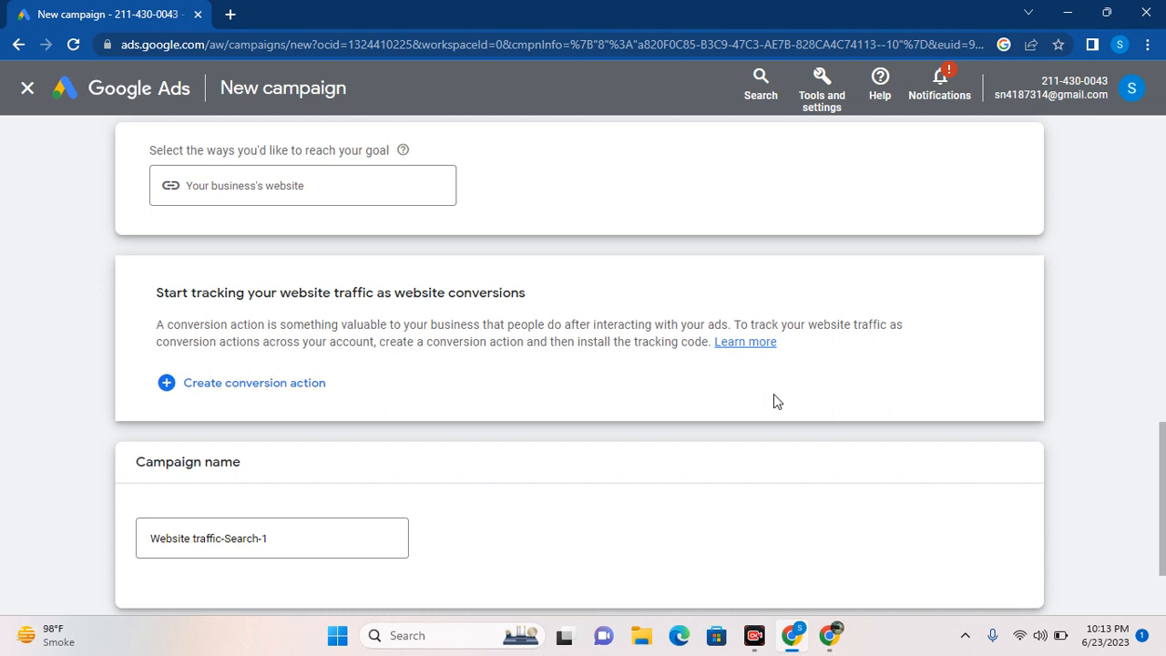
{"action": "left_click_drag", "start_coordinate": [712, 398], "coordinate": [156, 293]}
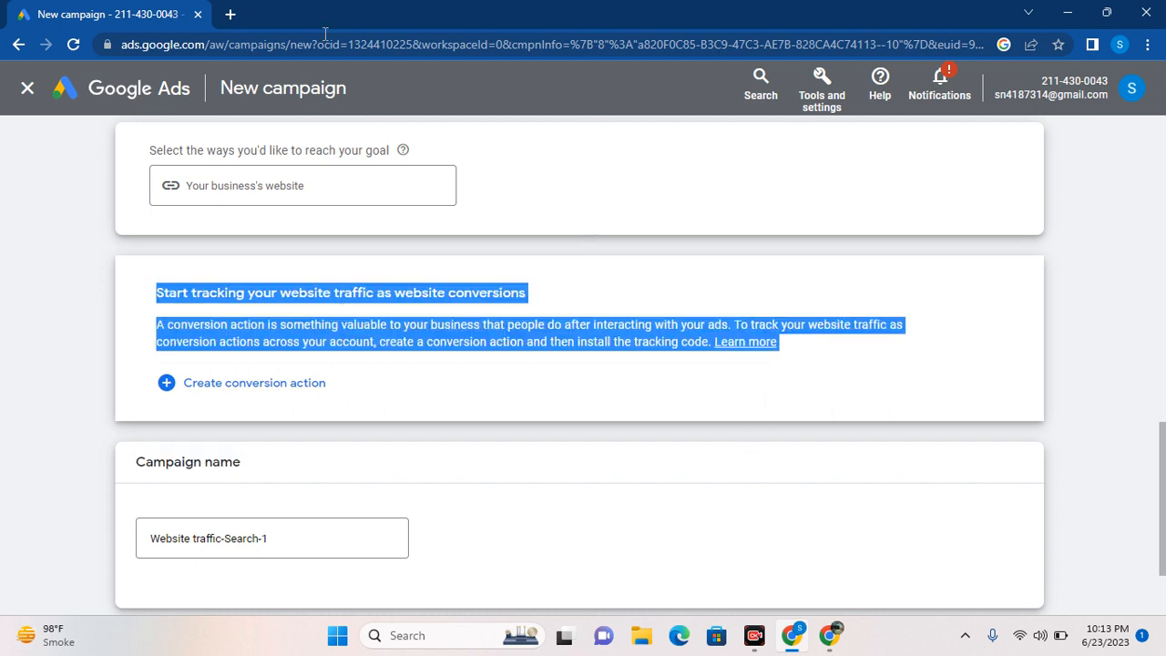
Open the sidrobez.com website in a new browser tab.
{"action": "left_click", "coordinate": [232, 14]}
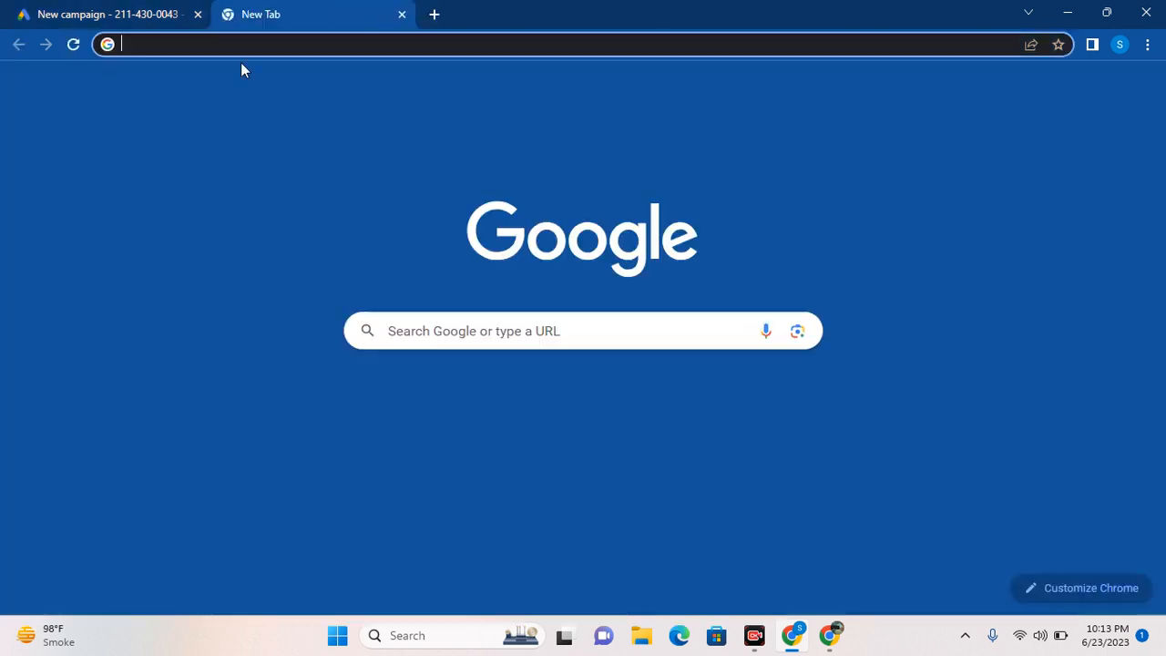
{"action": "left_click", "coordinate": [434, 329]}
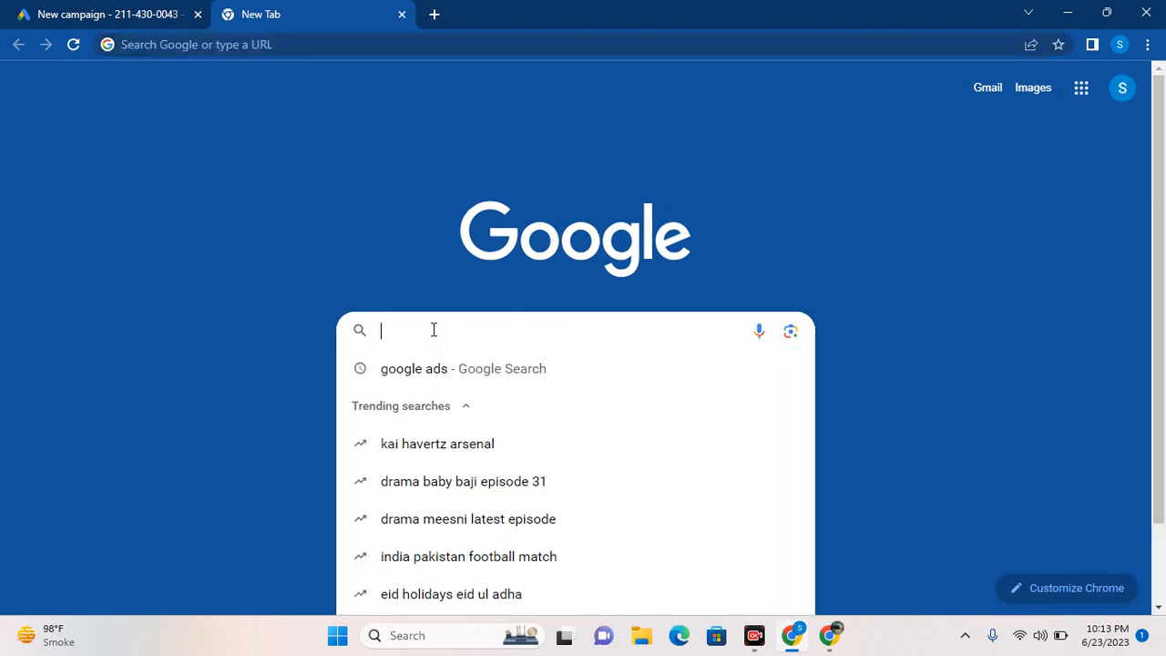
{"action": "type", "text": "sidr"}
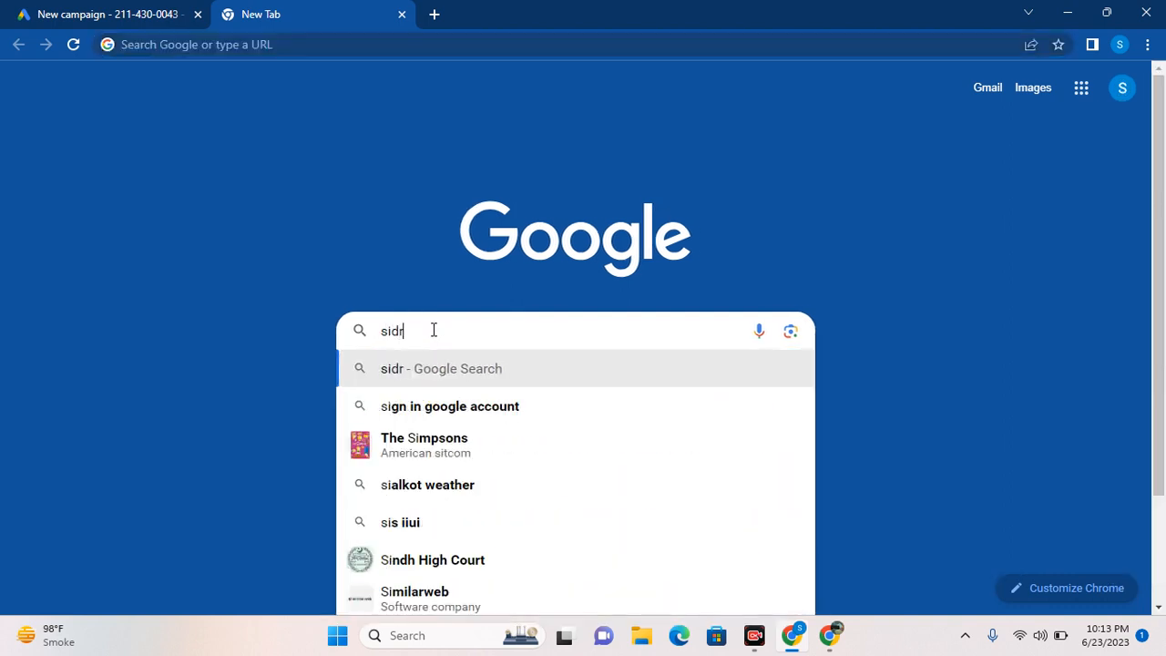
{"action": "type", "text": "obex"}
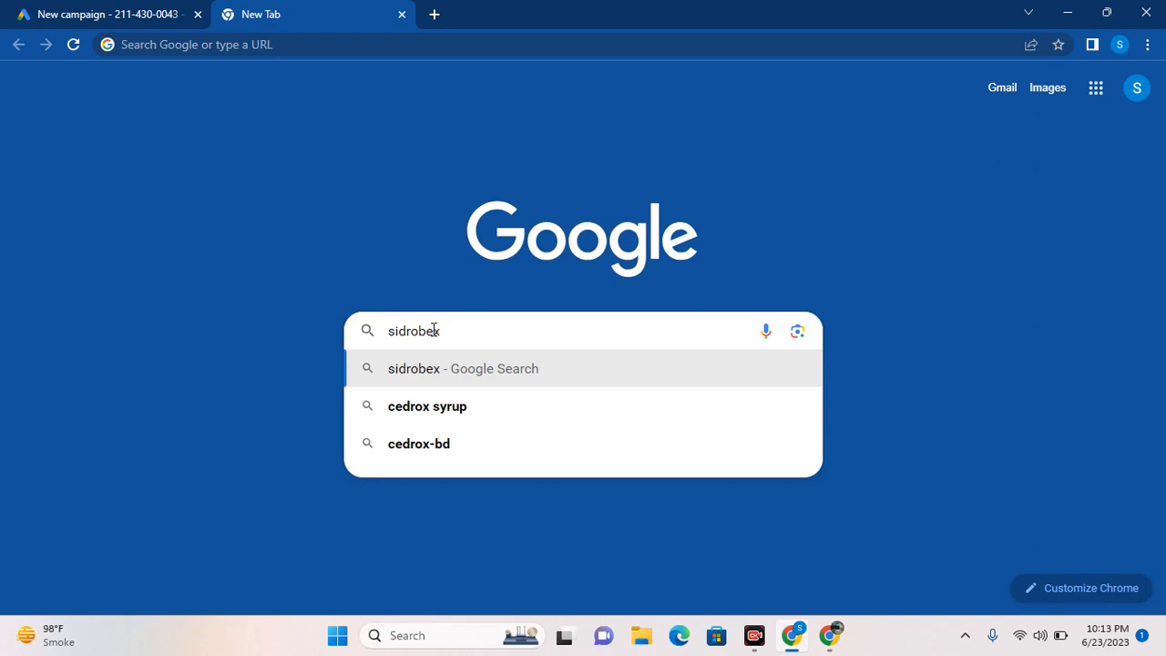
{"action": "key", "text": "BackSpace"}
{"action": "type", "text": "z"}
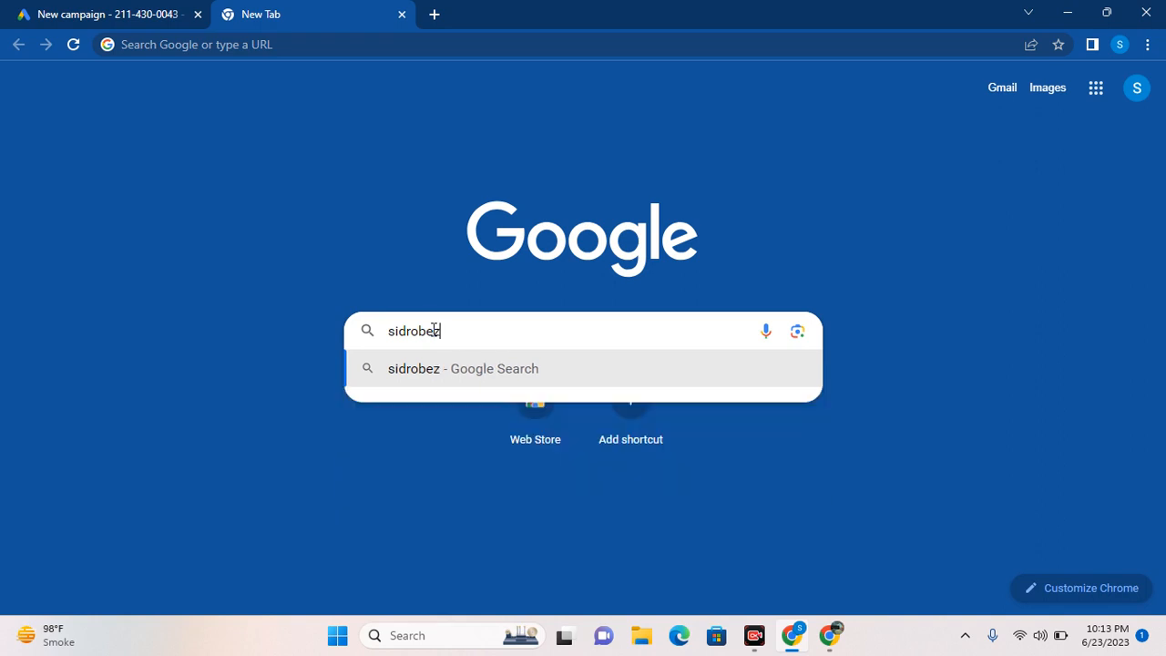
{"action": "type", "text": ".com"}
{"action": "key", "text": "Return"}
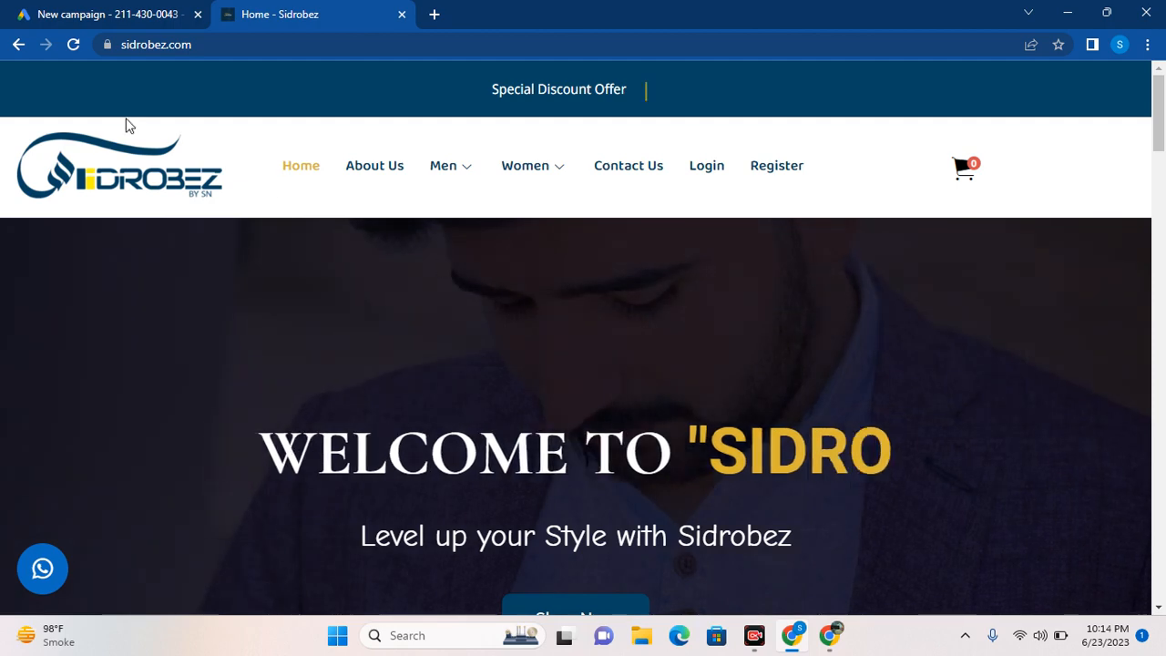
Copy the Sidrobez site's web address and return to the campaign's business website field.
{"action": "left_click", "coordinate": [124, 43]}
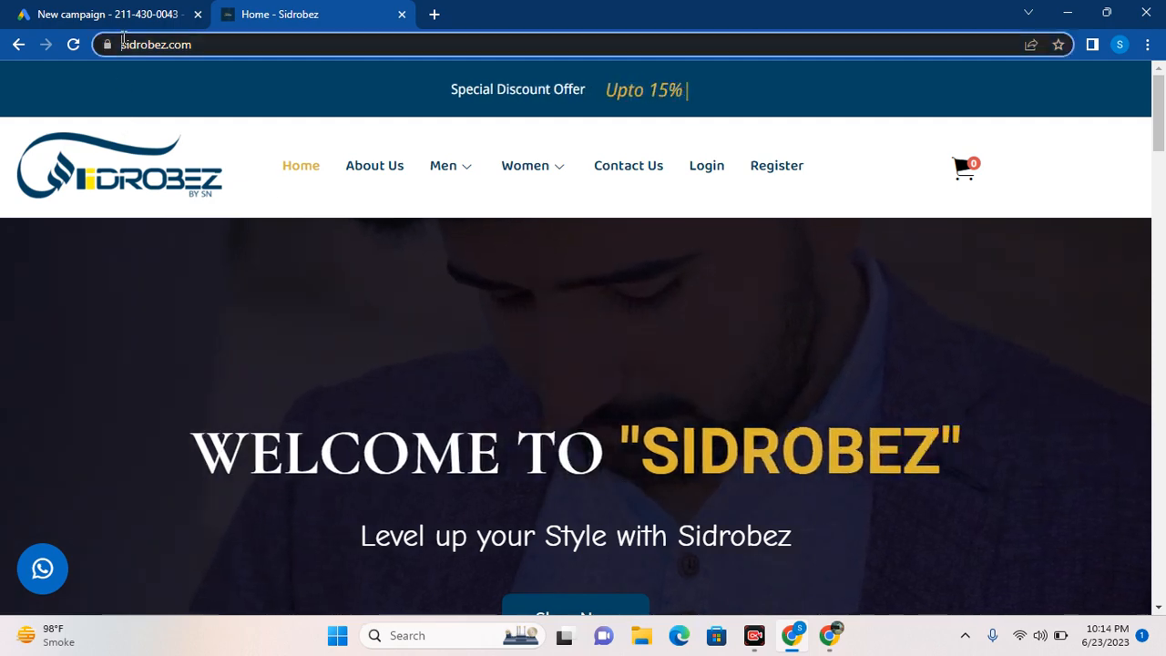
{"action": "right_click", "coordinate": [124, 44]}
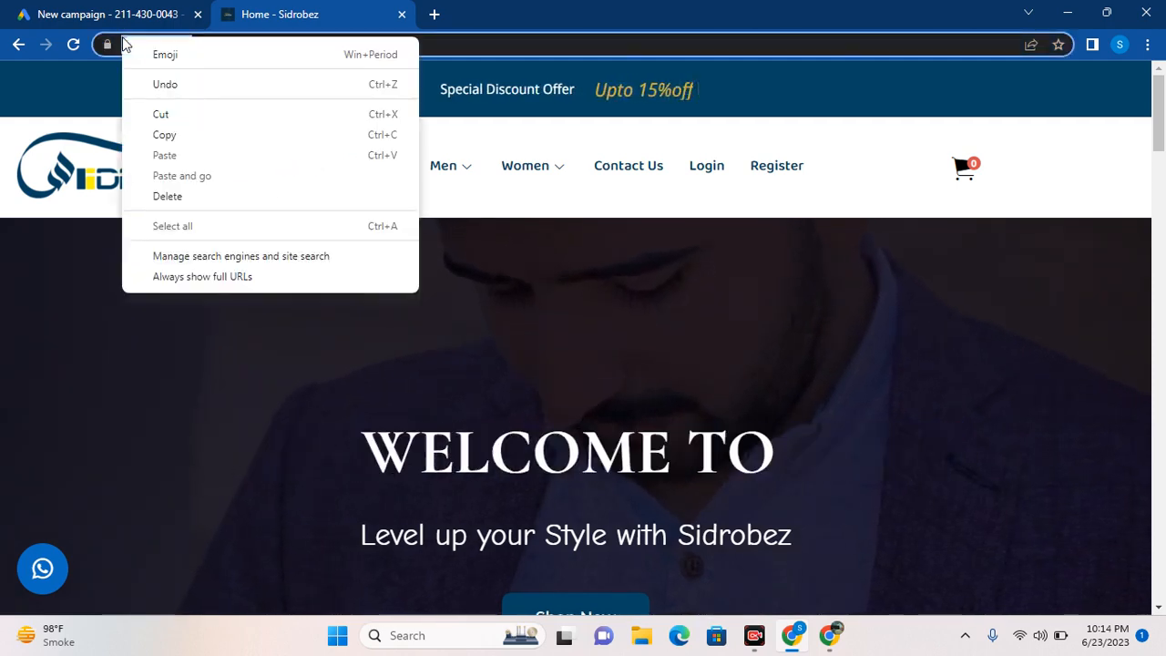
{"action": "left_click", "coordinate": [182, 136]}
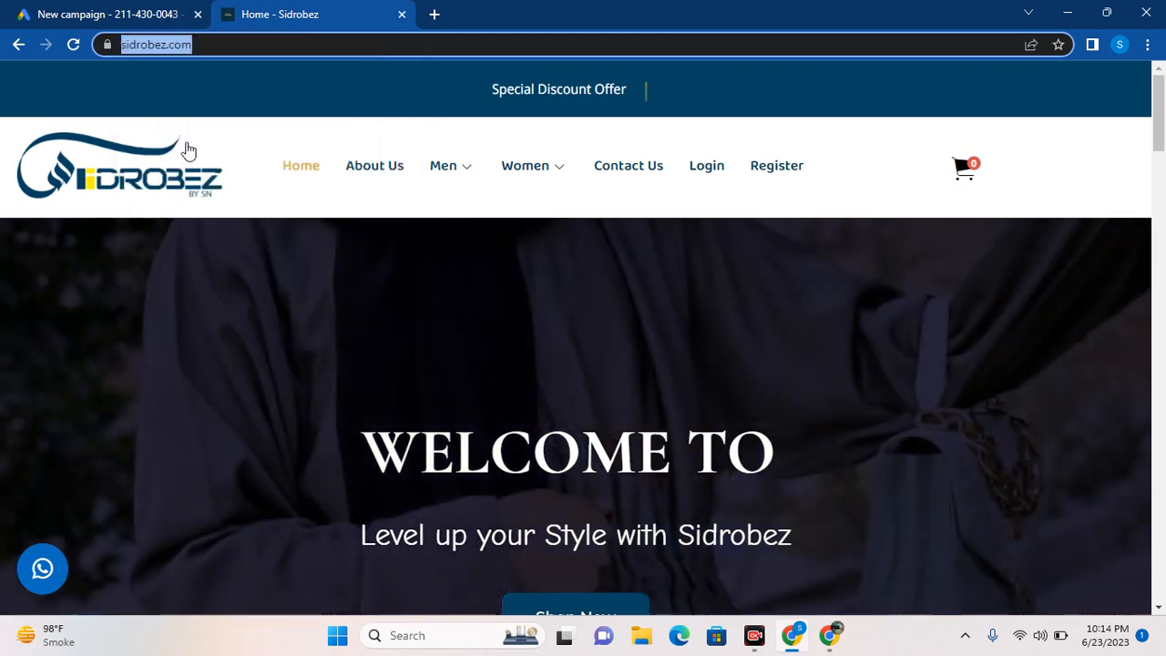
{"action": "left_click", "coordinate": [125, 11]}
{"action": "left_click", "coordinate": [273, 245]}
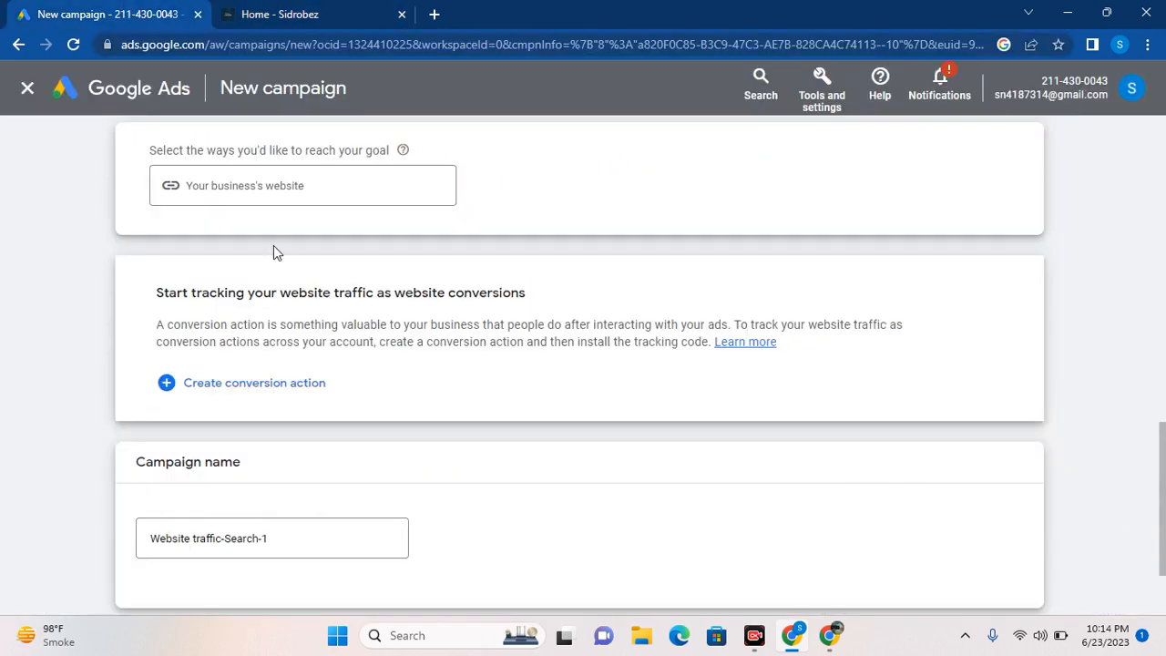
{"action": "left_click", "coordinate": [232, 198]}
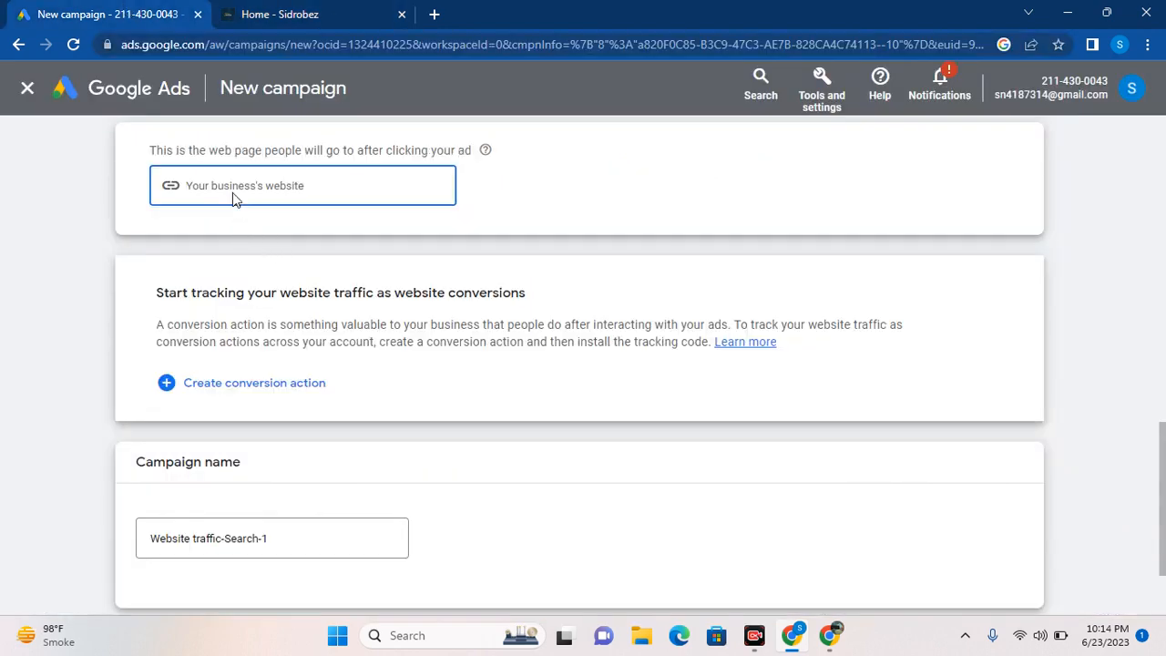
{"action": "right_click", "coordinate": [234, 194]}
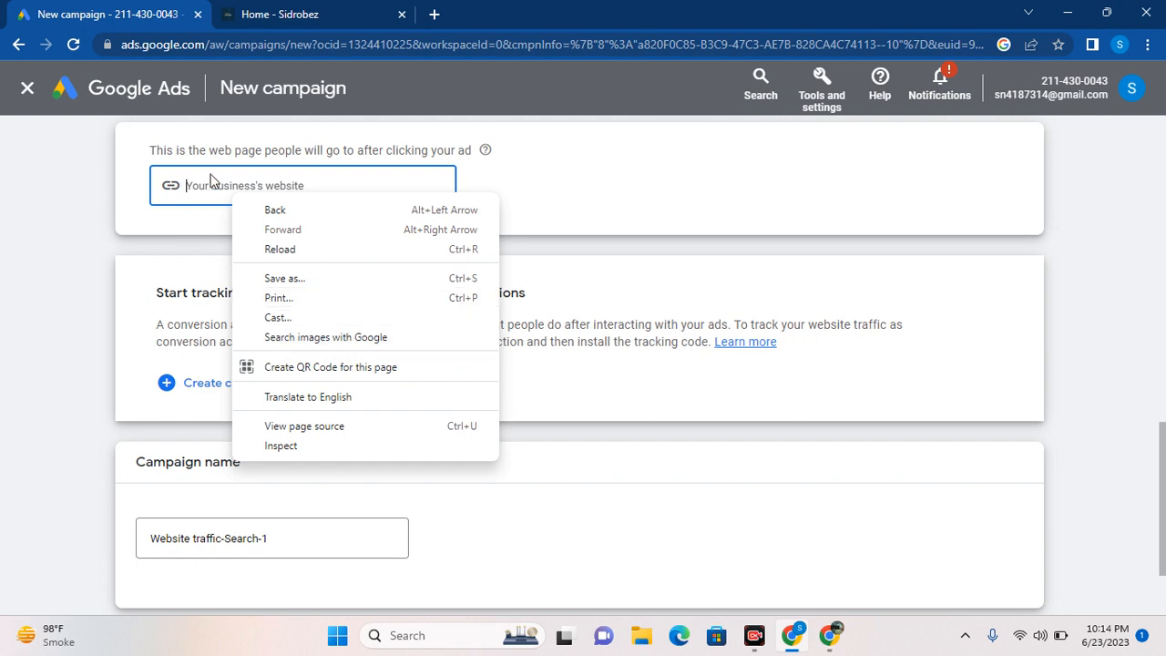
{"action": "key", "text": "ctrl+u"}
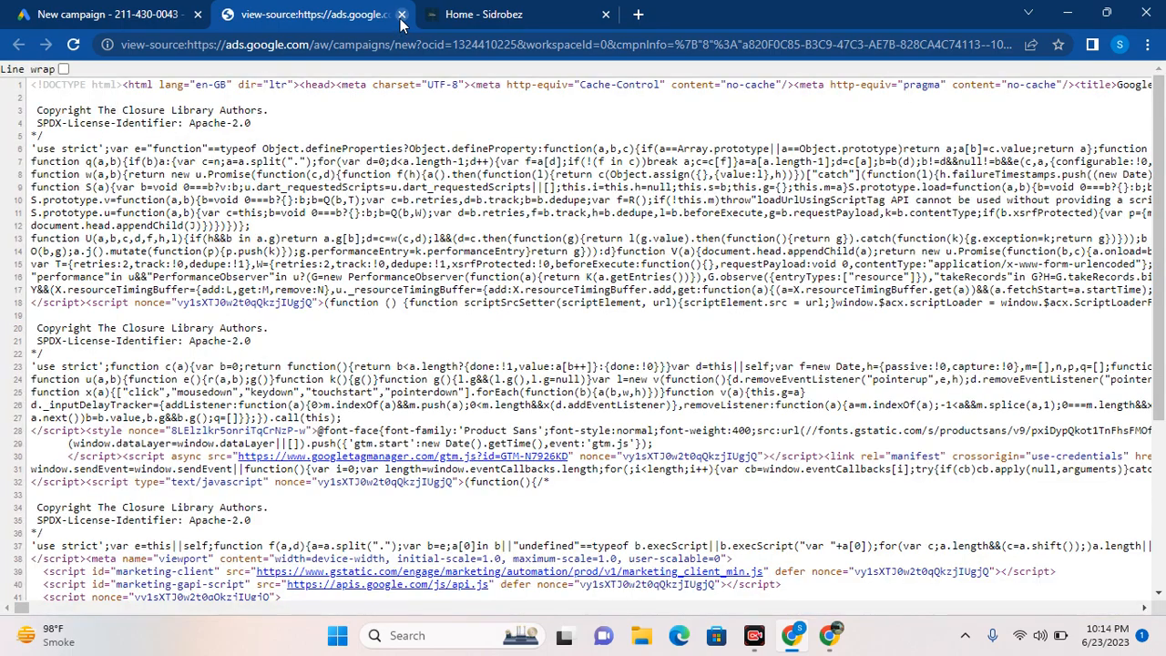
{"action": "left_click", "coordinate": [402, 15]}
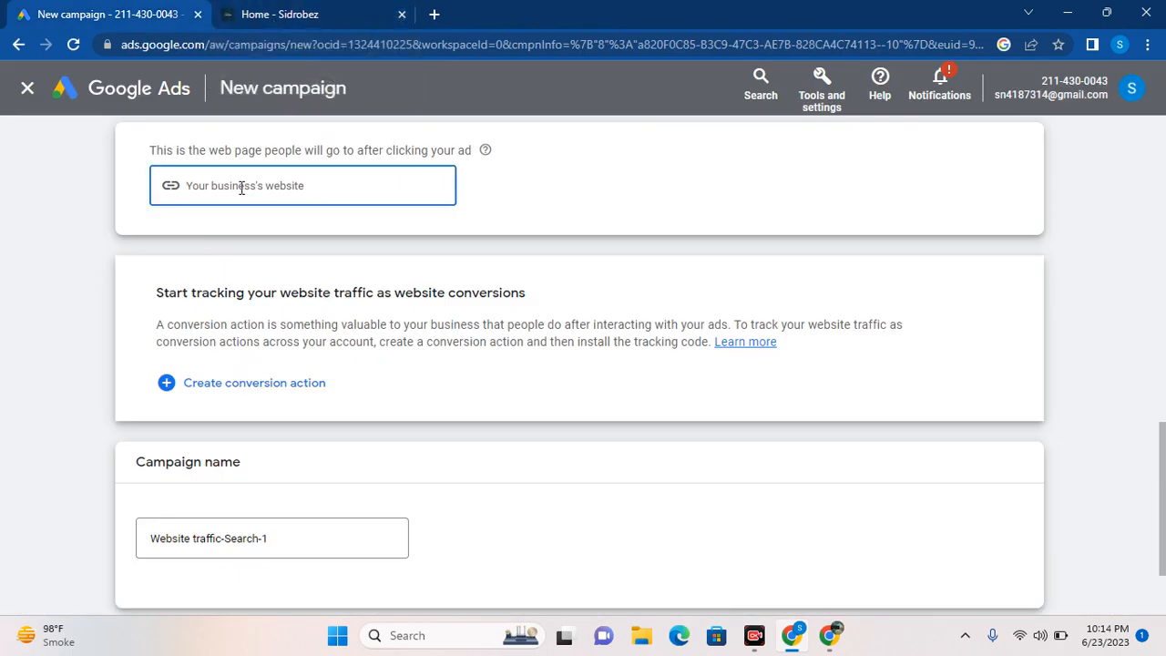
{"action": "type", "text": "c"}
{"action": "key", "text": "BackSpace"}
{"action": "key", "text": "ctrl+v"}
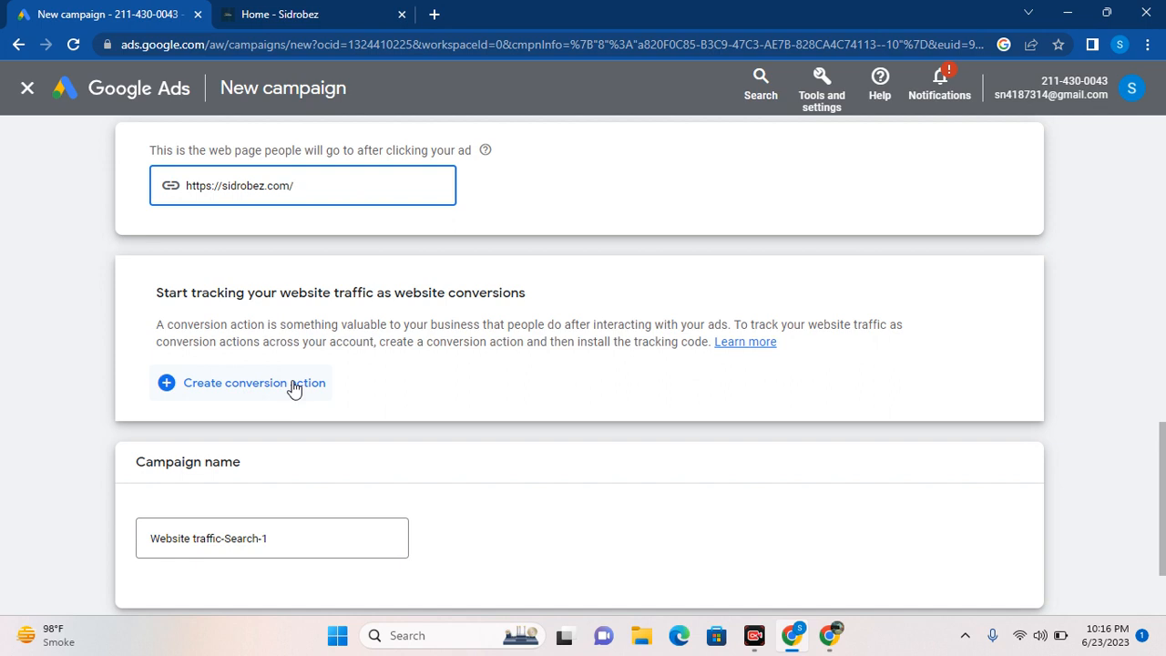
Create a conversion action for the website traffic and expand its installation options.
{"action": "left_click", "coordinate": [293, 385]}
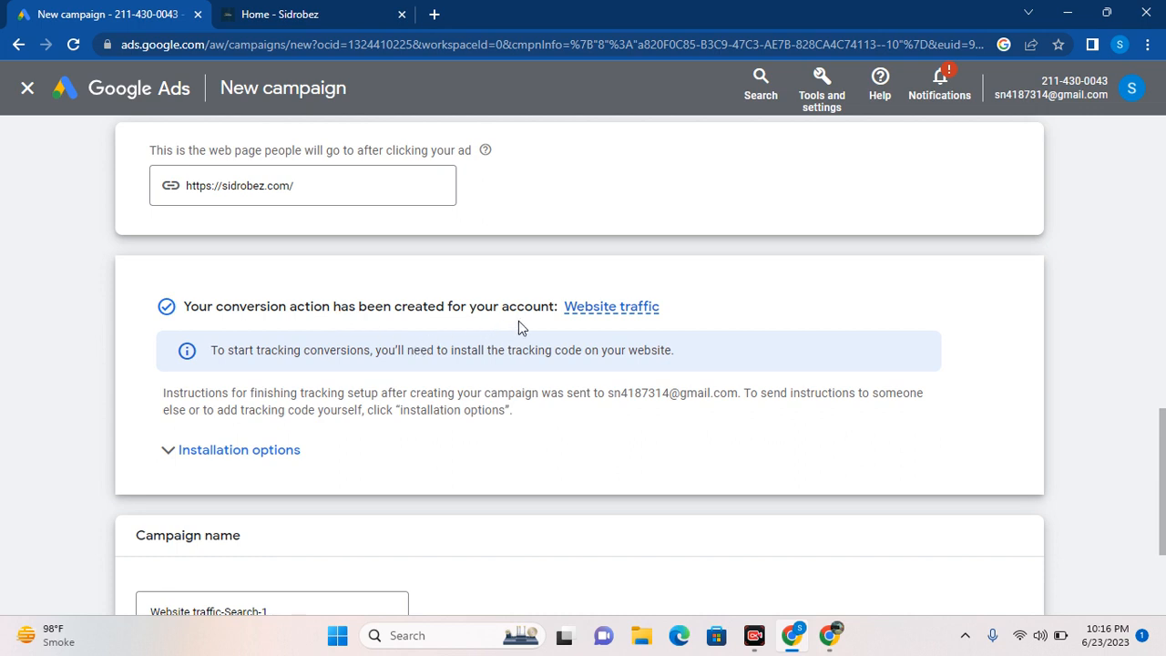
{"action": "left_click", "coordinate": [245, 466]}
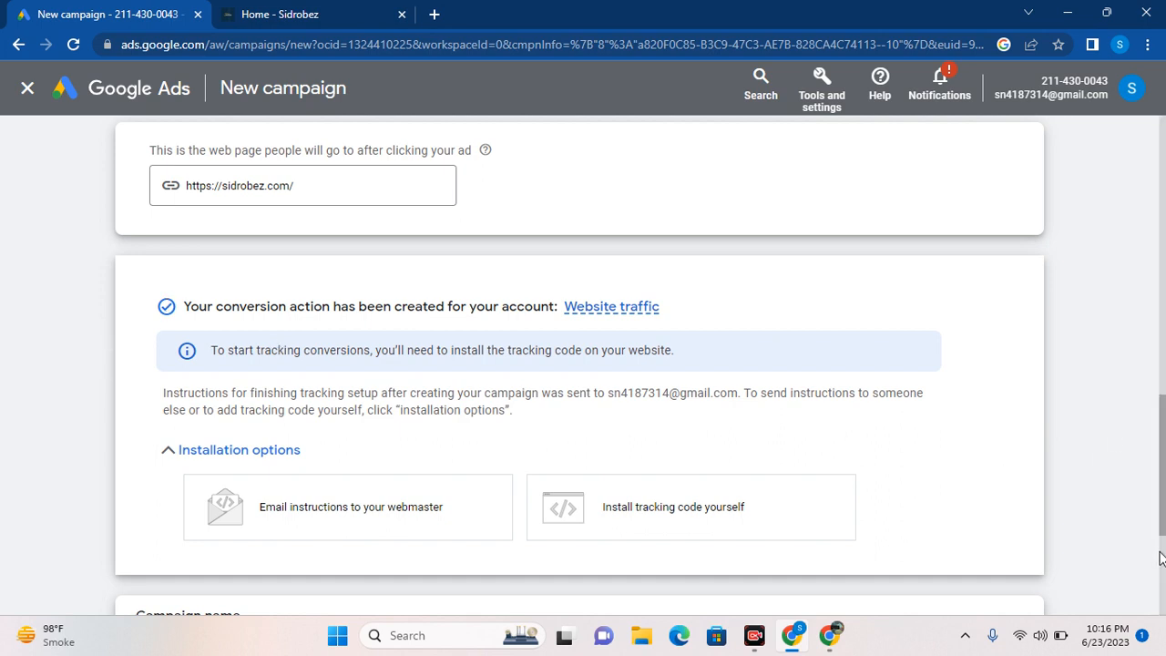
Rename the campaign as "Sidrobez website traffic".
{"action": "left_click", "coordinate": [1162, 558]}
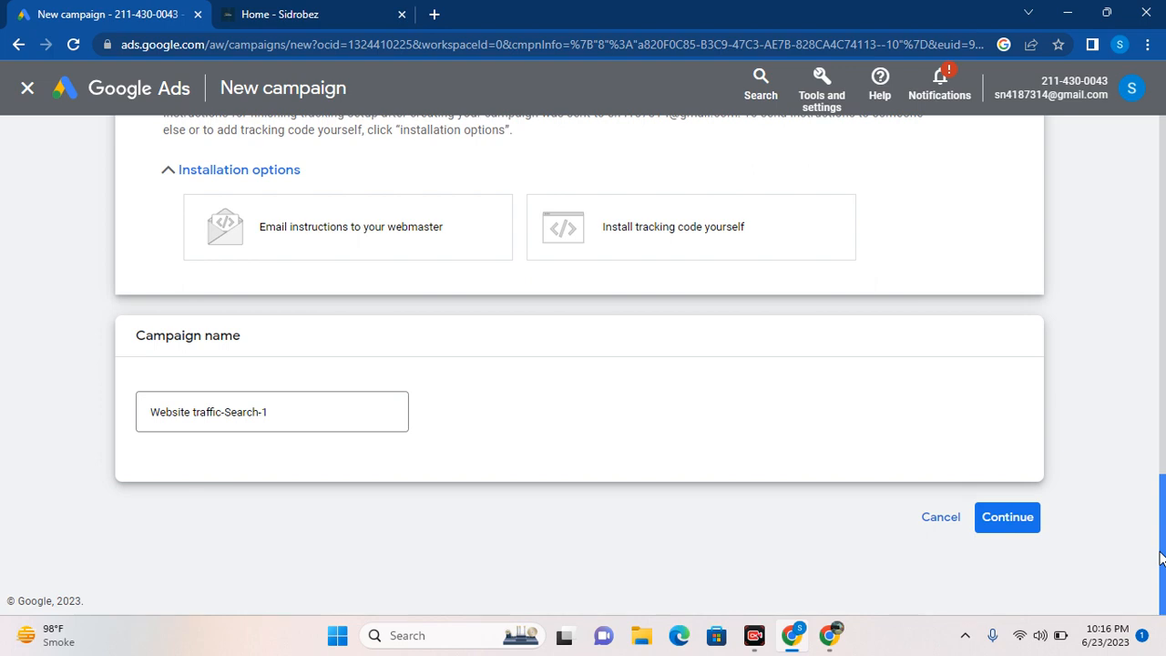
{"action": "left_click", "coordinate": [288, 413]}
{"action": "key", "text": "BackSpace"}
{"action": "key", "text": "BackSpace"}
{"action": "key", "text": "BackSpace"}
{"action": "key", "text": "BackSpace"}
{"action": "key", "text": "BackSpace"}
{"action": "key", "text": "BackSpace"}
{"action": "key", "text": "BackSpace"}
{"action": "key", "text": "BackSpace"}
{"action": "key", "text": "BackSpace"}
{"action": "key", "text": "BackSpace"}
{"action": "key", "text": "BackSpace"}
{"action": "key", "text": "BackSpace"}
{"action": "key", "text": "BackSpace"}
{"action": "key", "text": "BackSpace"}
{"action": "key", "text": "BackSpace"}
{"action": "key", "text": "BackSpace"}
{"action": "key", "text": "BackSpace"}
{"action": "key", "text": "BackSpace"}
{"action": "key", "text": "BackSpace"}
{"action": "key", "text": "BackSpace"}
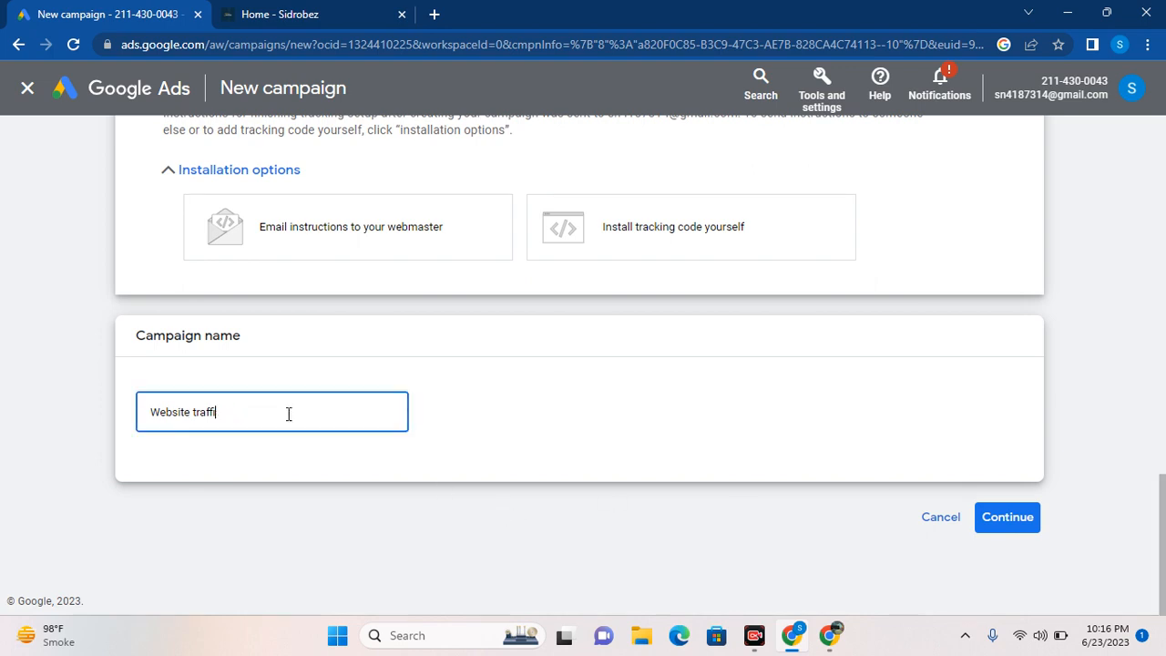
{"action": "type", "text": "sidrobex"}
{"action": "key", "text": "BackSpace"}
{"action": "type", "text": "z "}
{"action": "type", "text": "websi"}
{"action": "type", "text": "te"}
{"action": "type", "text": " traf"}
{"action": "type", "text": "f"}
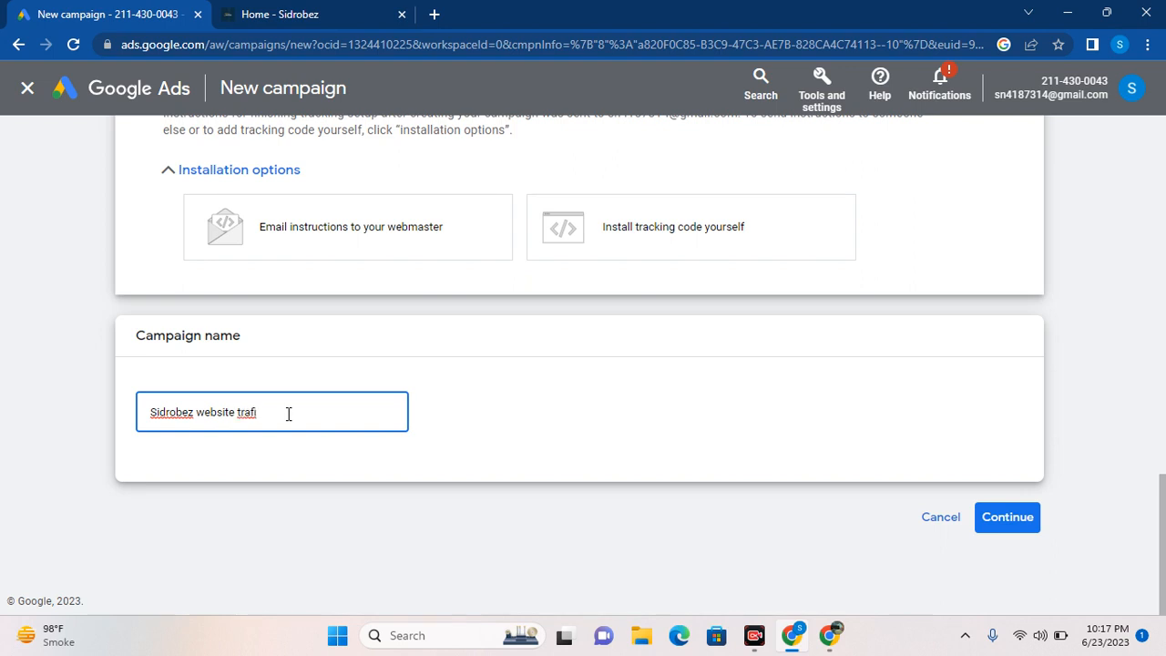
{"action": "type", "text": "c"}
{"action": "double_click", "coordinate": [249, 417]}
{"action": "type", "text": "traffic"}
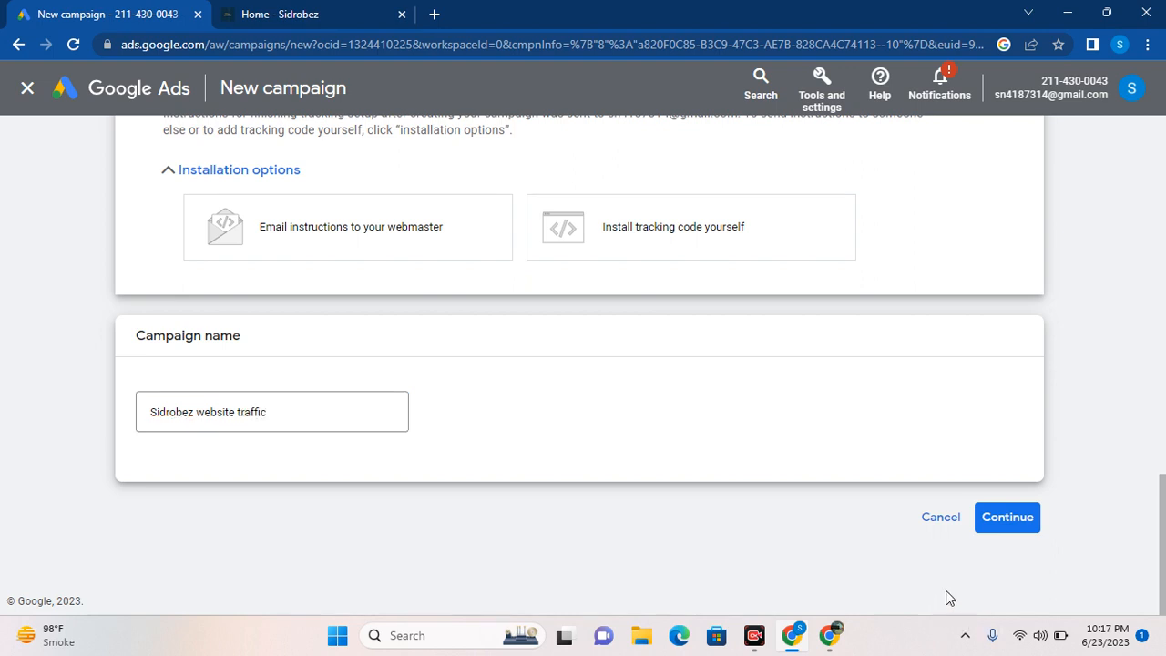
Continue to the campaign settings and exit the introductory guide.
{"action": "left_click", "coordinate": [1011, 517]}
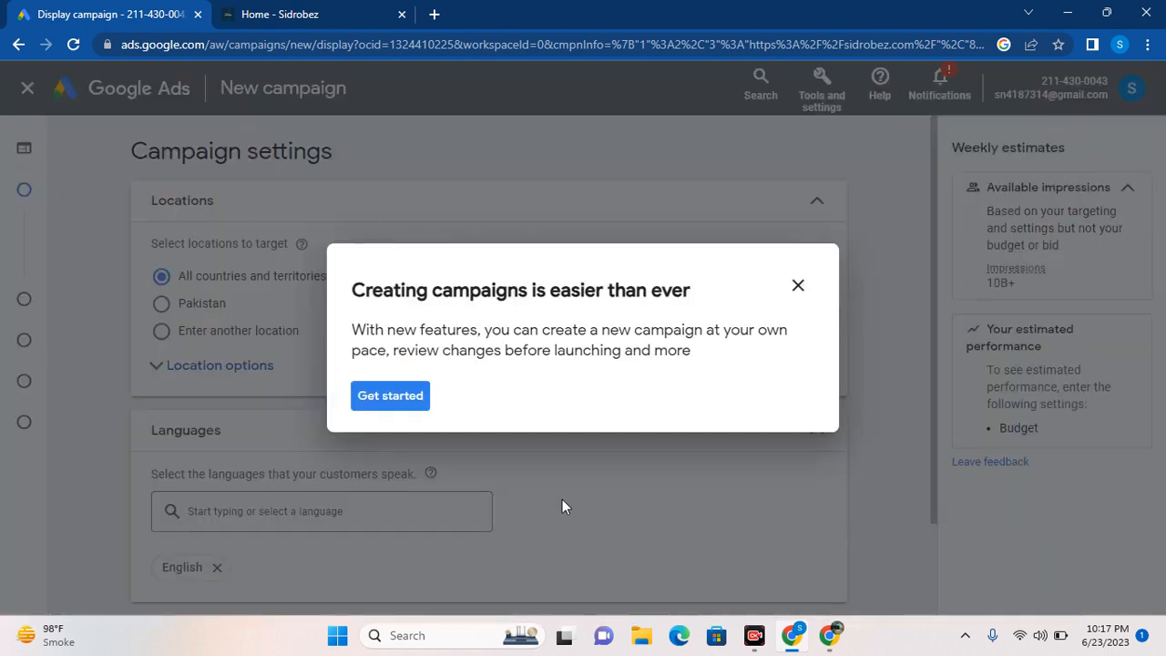
{"action": "left_click", "coordinate": [797, 290]}
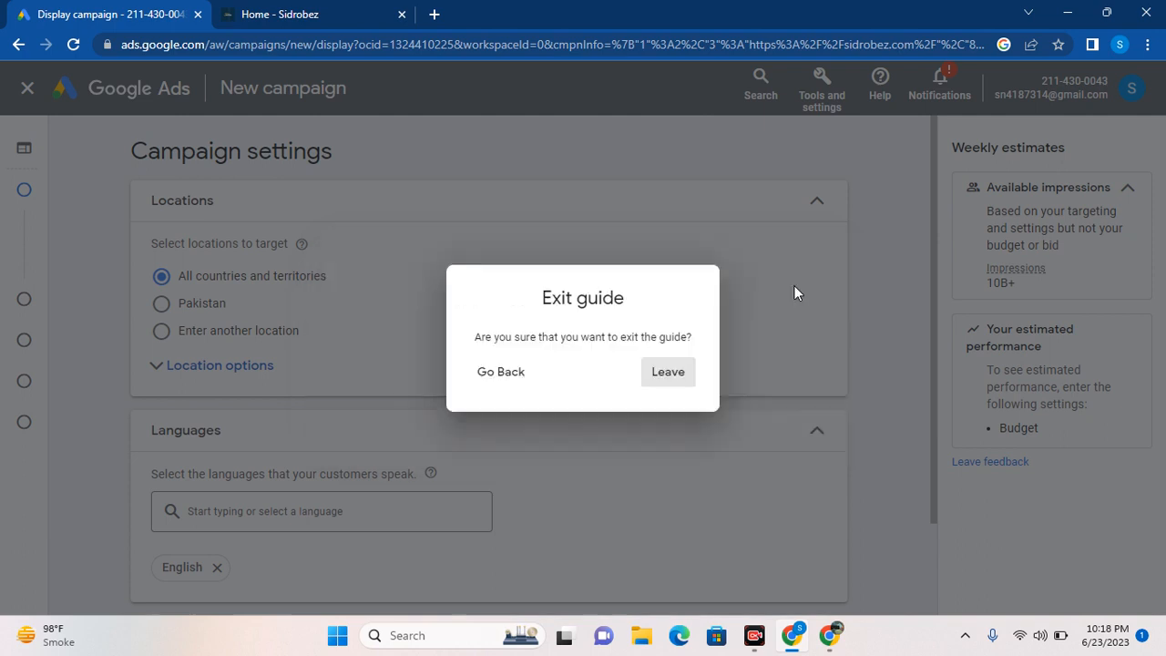
{"action": "left_click", "coordinate": [668, 374]}
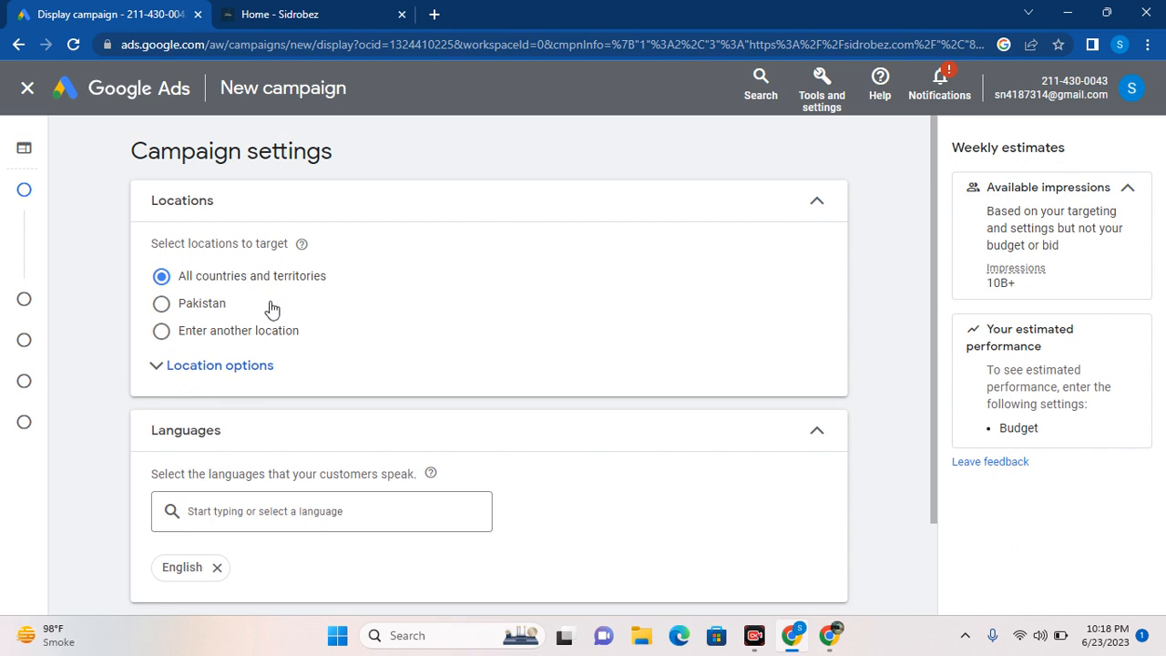
Choose to enter another location for the campaign's targeting and open the advanced location search.
{"action": "left_click", "coordinate": [160, 305]}
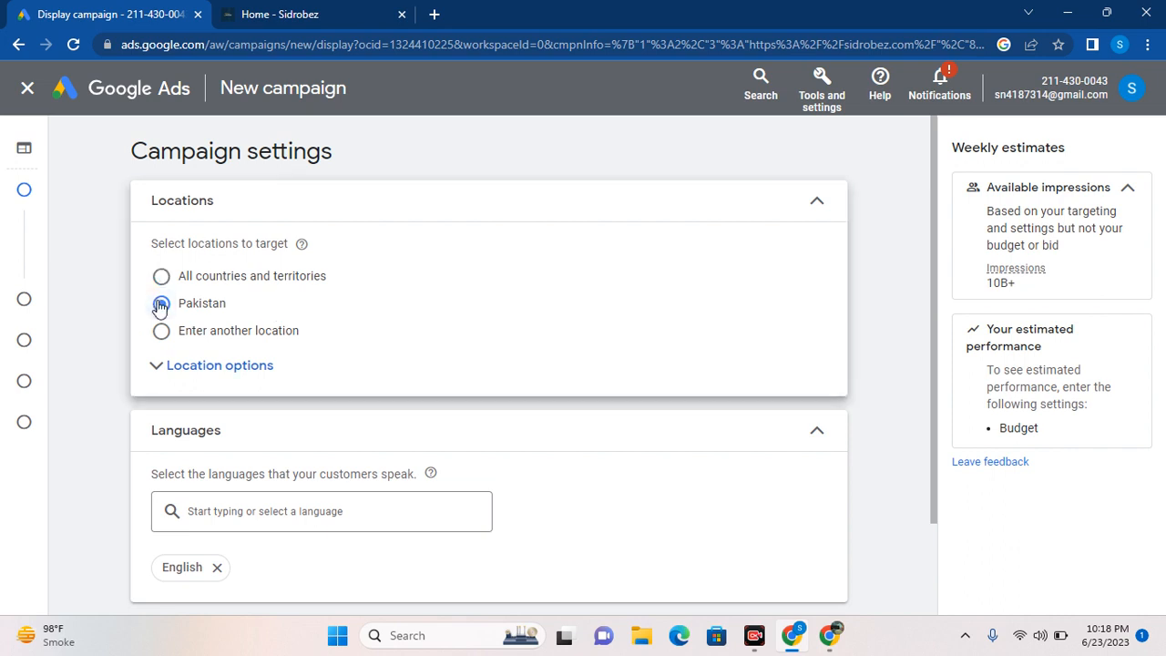
{"action": "left_click", "coordinate": [163, 332]}
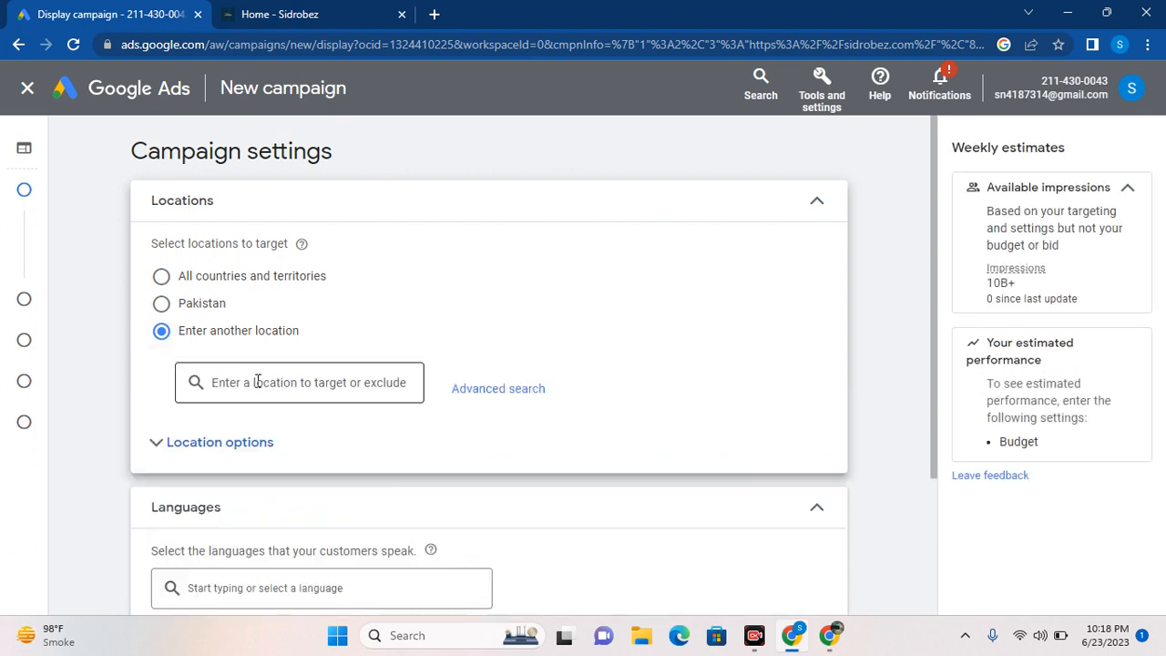
{"action": "left_click", "coordinate": [292, 390]}
{"action": "left_click", "coordinate": [455, 393]}
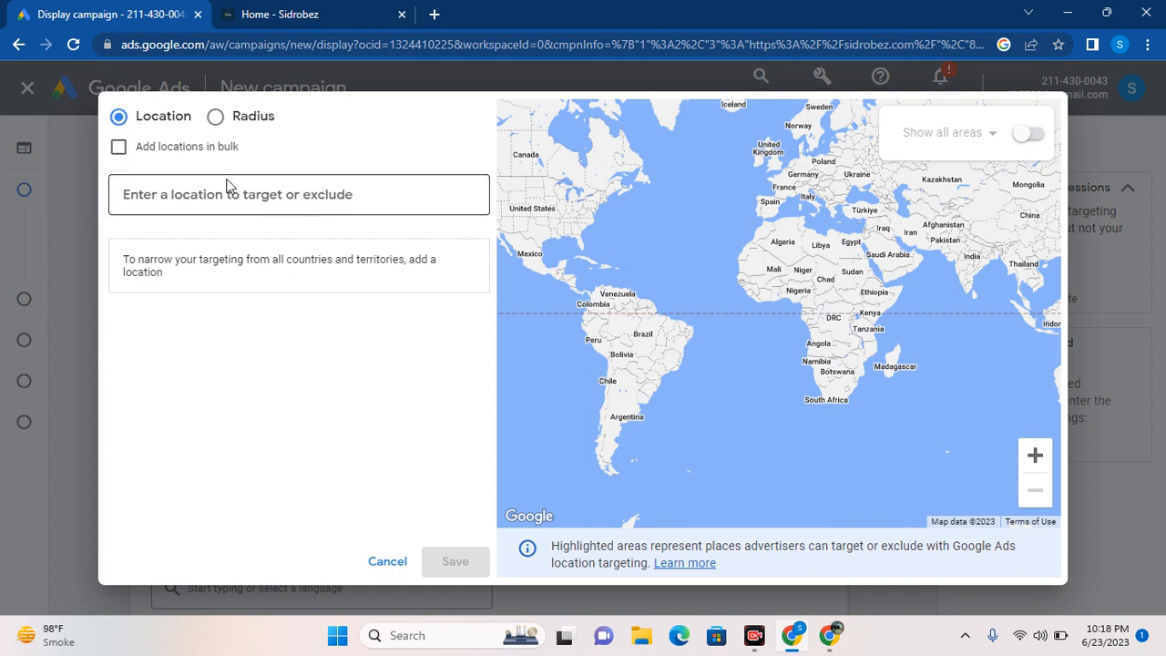
Find Rawalpindi in the single-location entry and add Rawalpindi, Punjab, Pakistan as a targeted city.
{"action": "left_click", "coordinate": [117, 149]}
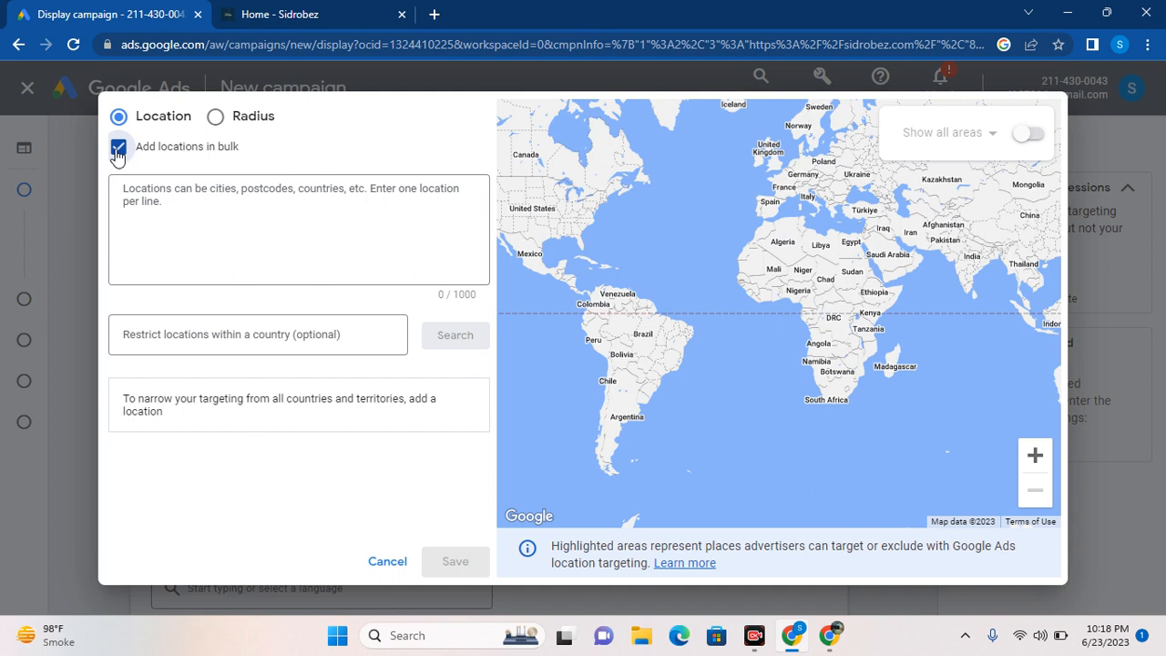
{"action": "left_click", "coordinate": [117, 150]}
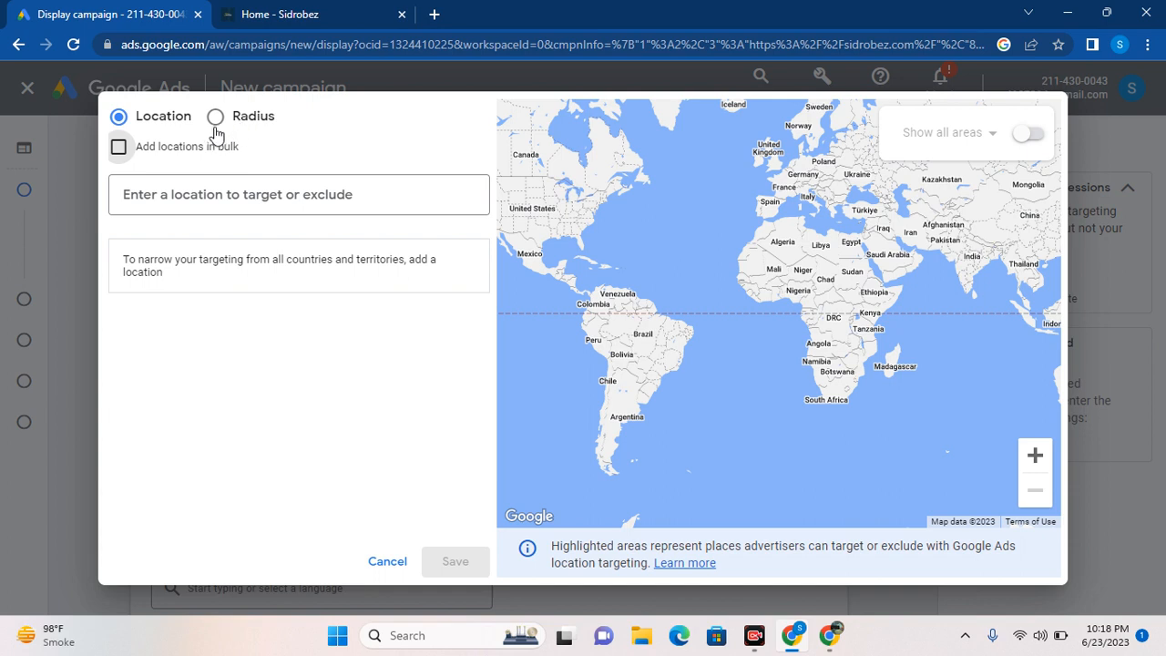
{"action": "left_click", "coordinate": [205, 195]}
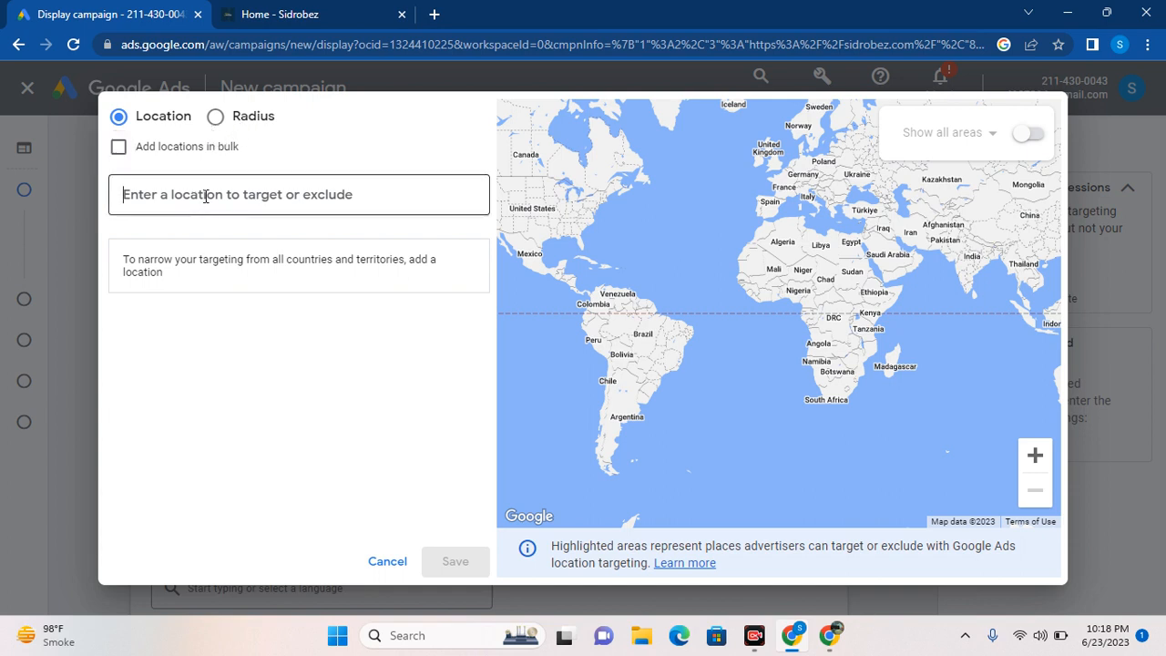
{"action": "type", "text": "R"}
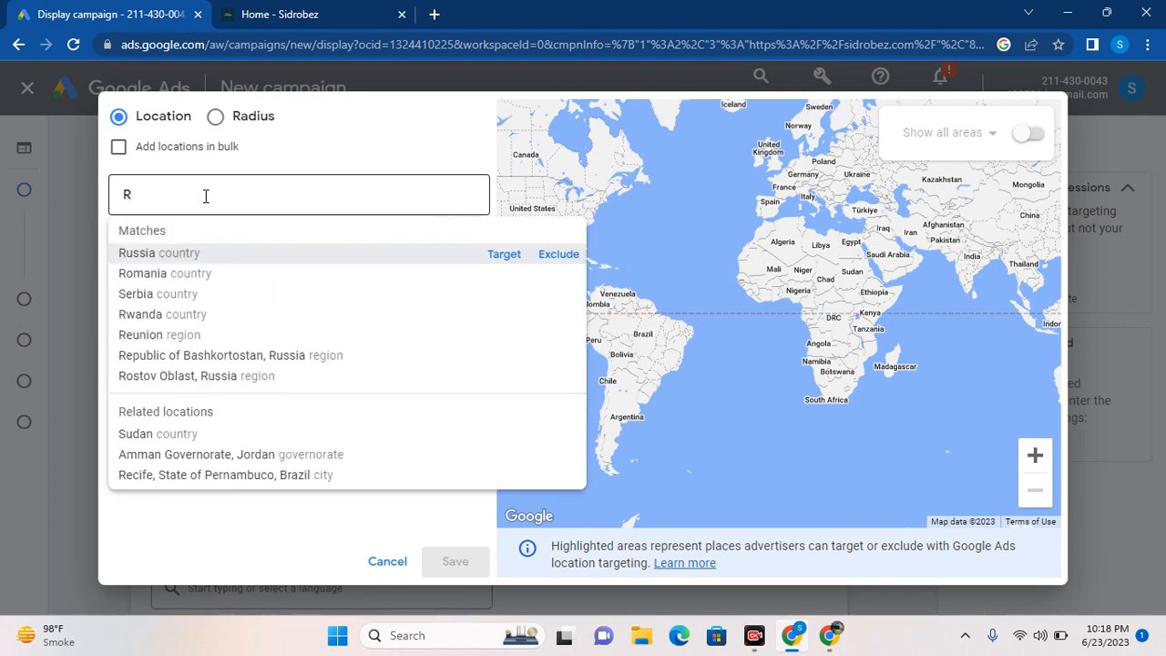
{"action": "type", "text": "awalpindi"}
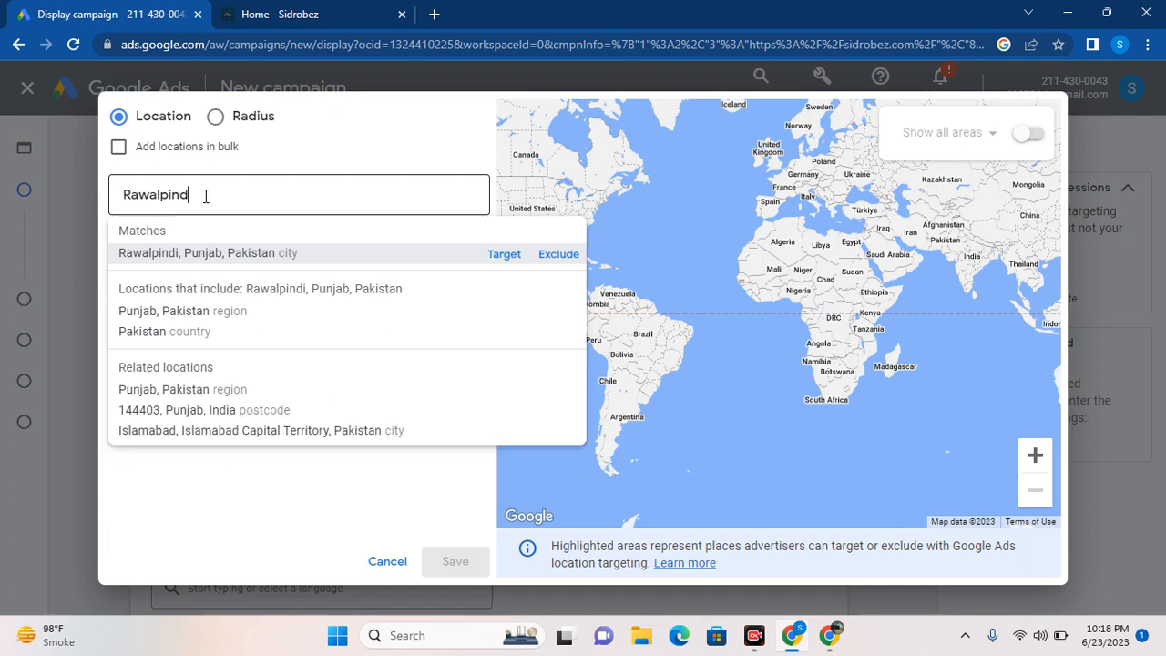
{"action": "left_click", "coordinate": [214, 263]}
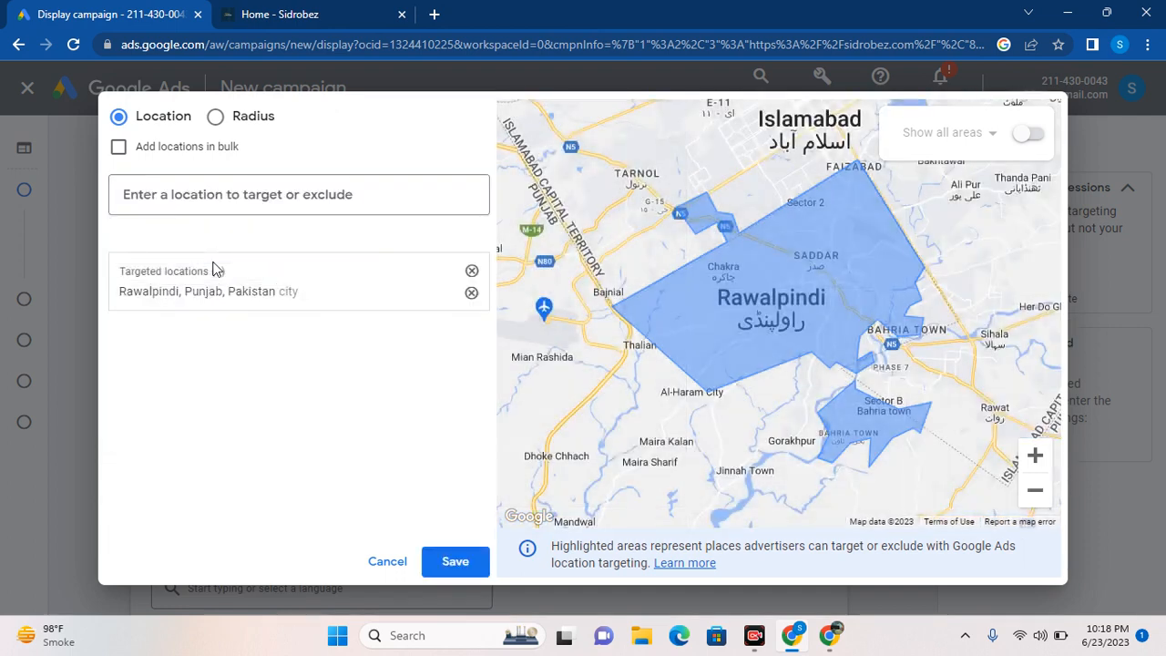
Target a 20 mi radius around Raiwind, Lahore, and switch the unit for further radius entries to km.
{"action": "left_click", "coordinate": [234, 119]}
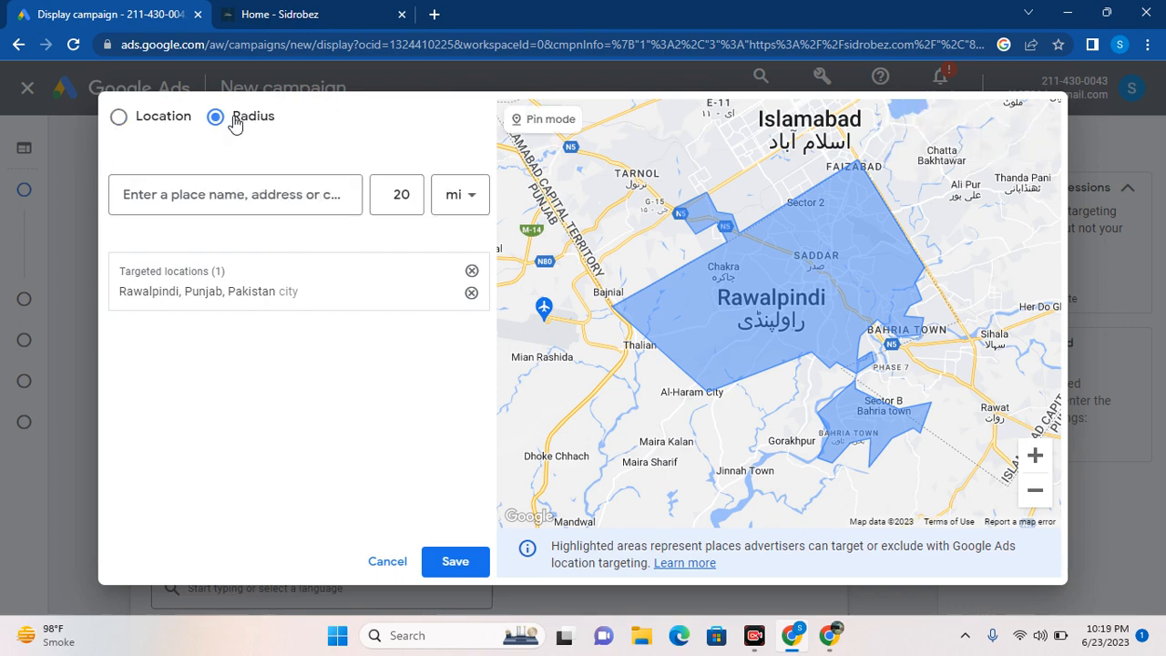
{"action": "left_click", "coordinate": [256, 198]}
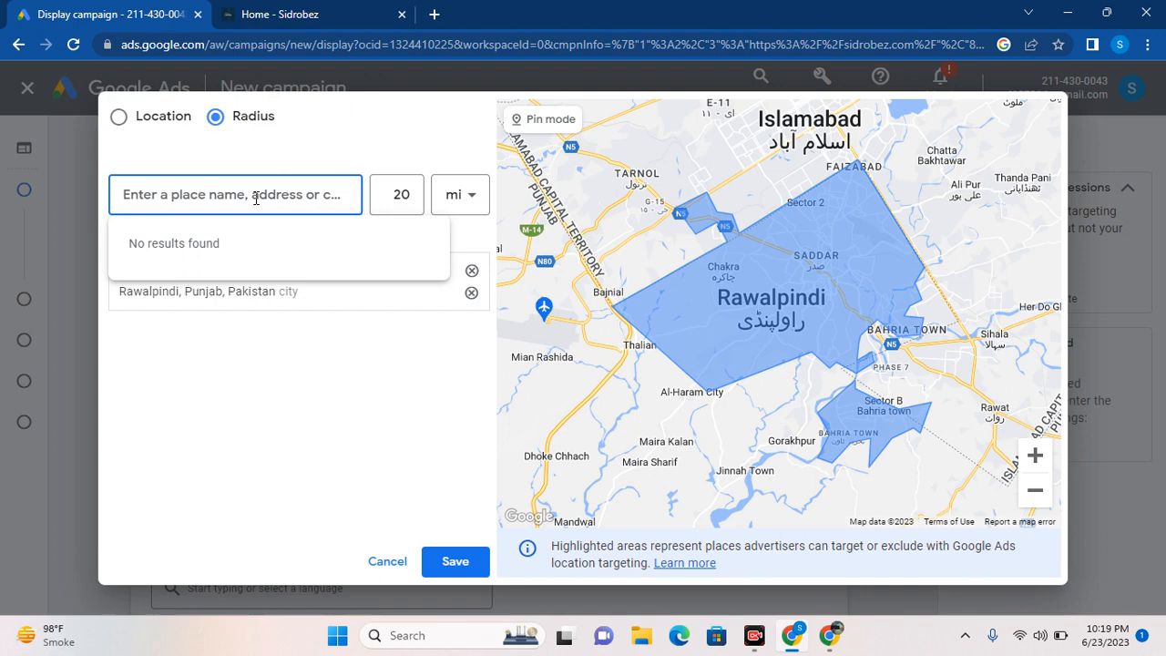
{"action": "type", "text": "lahorer"}
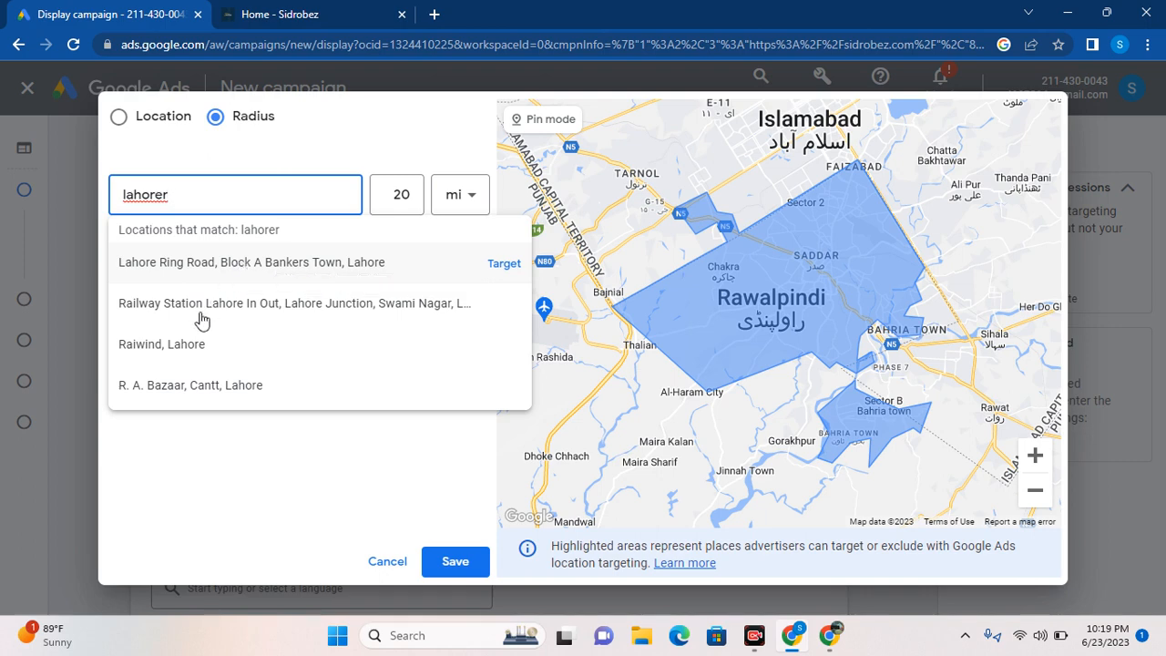
{"action": "left_click", "coordinate": [177, 354]}
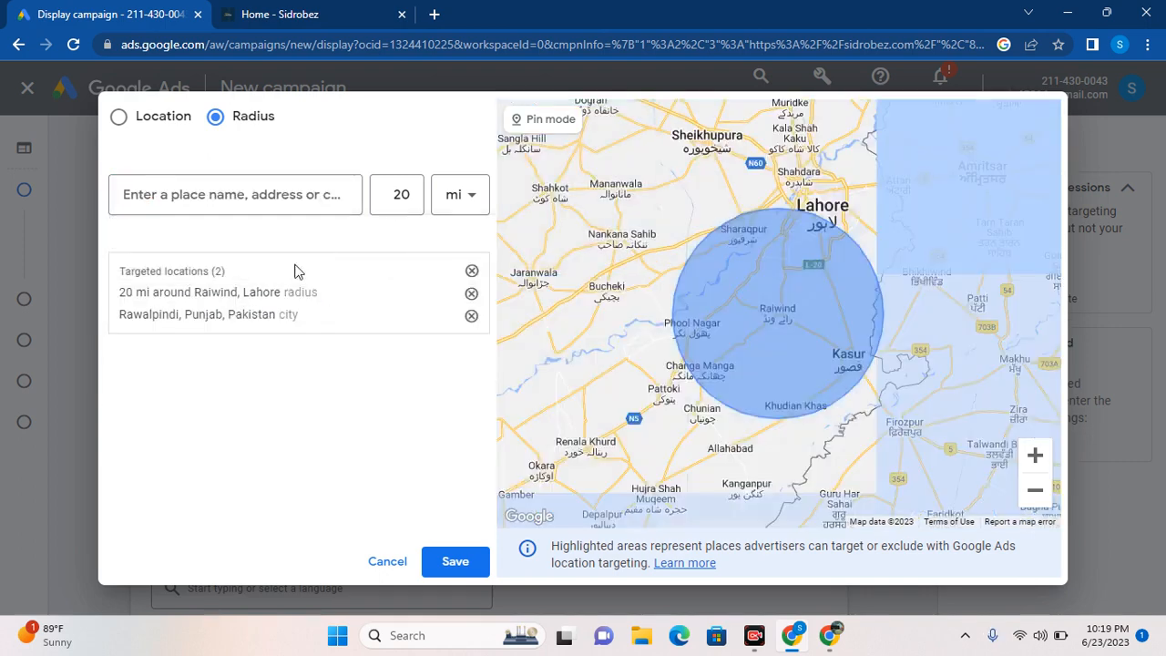
{"action": "left_click", "coordinate": [415, 195]}
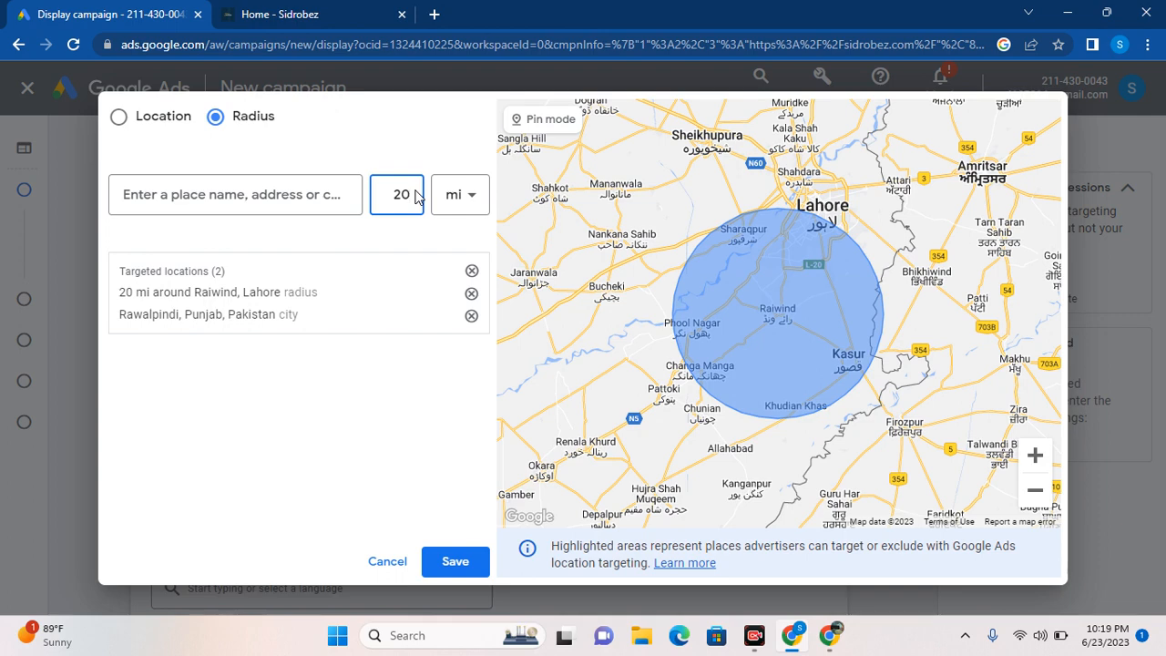
{"action": "left_click", "coordinate": [470, 200]}
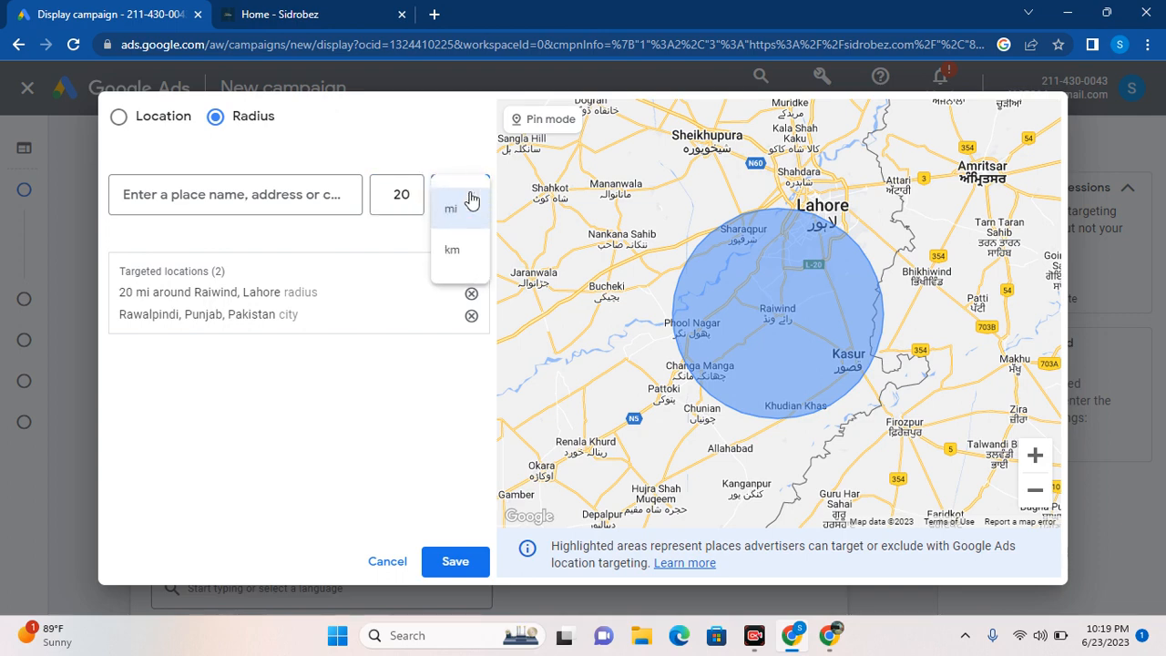
{"action": "left_click", "coordinate": [451, 259]}
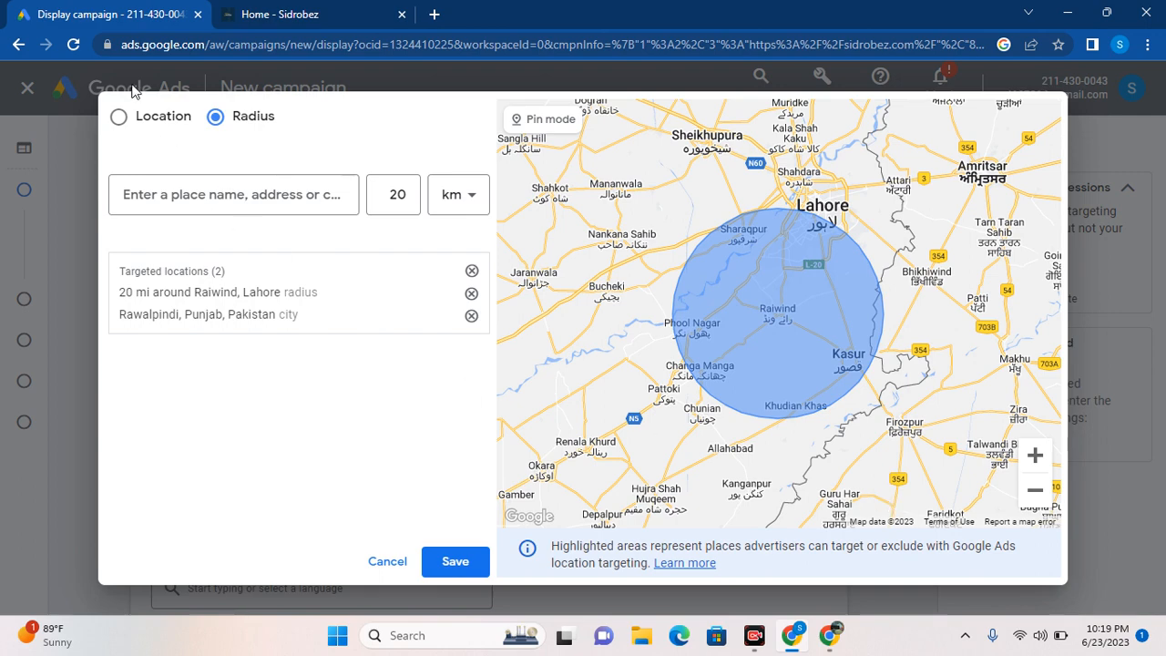
Return to targeting by location and add the countries Pakistan and India to the targeted locations.
{"action": "left_click", "coordinate": [119, 118]}
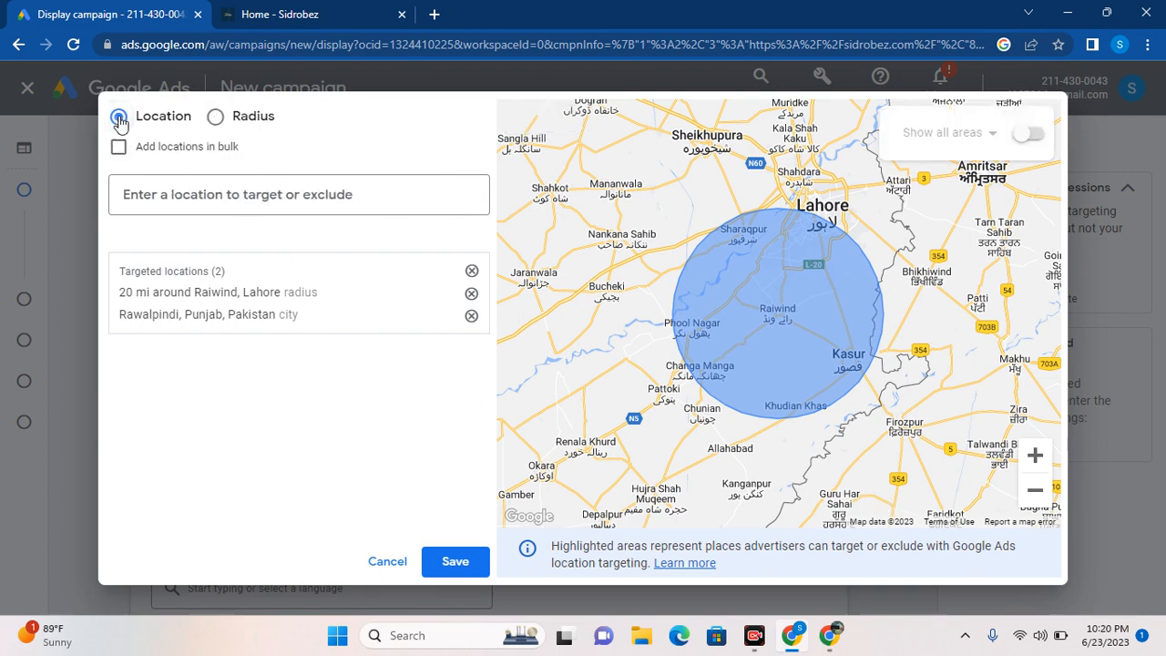
{"action": "left_click", "coordinate": [160, 192]}
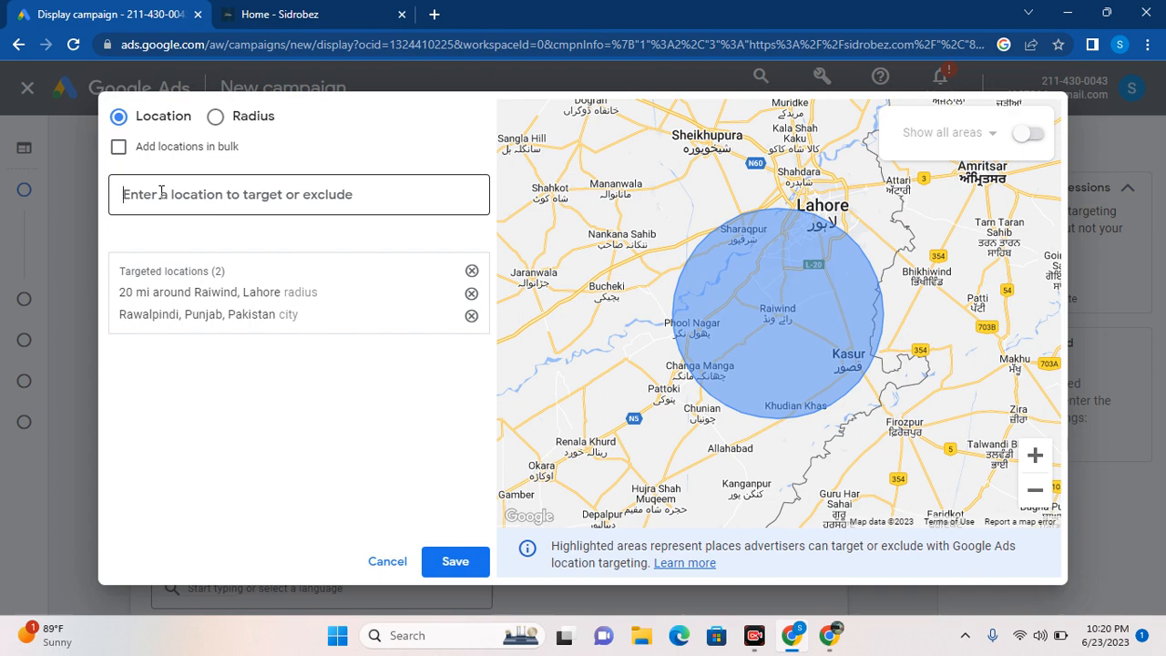
{"action": "type", "text": "paki"}
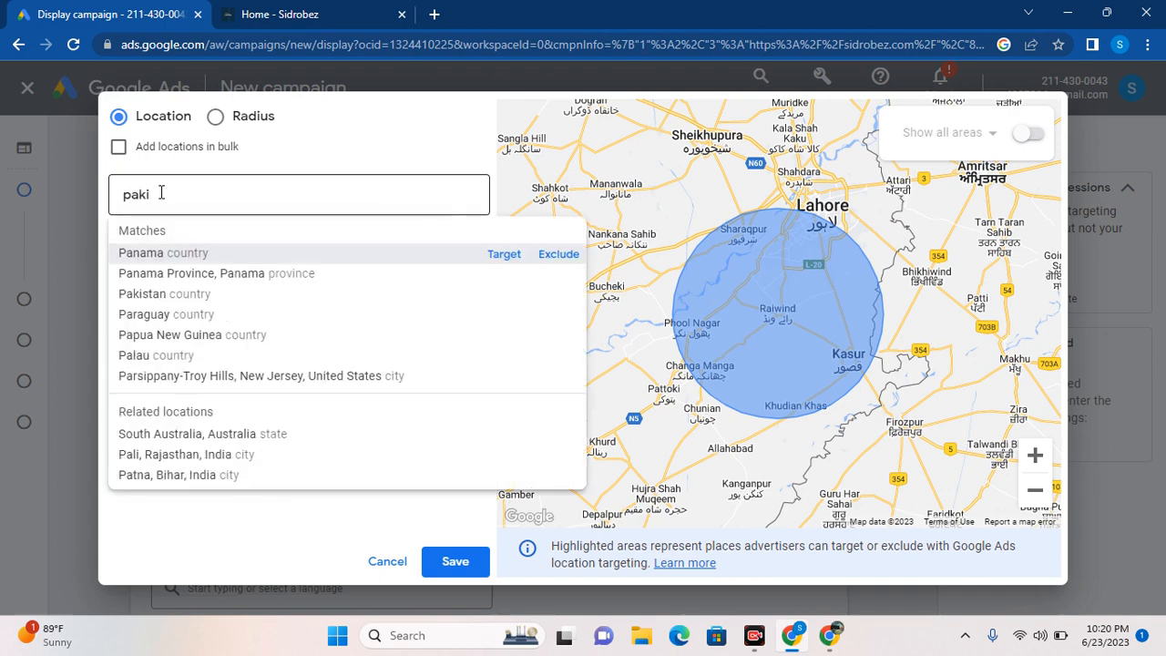
{"action": "left_click", "coordinate": [169, 253]}
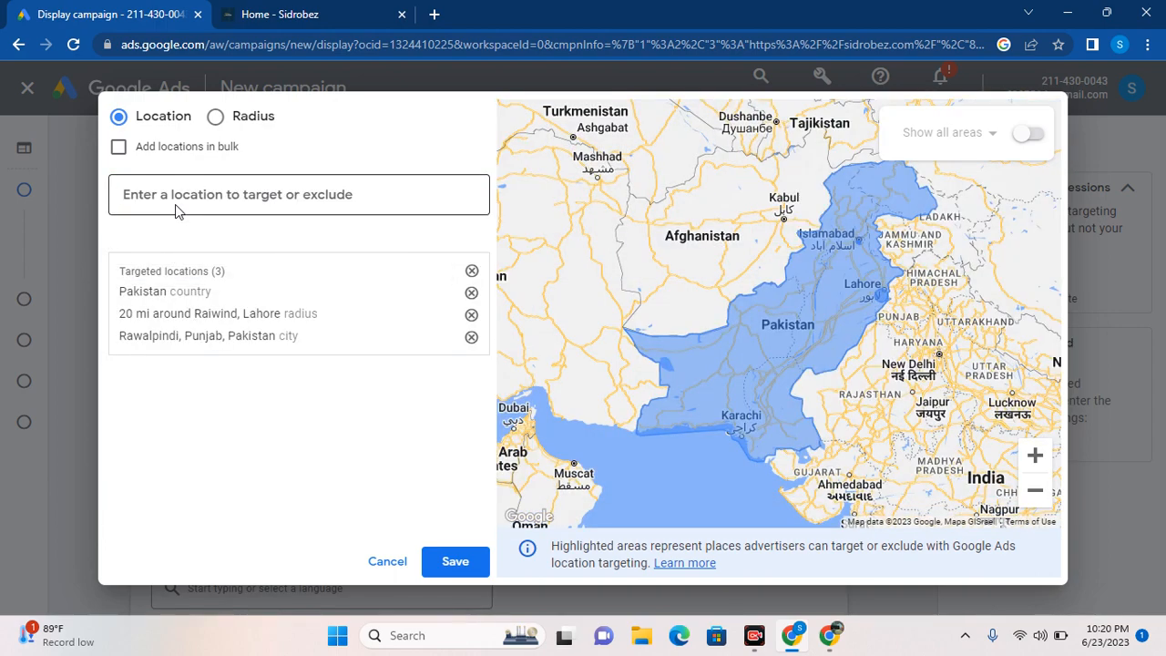
{"action": "type", "text": "india"}
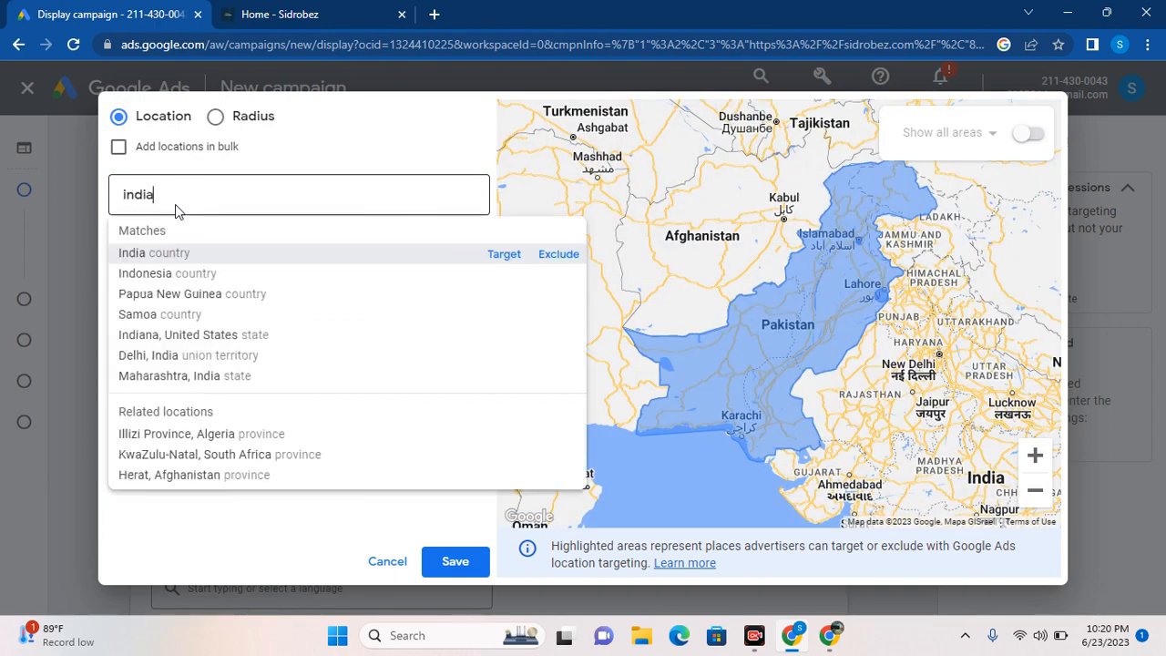
{"action": "left_click", "coordinate": [179, 252]}
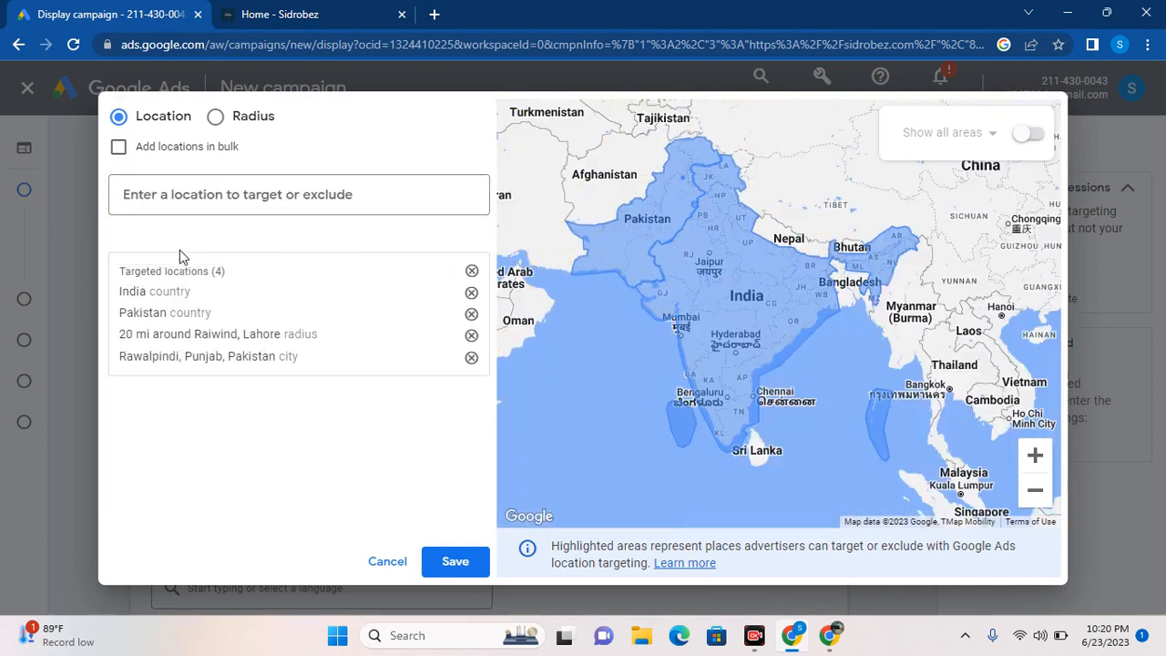
View the bulk location entry, return to single-location entry and save the targeted locations.
{"action": "left_click", "coordinate": [118, 147]}
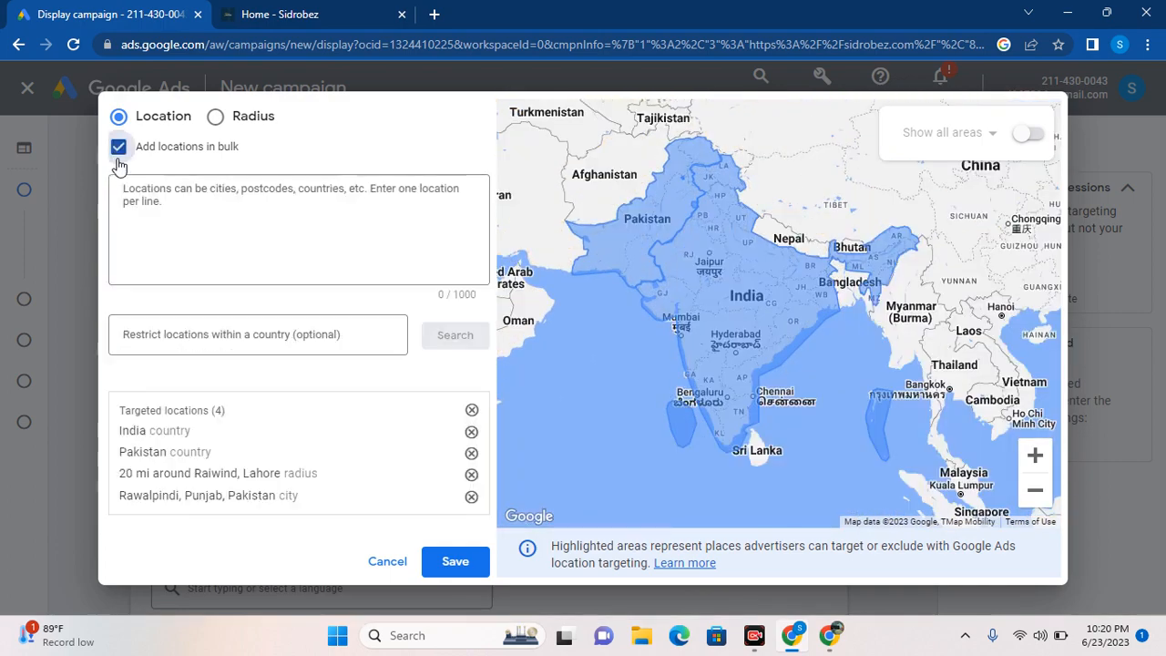
{"action": "left_click", "coordinate": [162, 236]}
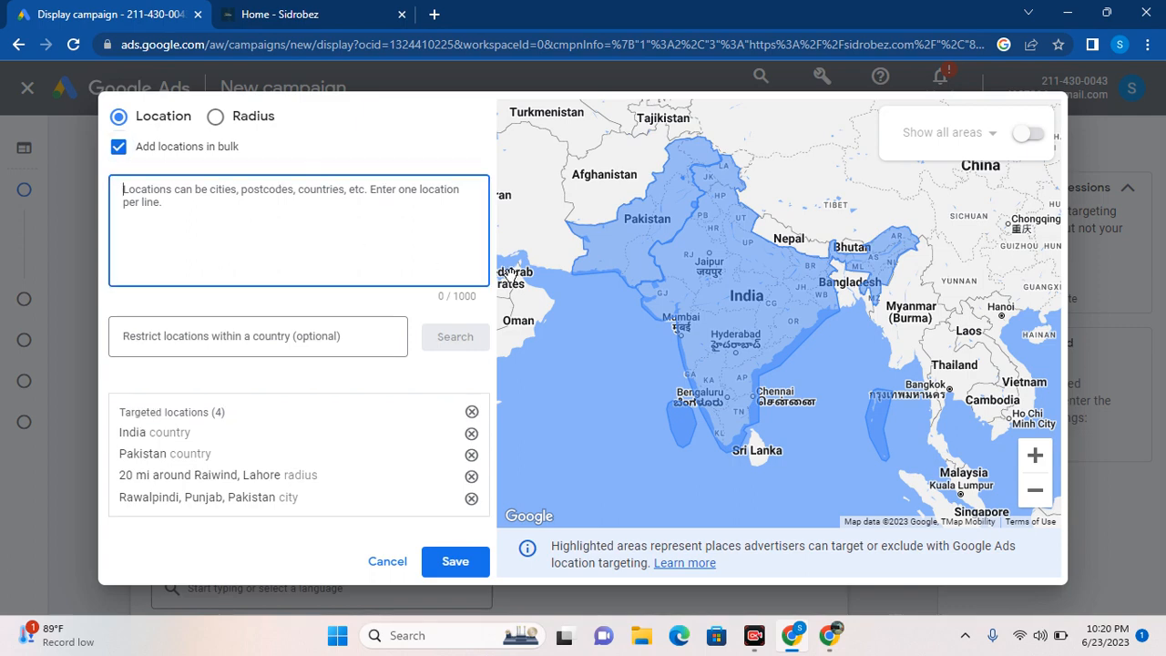
{"action": "left_click", "coordinate": [118, 148]}
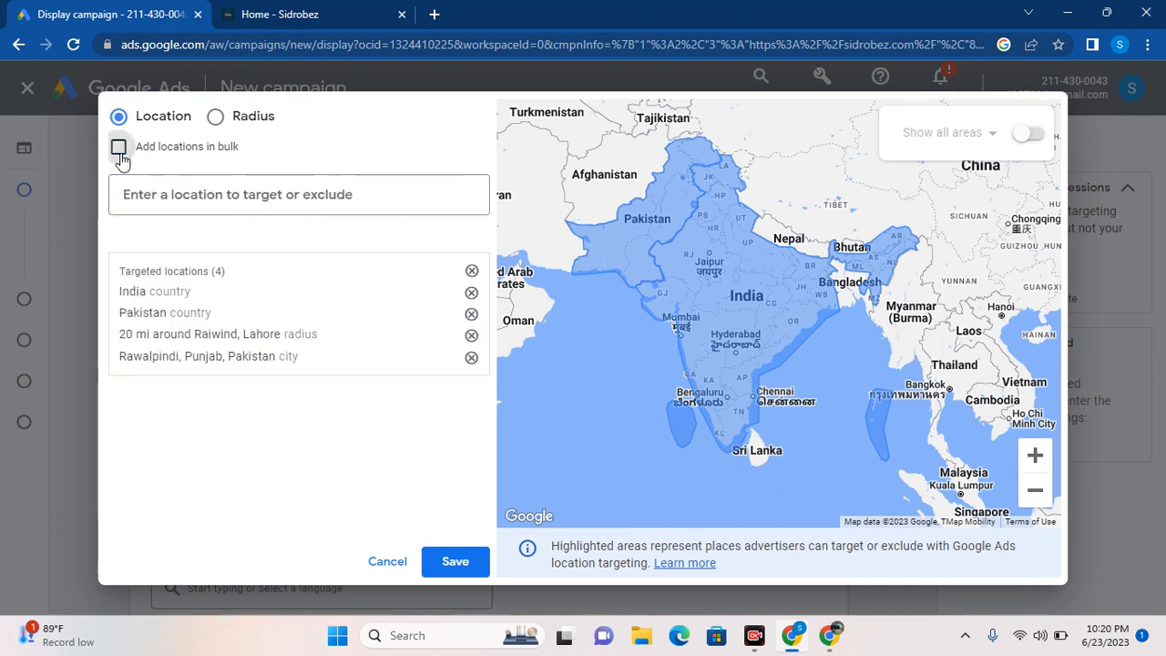
{"action": "left_click", "coordinate": [463, 560]}
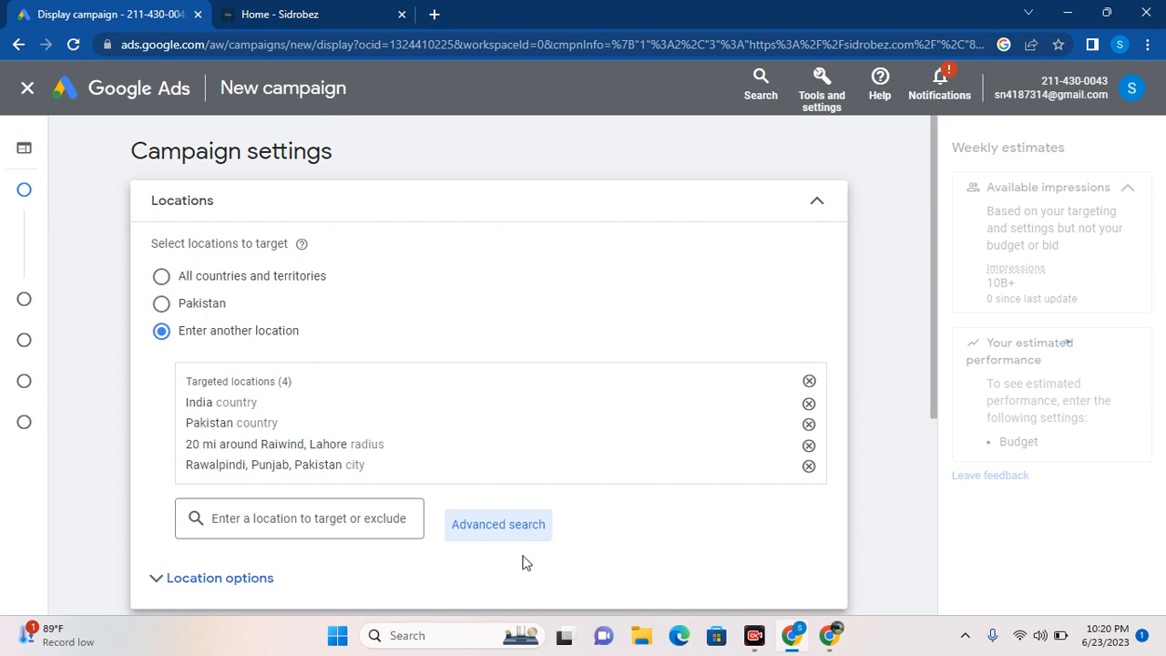
Expand the location options and examine the choices between presence or interest and presence only.
{"action": "left_click", "coordinate": [241, 585]}
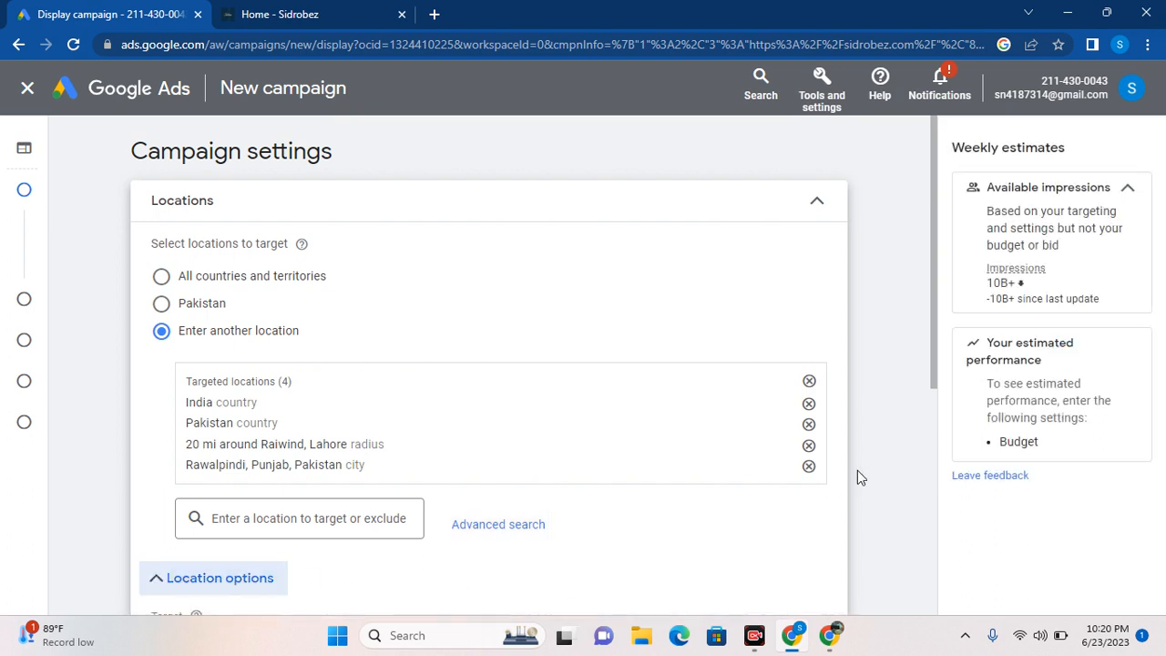
{"action": "scroll", "coordinate": [857, 474], "scroll_direction": "down", "scroll_amount": 1}
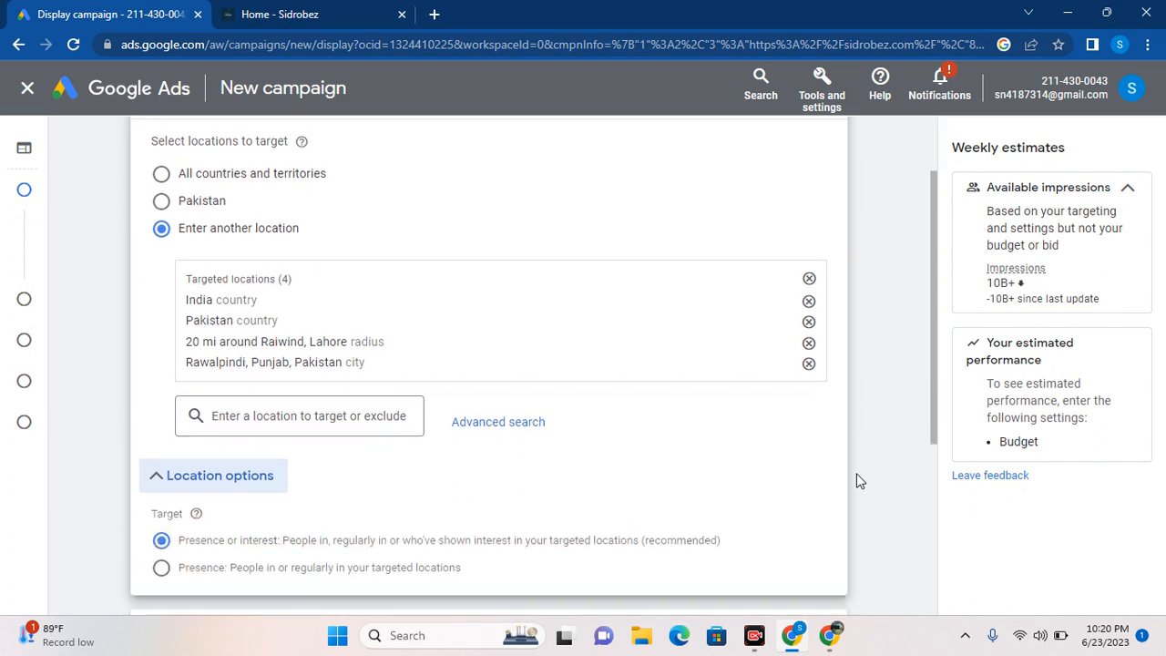
{"action": "scroll", "coordinate": [856, 474], "scroll_direction": "down", "scroll_amount": 1}
{"action": "scroll", "coordinate": [856, 474], "scroll_direction": "down", "scroll_amount": 1}
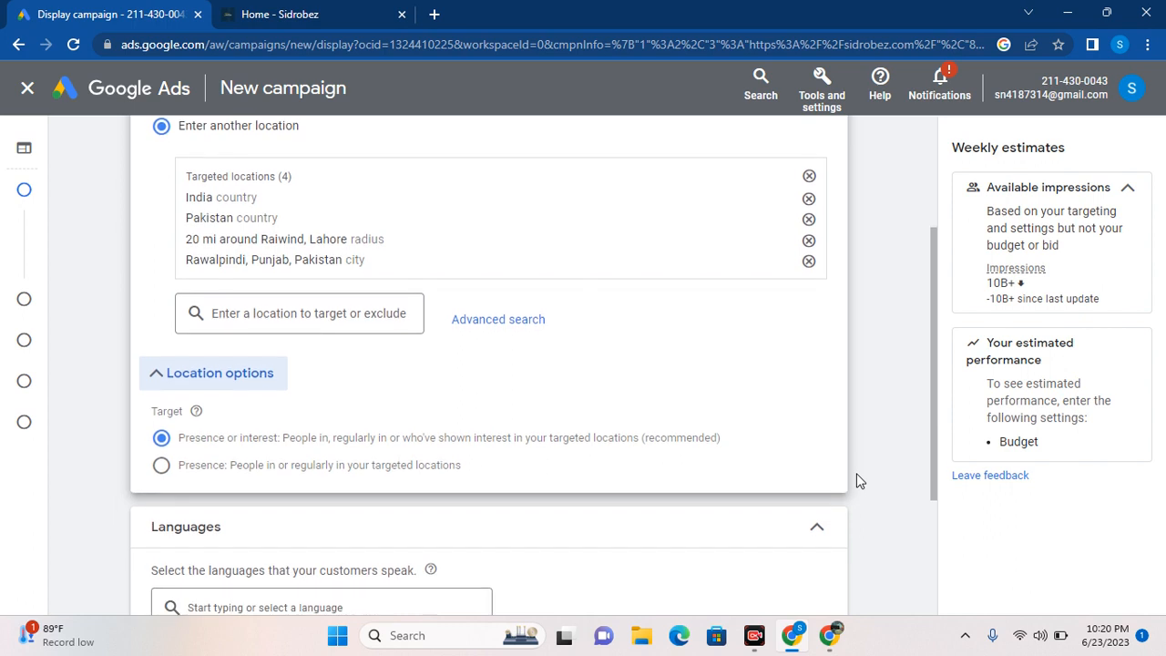
{"action": "scroll", "coordinate": [856, 481], "scroll_direction": "down", "scroll_amount": 1}
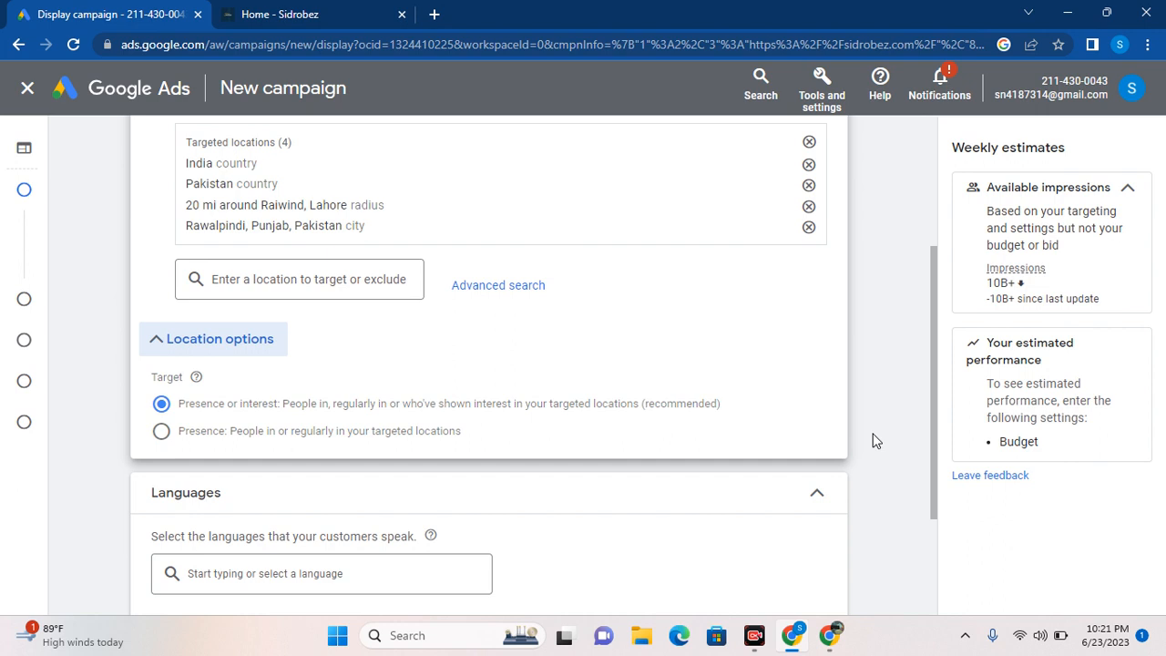
Add Urdu to the languages that the campaign's customers speak.
{"action": "scroll", "coordinate": [873, 441], "scroll_direction": "down", "scroll_amount": 2}
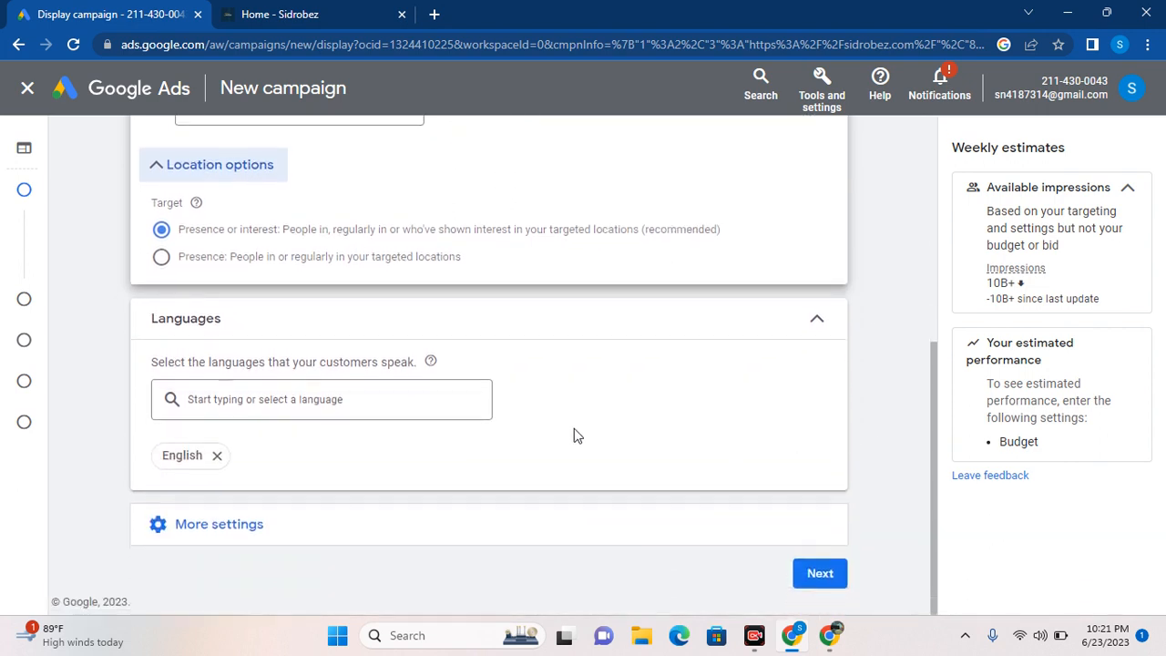
{"action": "left_click", "coordinate": [219, 405]}
{"action": "type", "text": "urdu"}
{"action": "left_click", "coordinate": [178, 450]}
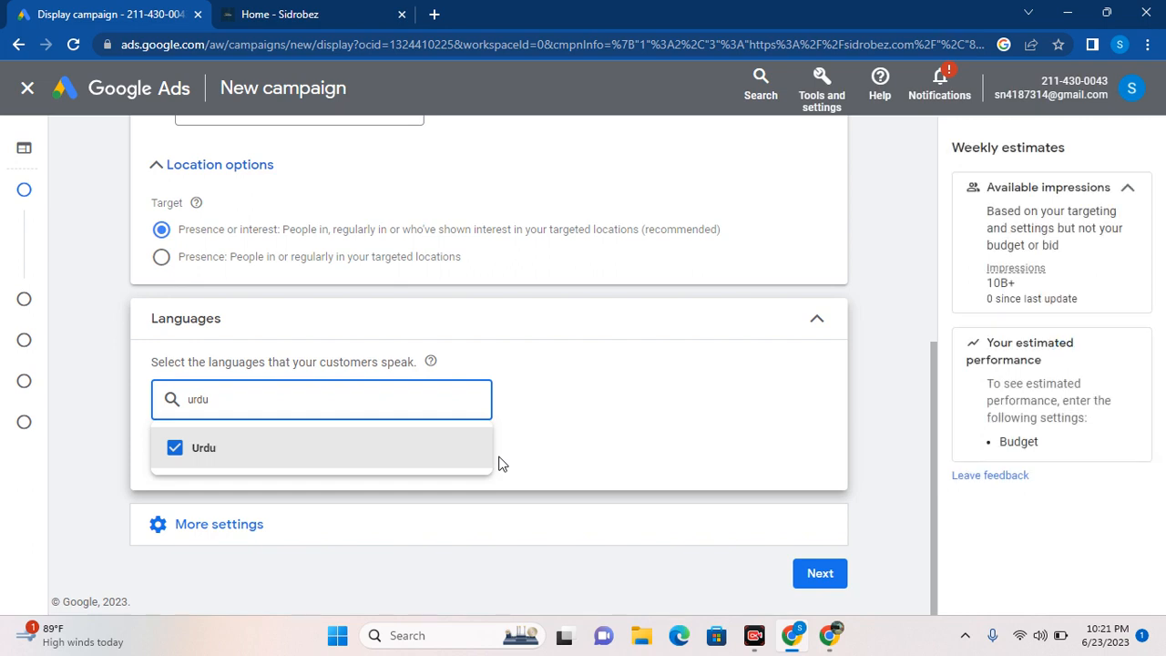
{"action": "left_click", "coordinate": [637, 446]}
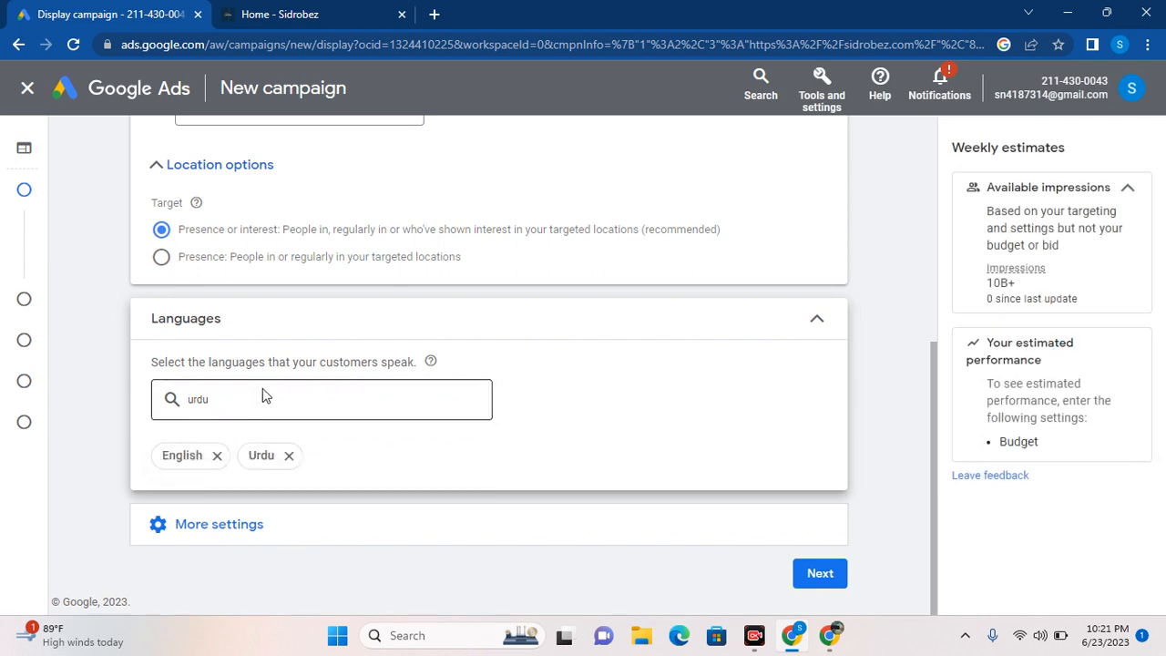
Expand the additional settings, view the indefinite ad rotation option, and set ad rotation to Optimise: Prefer best performing ads.
{"action": "left_click", "coordinate": [225, 535]}
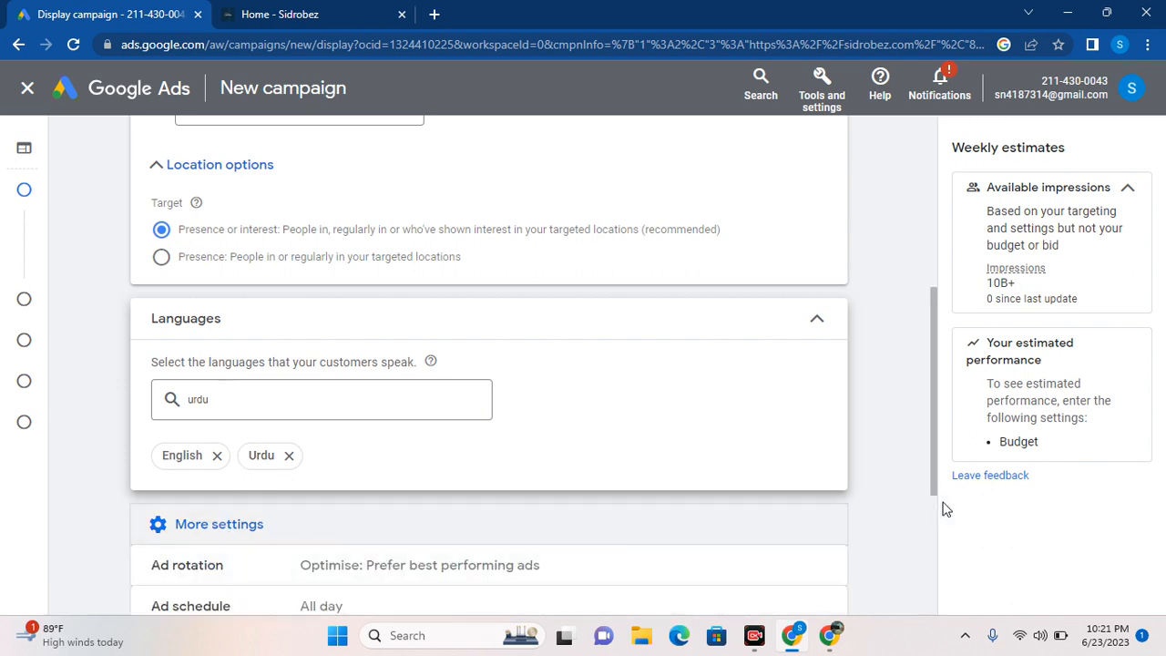
{"action": "scroll", "coordinate": [893, 513], "scroll_direction": "down", "scroll_amount": 3}
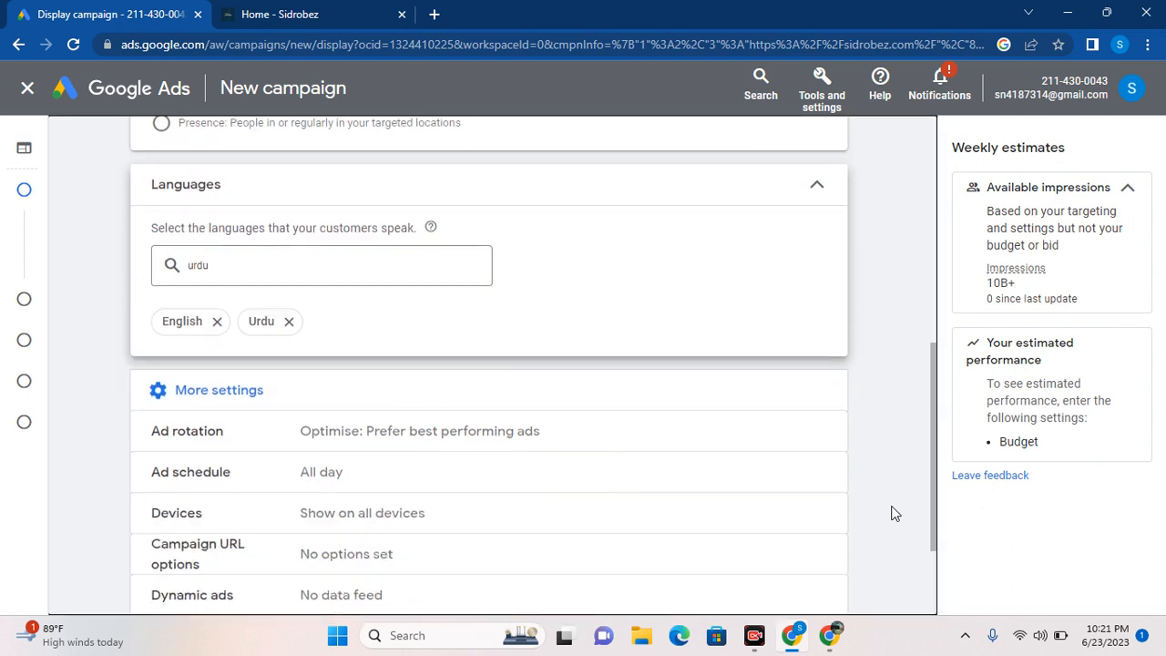
{"action": "scroll", "coordinate": [892, 513], "scroll_direction": "down", "scroll_amount": 1}
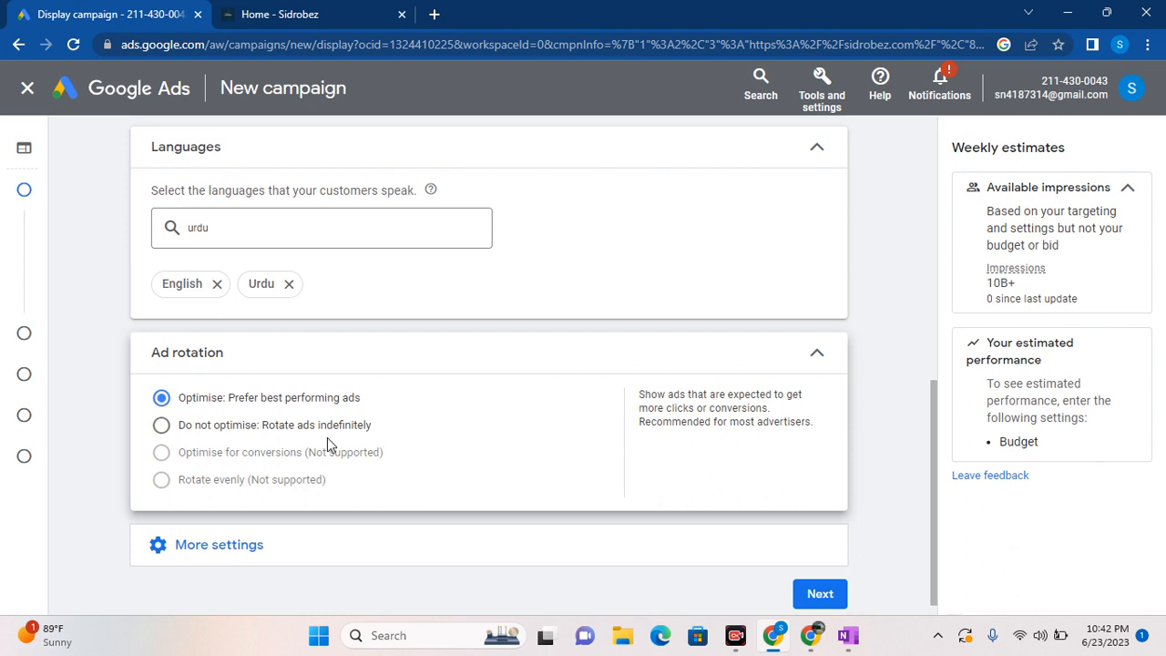
{"action": "left_click", "coordinate": [164, 426]}
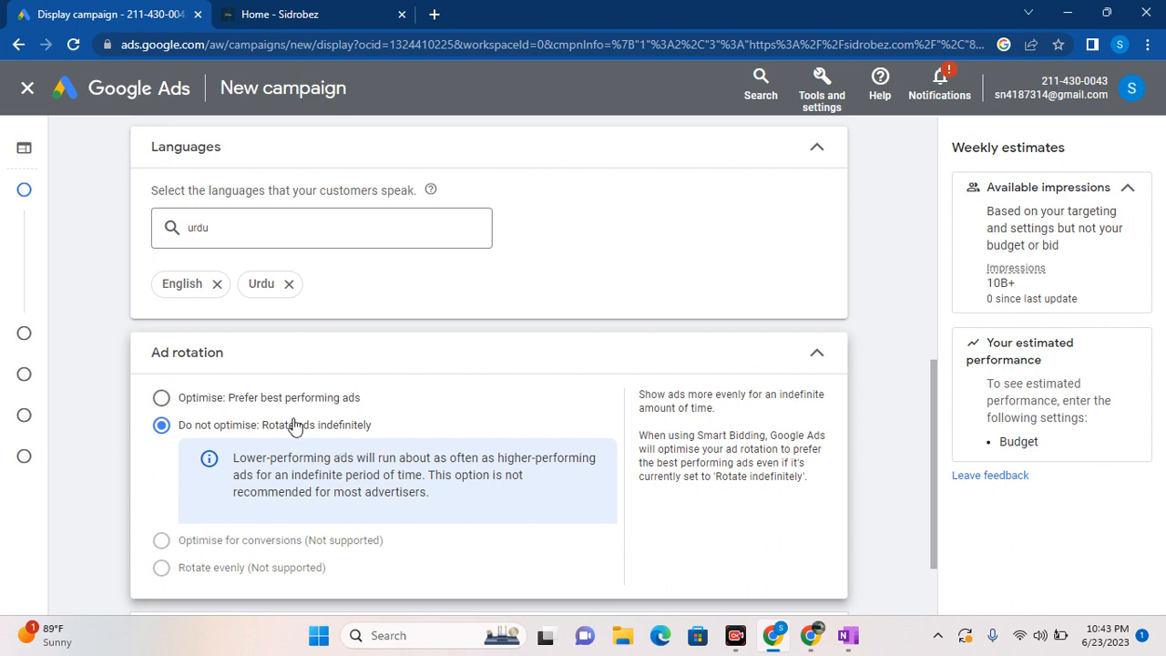
{"action": "left_click", "coordinate": [161, 399]}
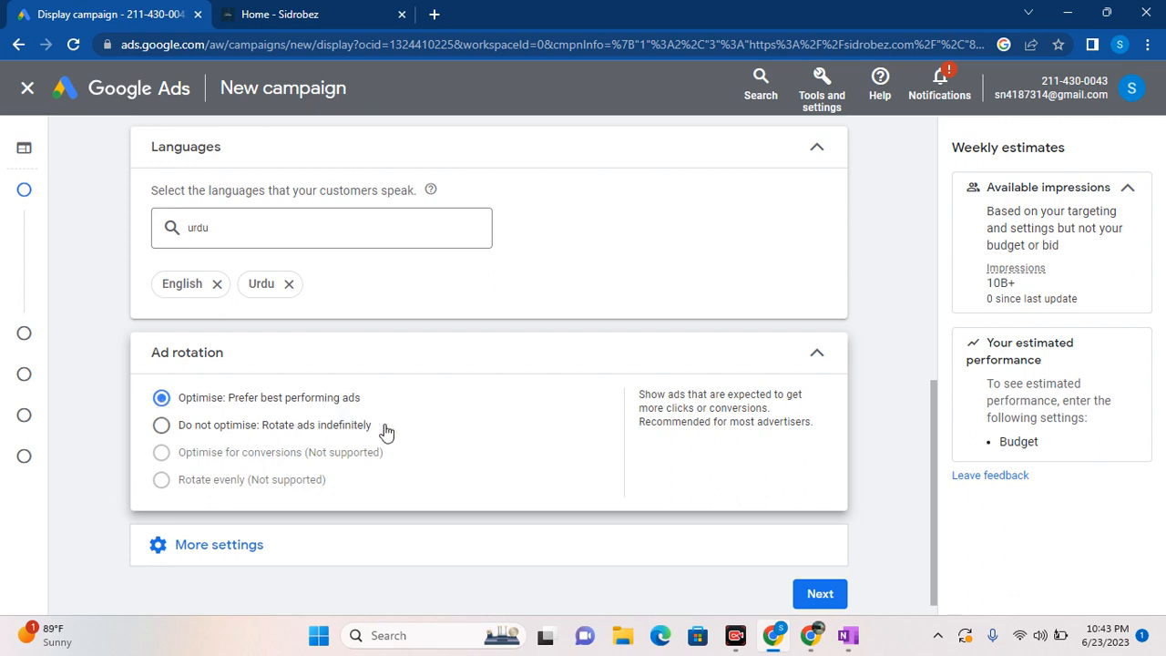
Open the ad schedule settings, examine the available day choices and dismiss the satisfaction survey.
{"action": "left_click", "coordinate": [223, 546]}
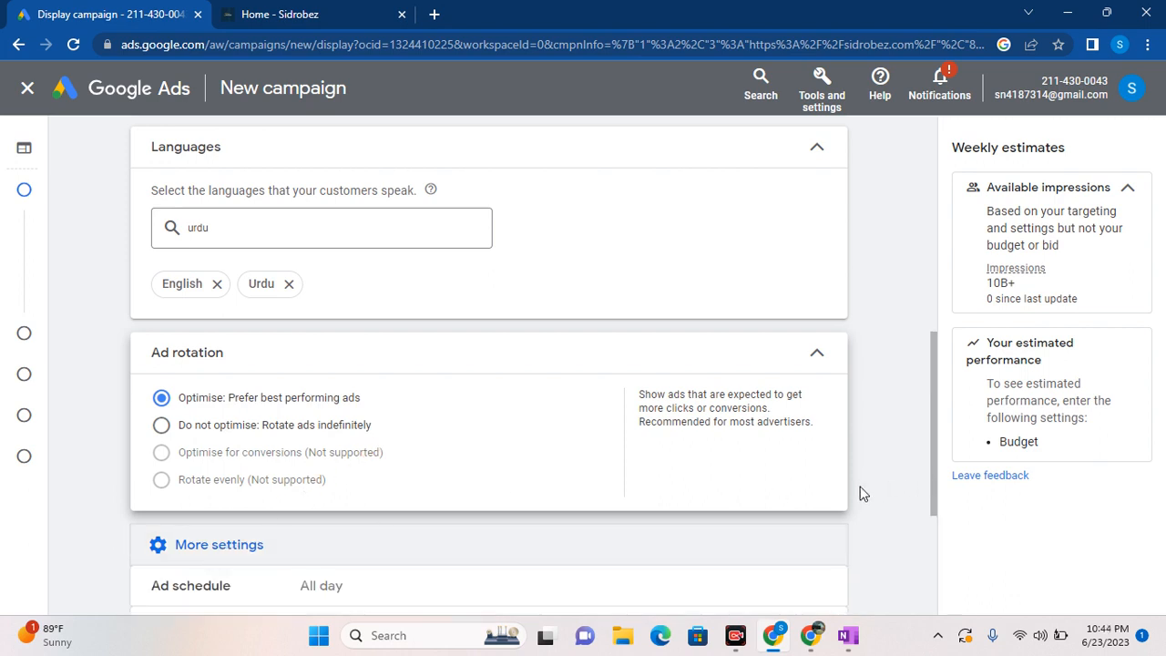
{"action": "scroll", "coordinate": [873, 495], "scroll_direction": "down", "scroll_amount": 2}
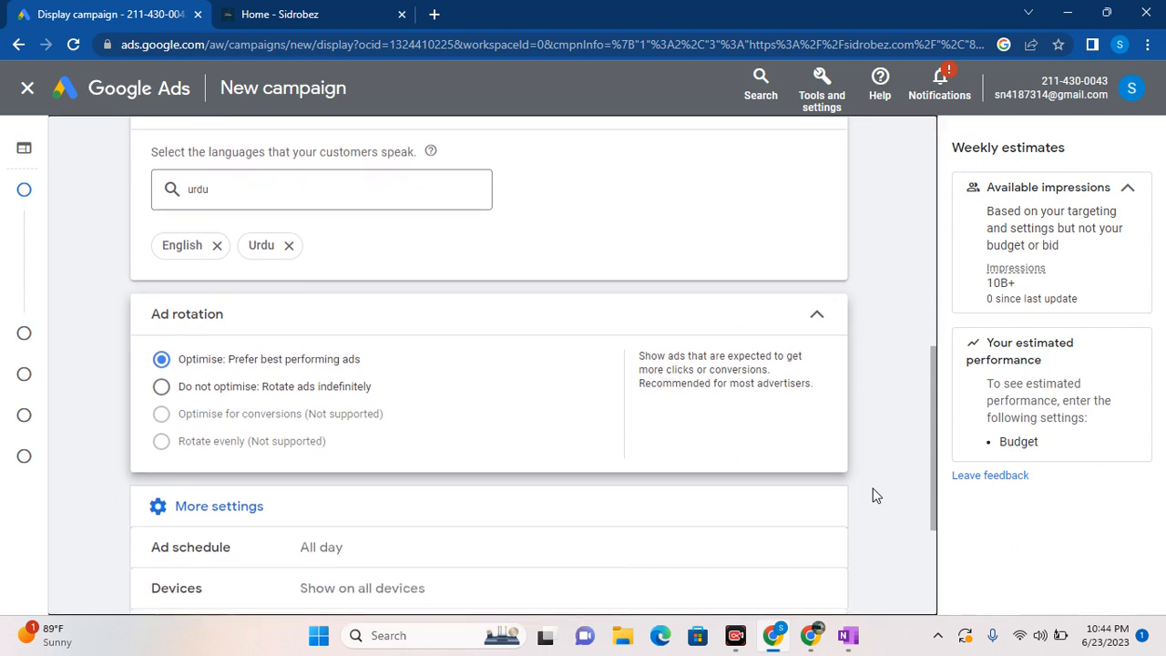
{"action": "scroll", "coordinate": [873, 495], "scroll_direction": "down", "scroll_amount": 3}
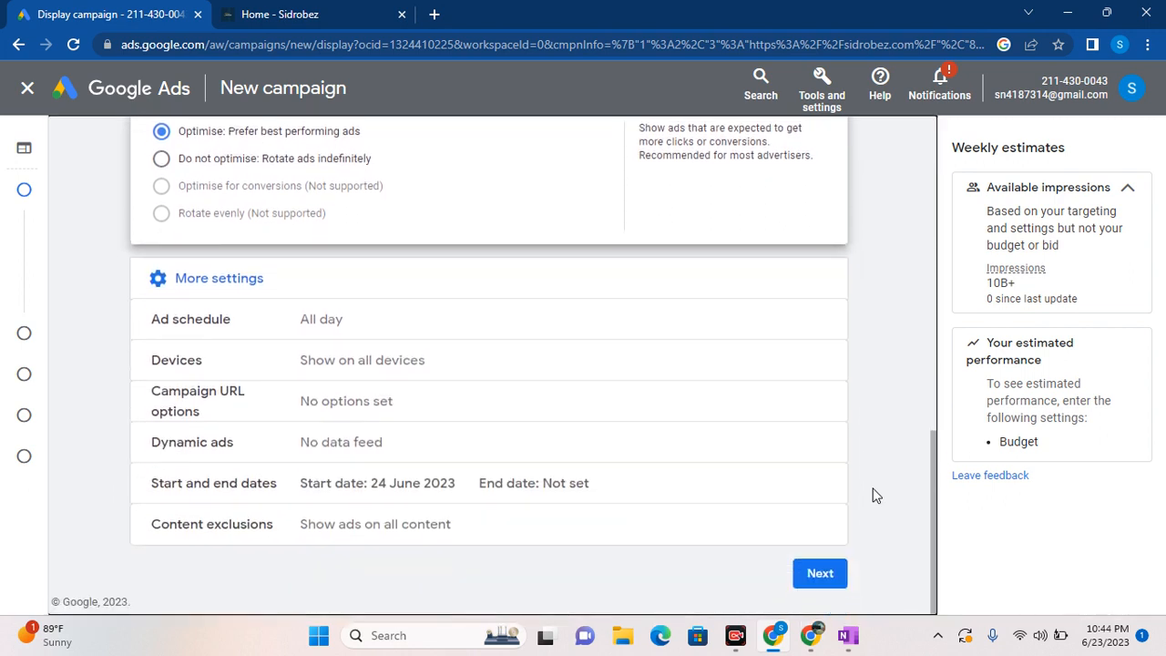
{"action": "left_click", "coordinate": [385, 318]}
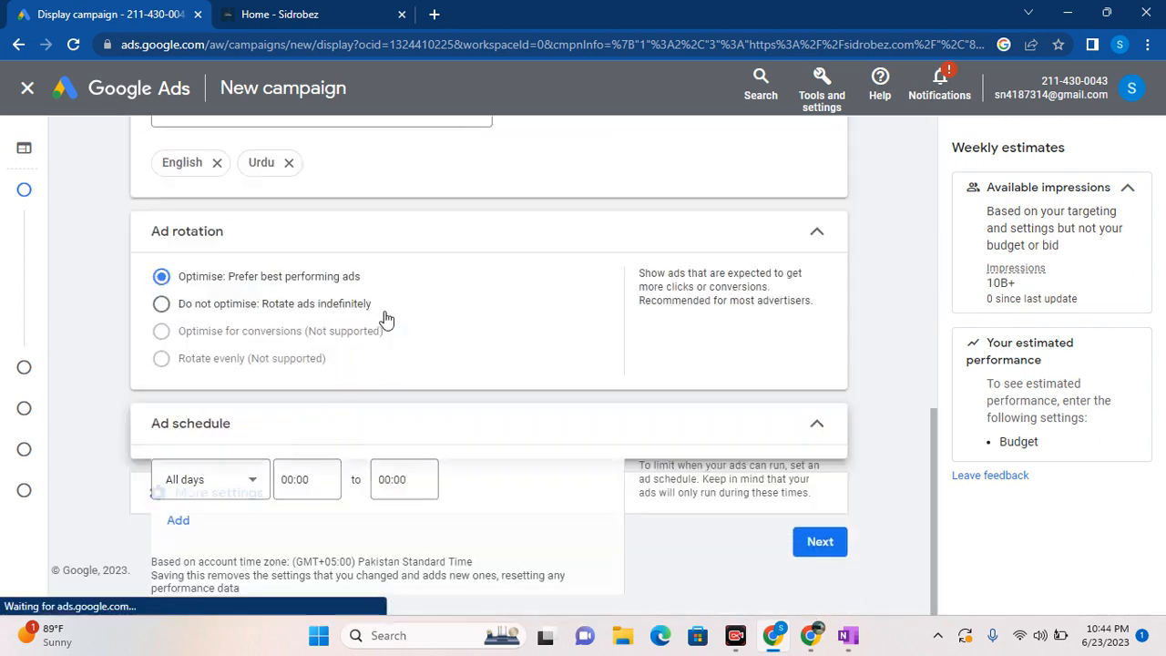
{"action": "left_click", "coordinate": [266, 480]}
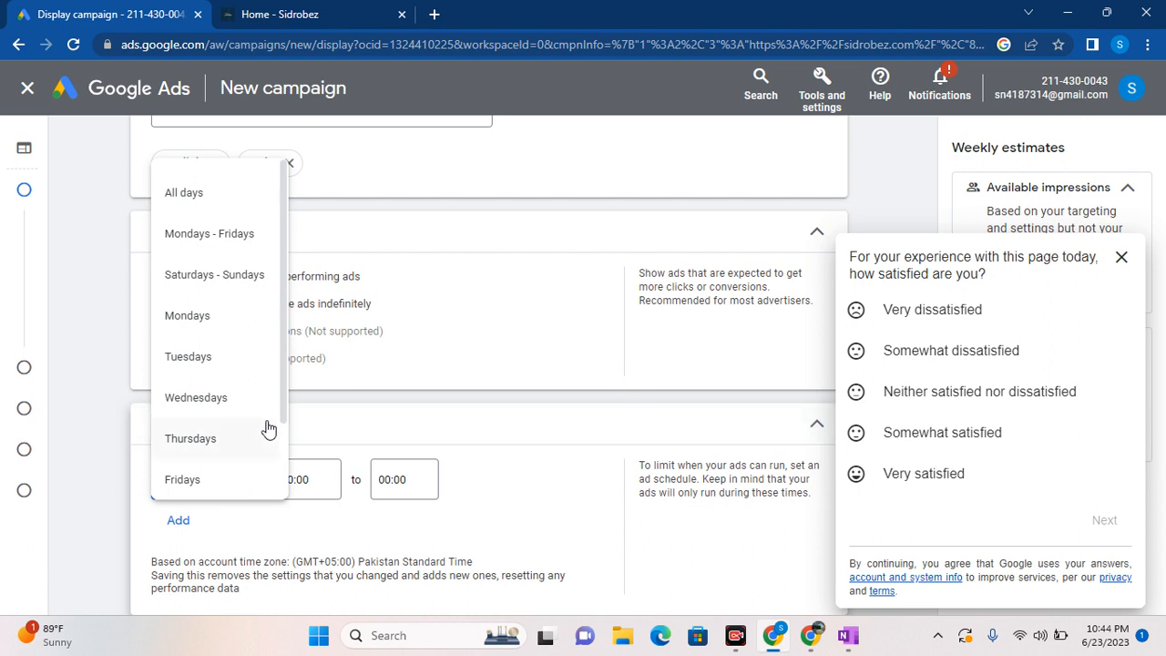
{"action": "scroll", "coordinate": [280, 441], "scroll_direction": "down", "scroll_amount": 1}
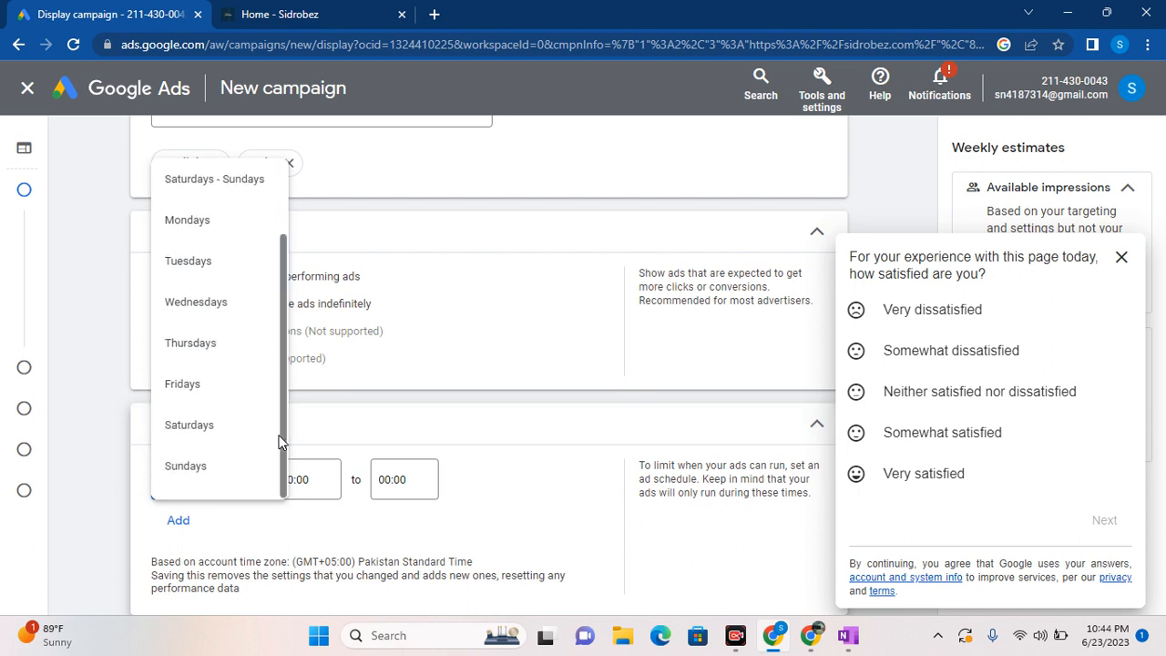
{"action": "scroll", "coordinate": [282, 216], "scroll_direction": "up", "scroll_amount": 1}
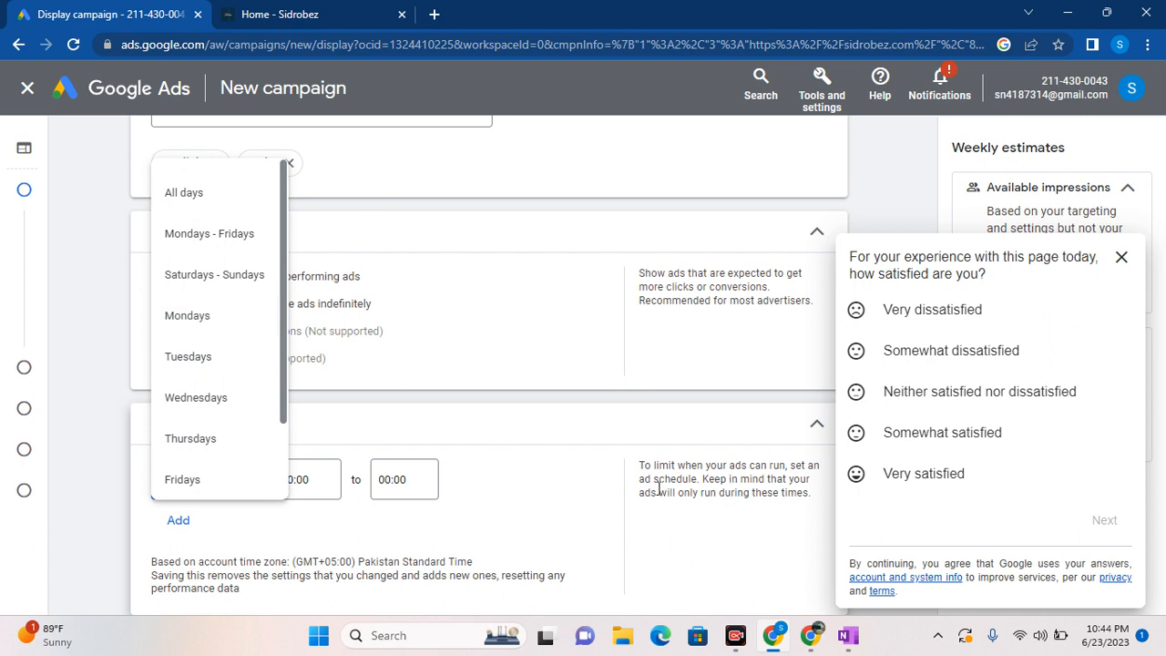
{"action": "left_click", "coordinate": [590, 456]}
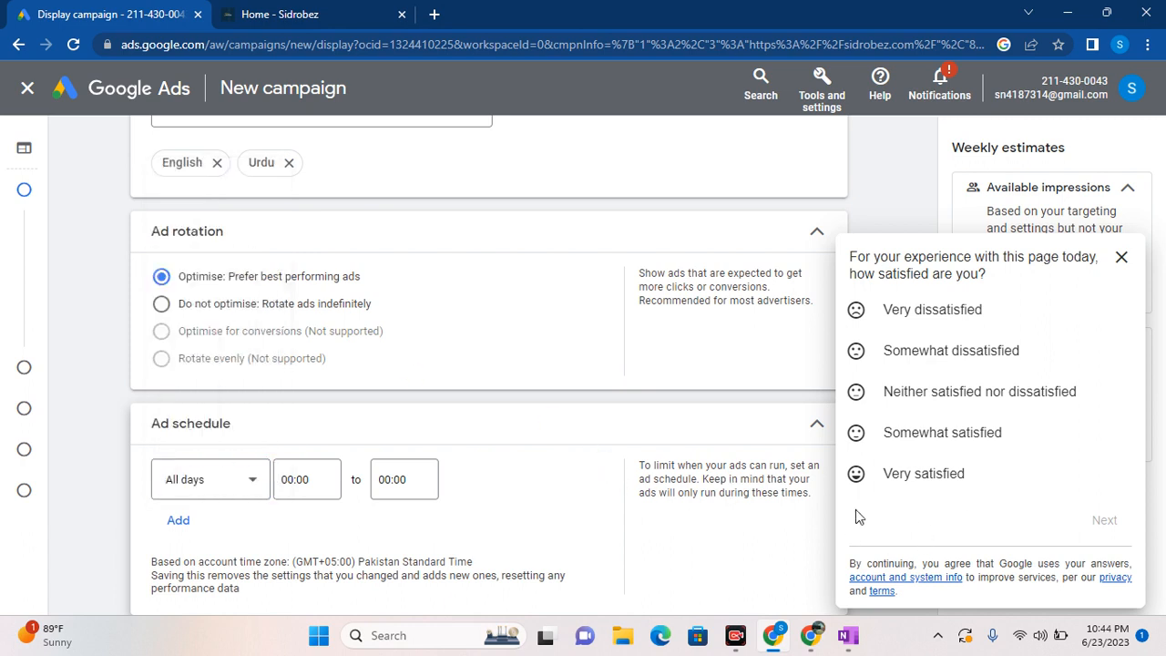
{"action": "left_click", "coordinate": [1119, 258]}
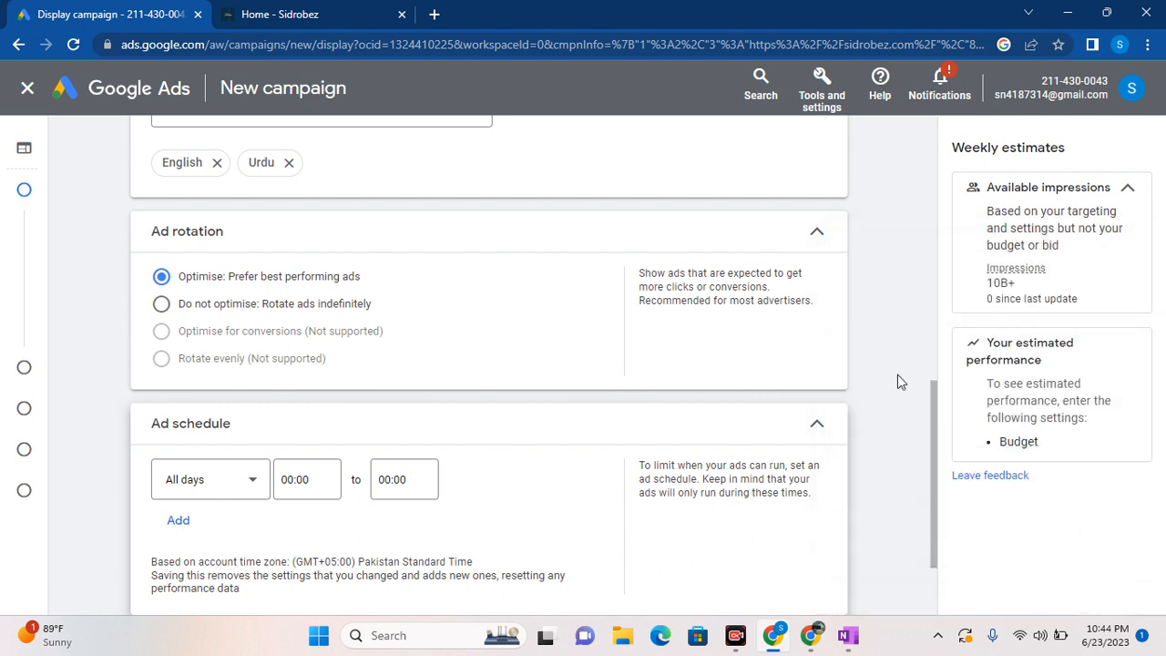
Review the ad schedule's day choices again, leave them at All days, and set the start time to 07:00.
{"action": "scroll", "coordinate": [897, 380], "scroll_direction": "down", "scroll_amount": 1}
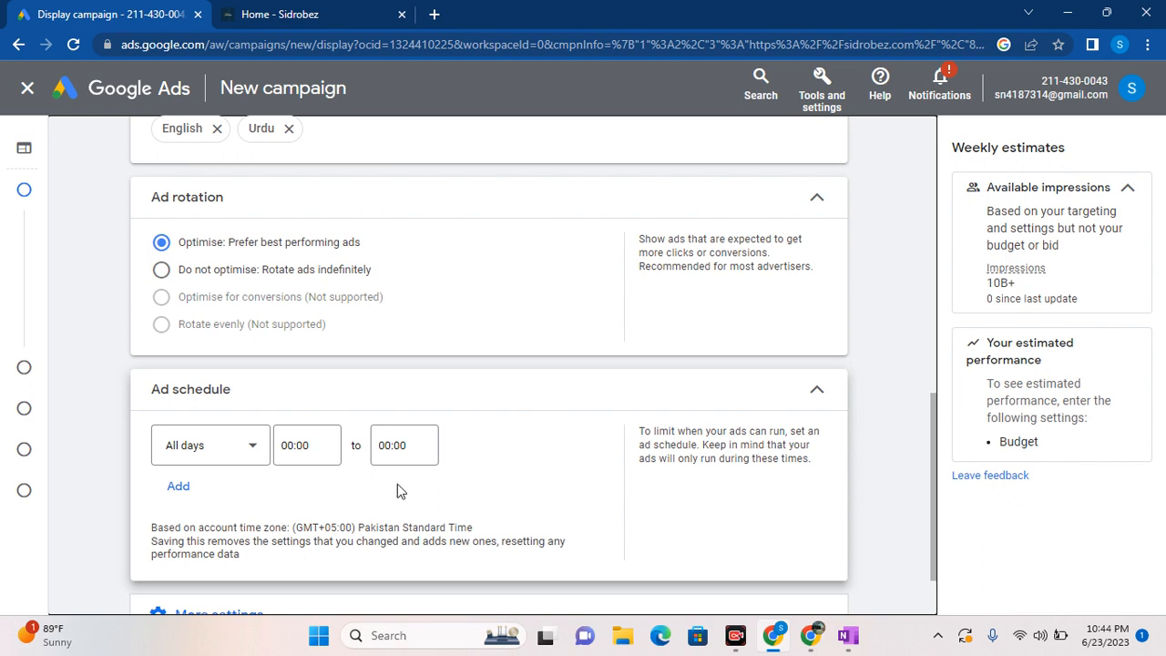
{"action": "left_click", "coordinate": [250, 451]}
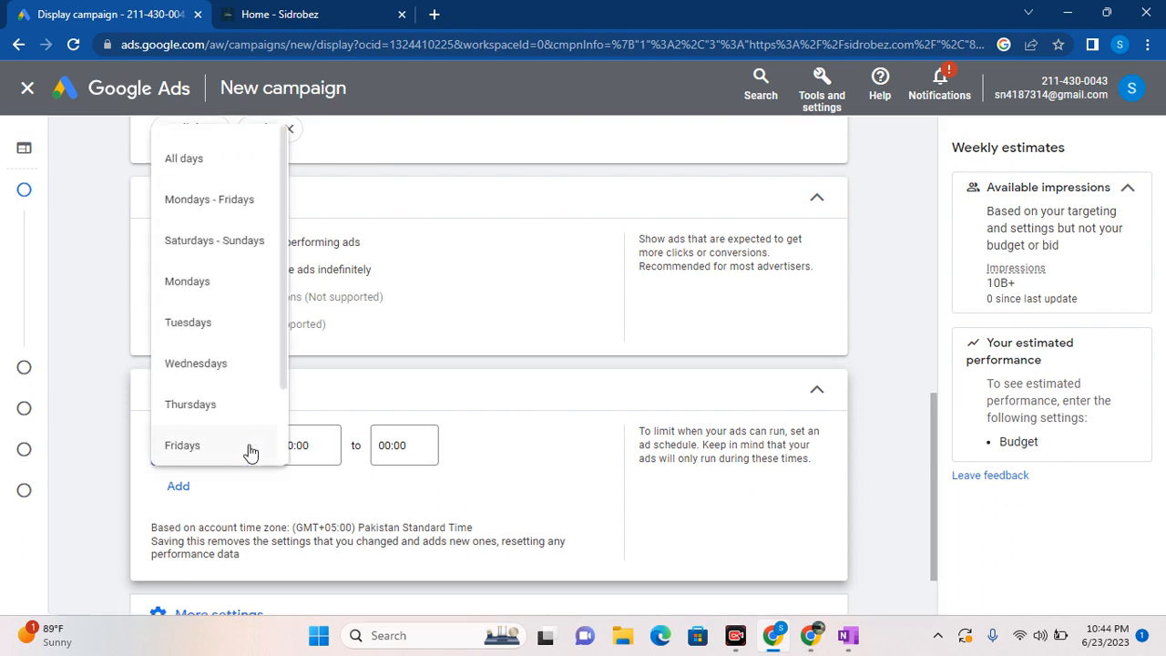
{"action": "left_click", "coordinate": [334, 363]}
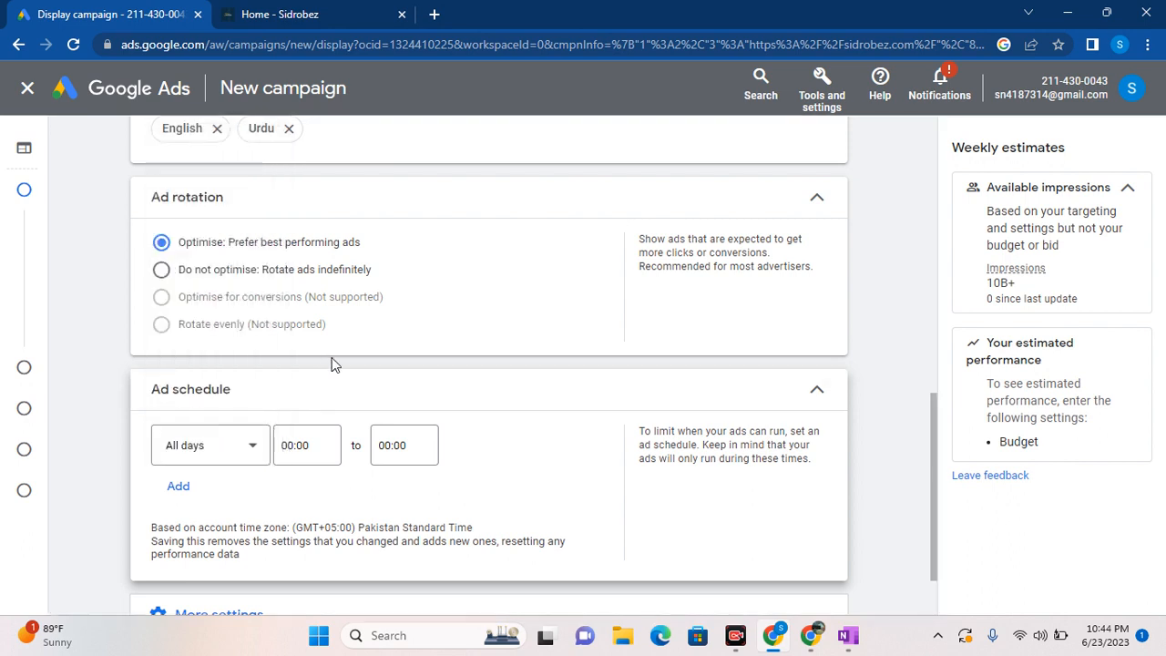
{"action": "left_click", "coordinate": [310, 460]}
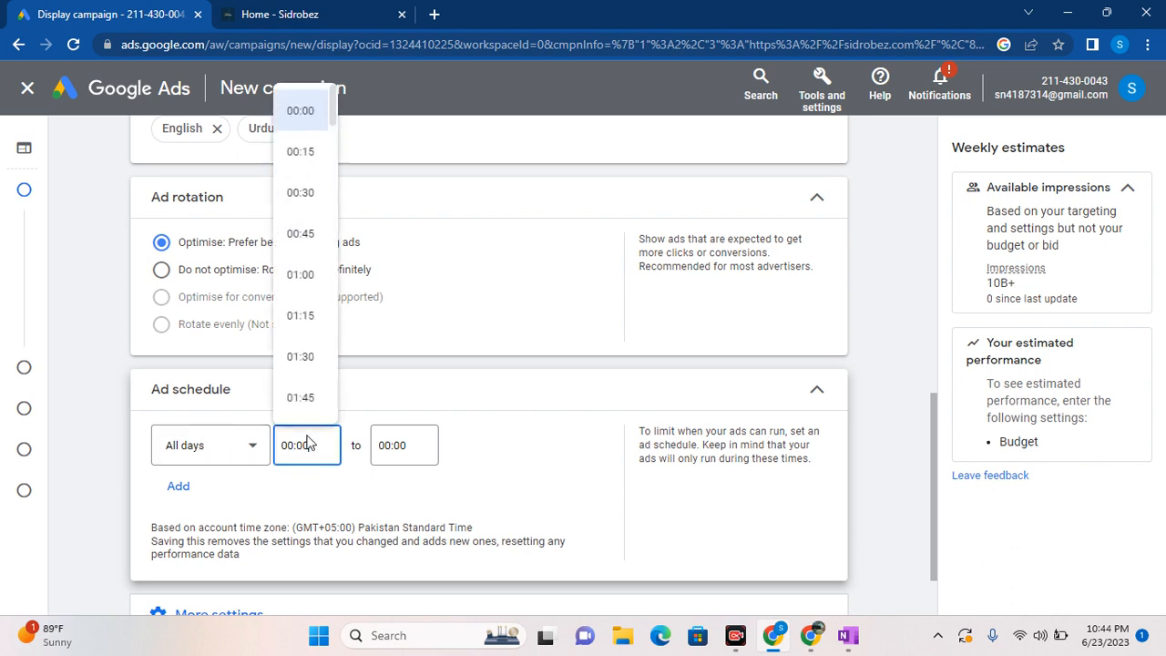
{"action": "scroll", "coordinate": [333, 373], "scroll_direction": "down", "scroll_amount": 6}
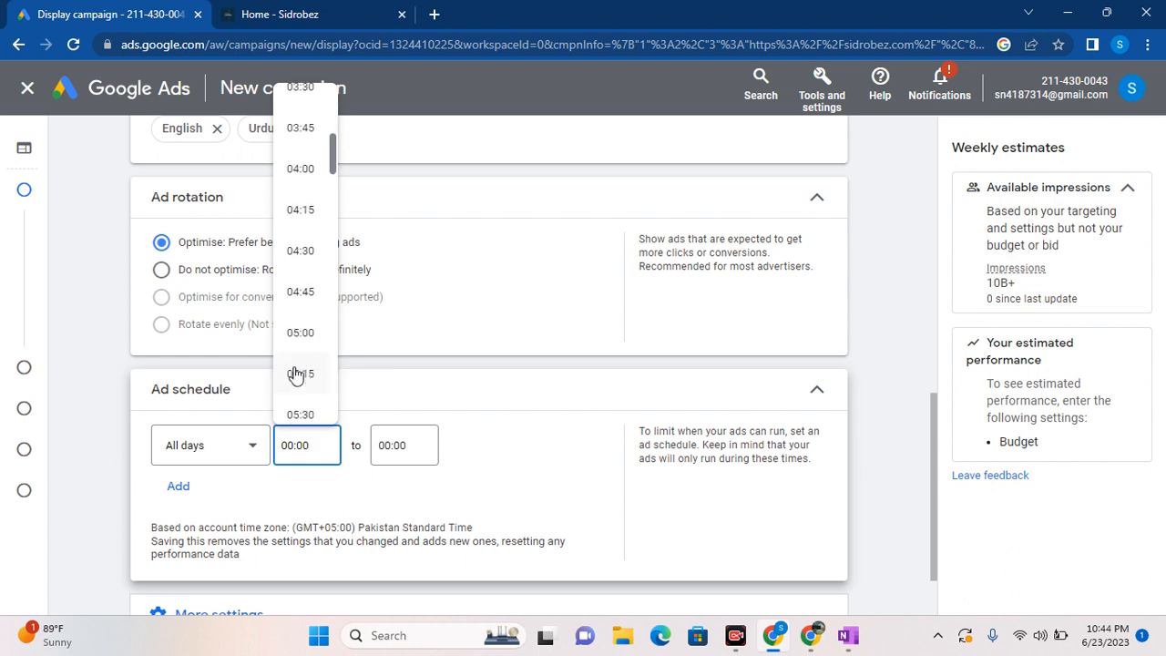
{"action": "scroll", "coordinate": [334, 394], "scroll_direction": "down", "scroll_amount": 3}
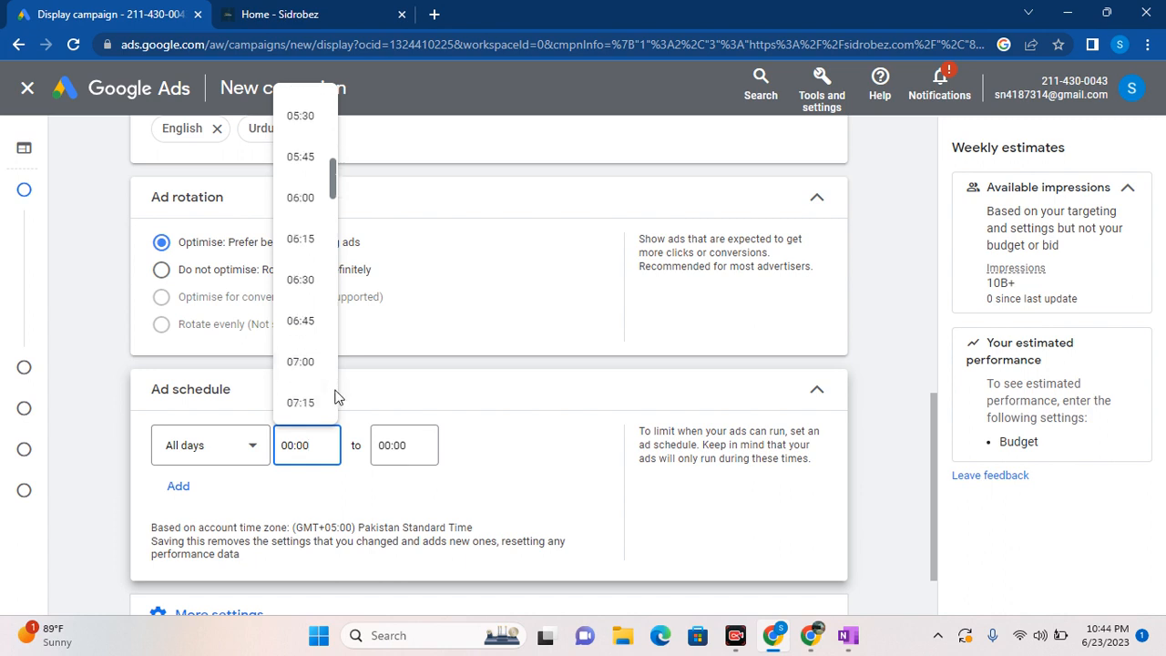
{"action": "left_click", "coordinate": [300, 366]}
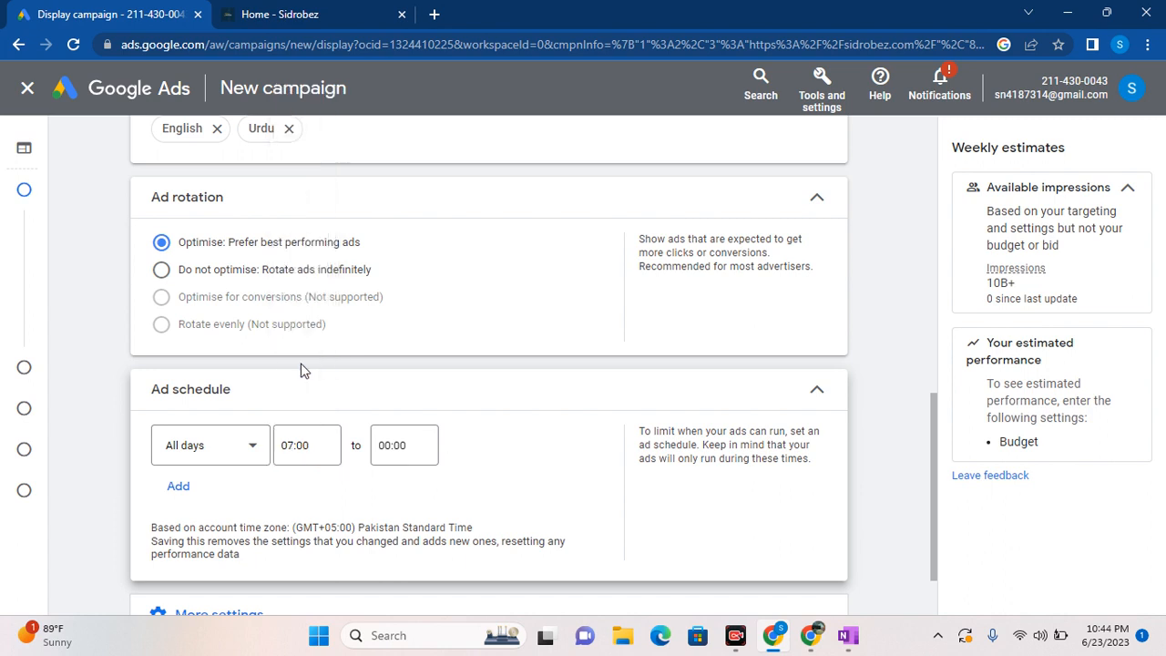
Set the ad schedule's end time to 18:00.
{"action": "left_click", "coordinate": [407, 450]}
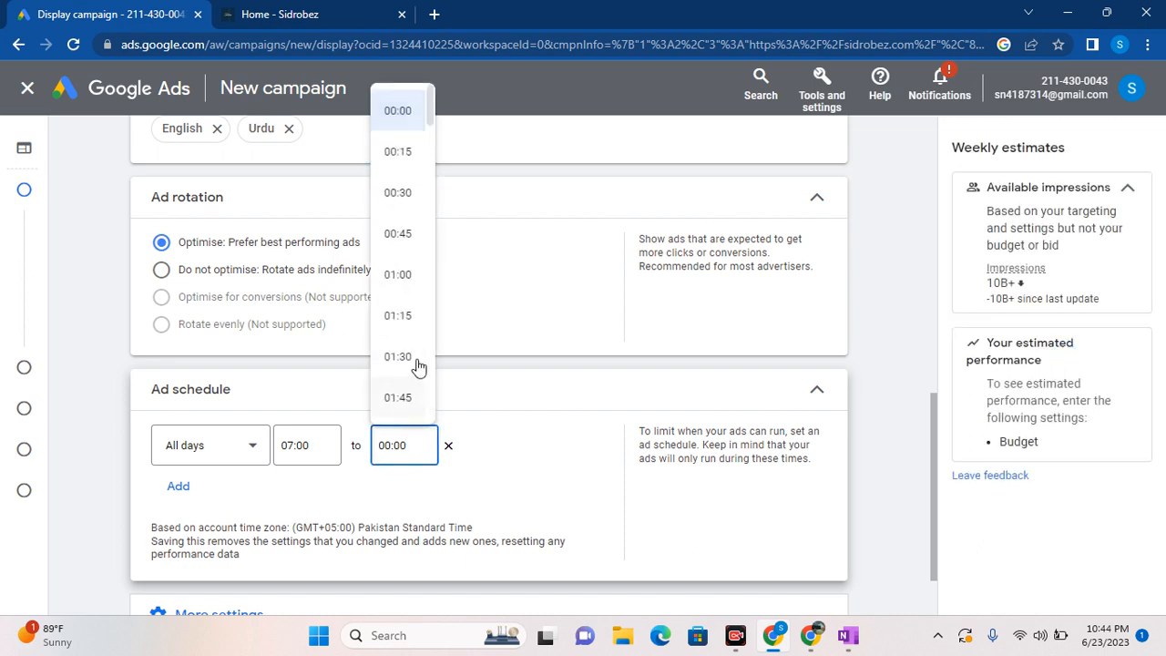
{"action": "scroll", "coordinate": [428, 341], "scroll_direction": "down", "scroll_amount": 3}
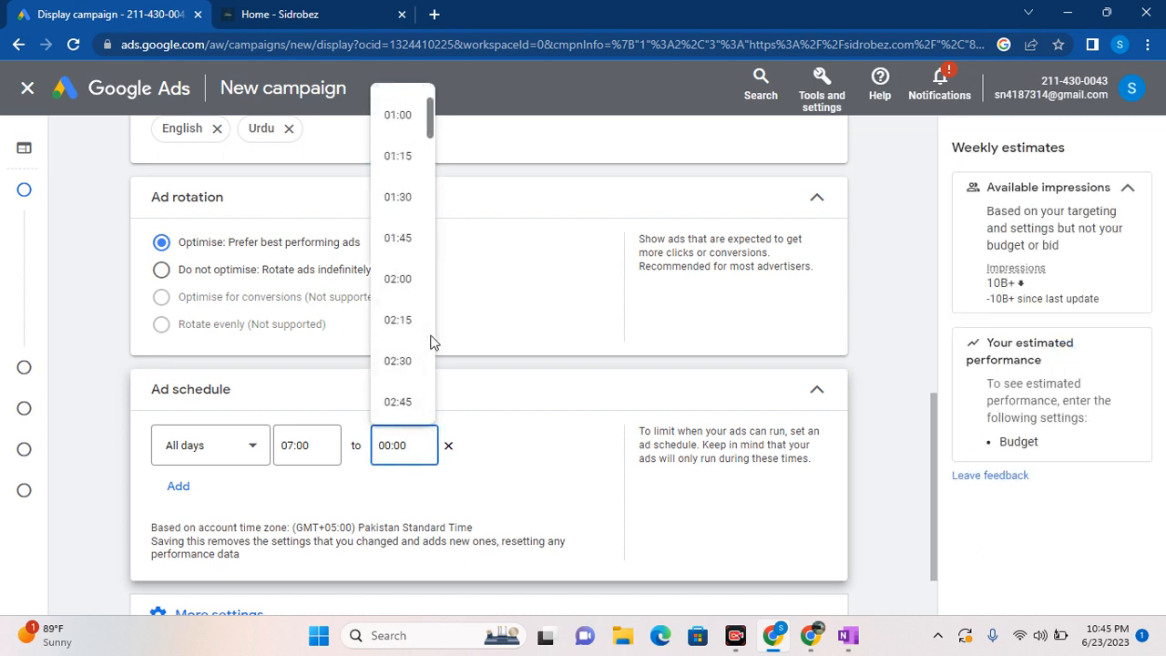
{"action": "scroll", "coordinate": [431, 342], "scroll_direction": "down", "scroll_amount": 19}
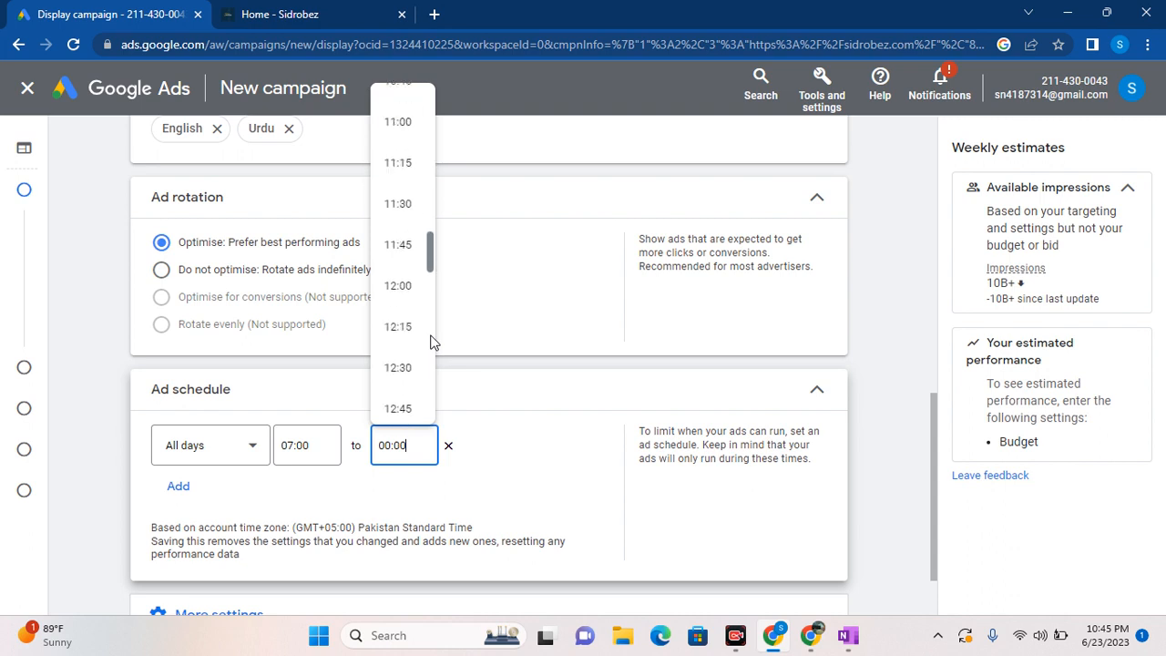
{"action": "scroll", "coordinate": [430, 342], "scroll_direction": "down", "scroll_amount": 6}
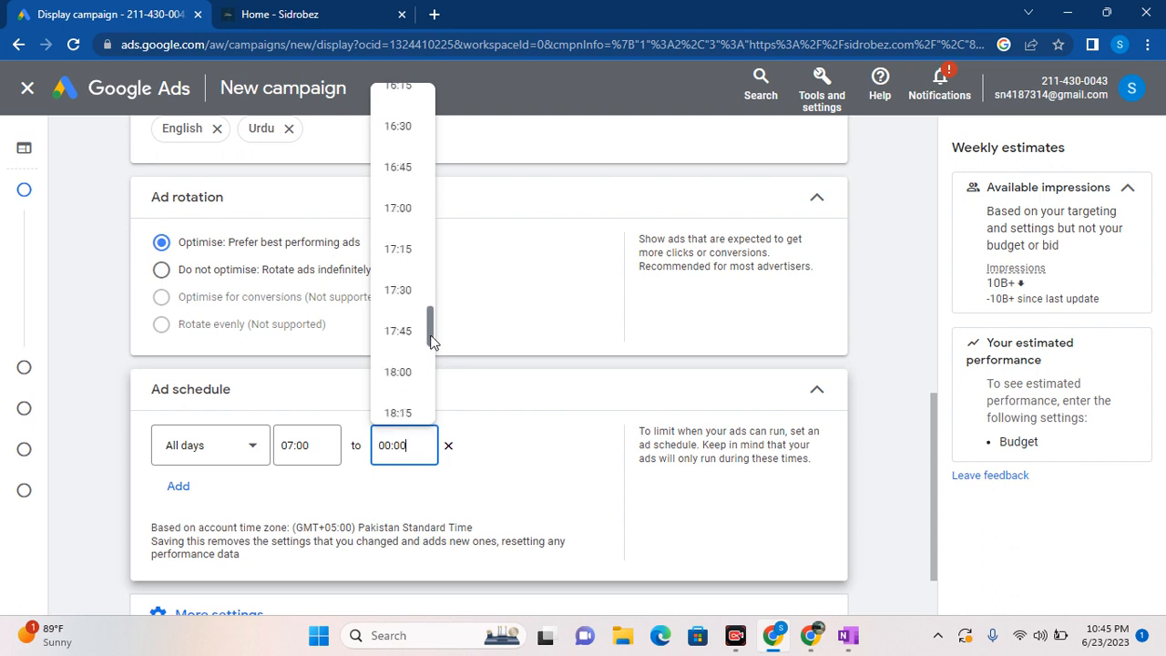
{"action": "scroll", "coordinate": [435, 274], "scroll_direction": "up", "scroll_amount": 3}
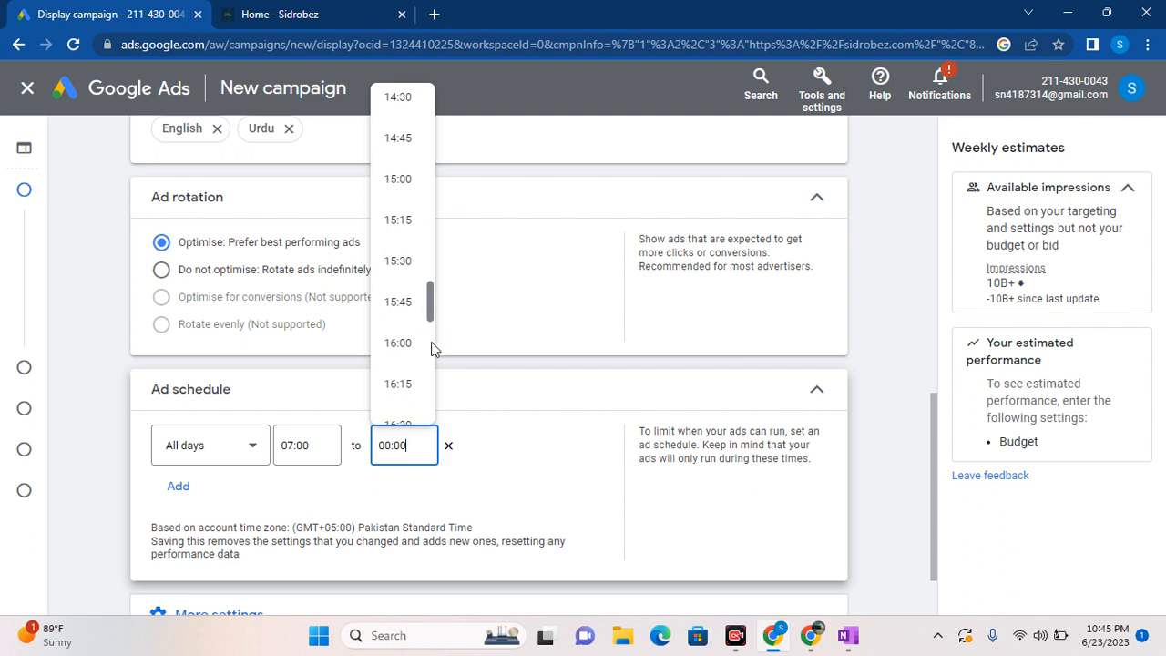
{"action": "scroll", "coordinate": [432, 349], "scroll_direction": "down", "scroll_amount": 3}
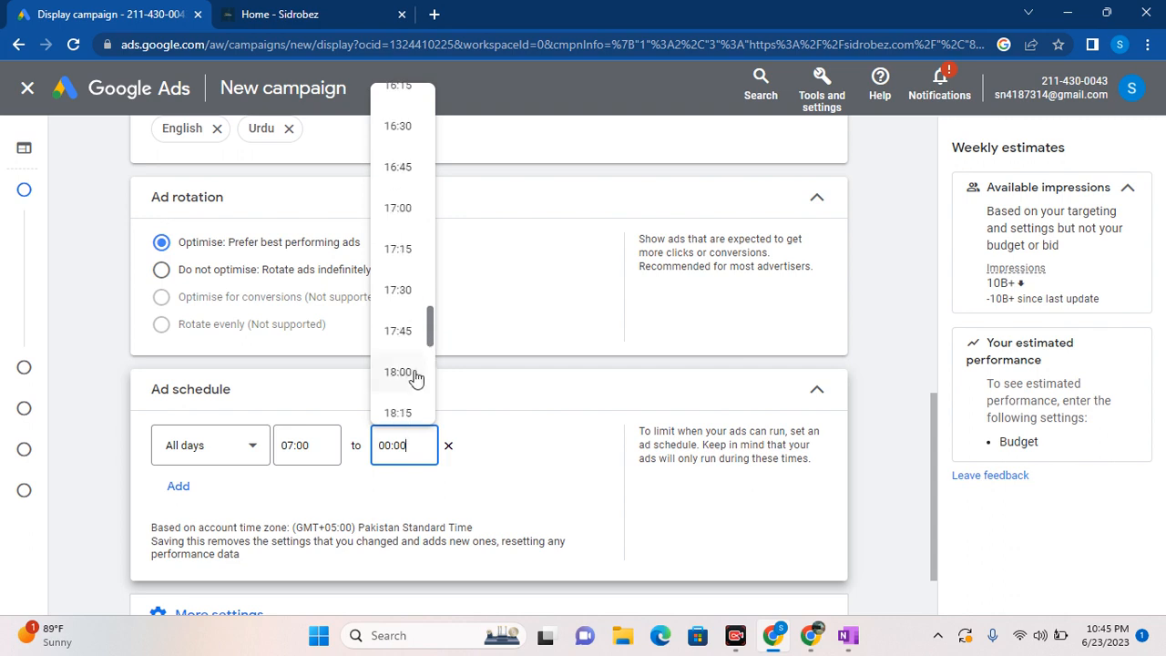
{"action": "left_click", "coordinate": [422, 369]}
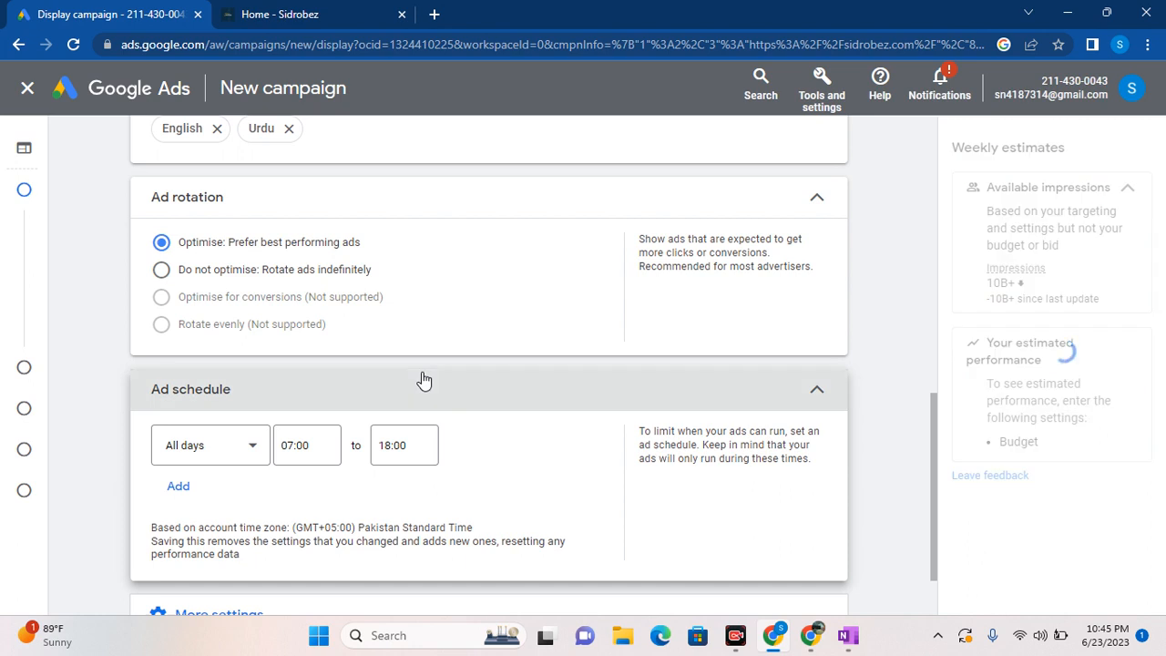
Collapse and reopen the ad schedule, and recheck its day choices with All days selected.
{"action": "left_click", "coordinate": [422, 381]}
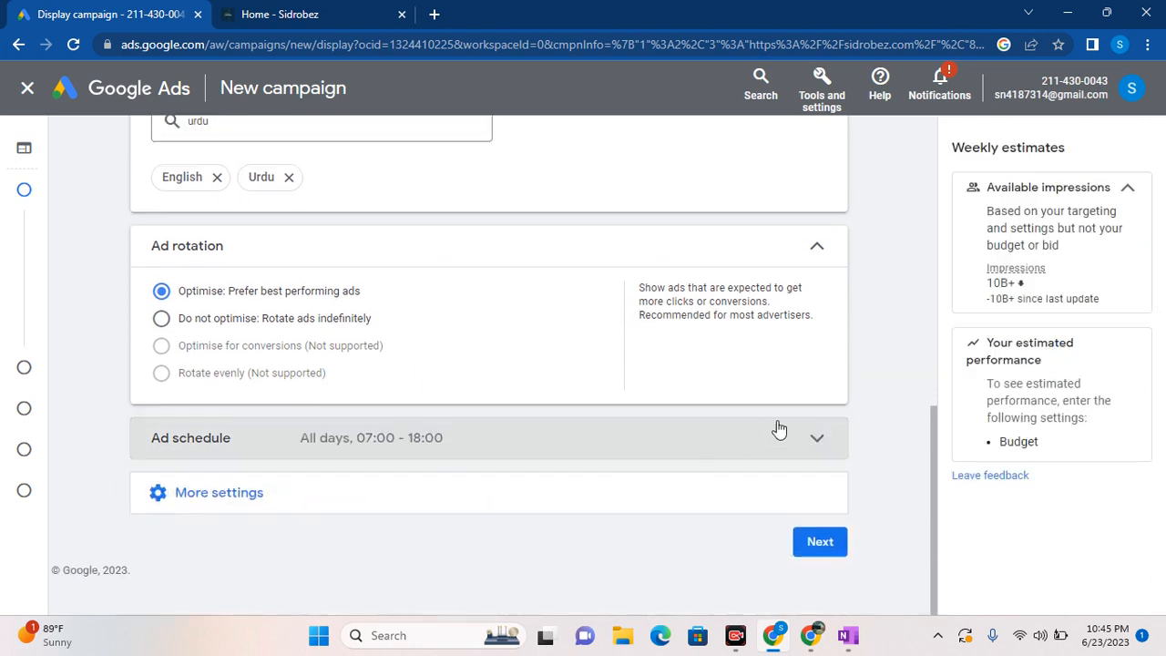
{"action": "left_click", "coordinate": [819, 446]}
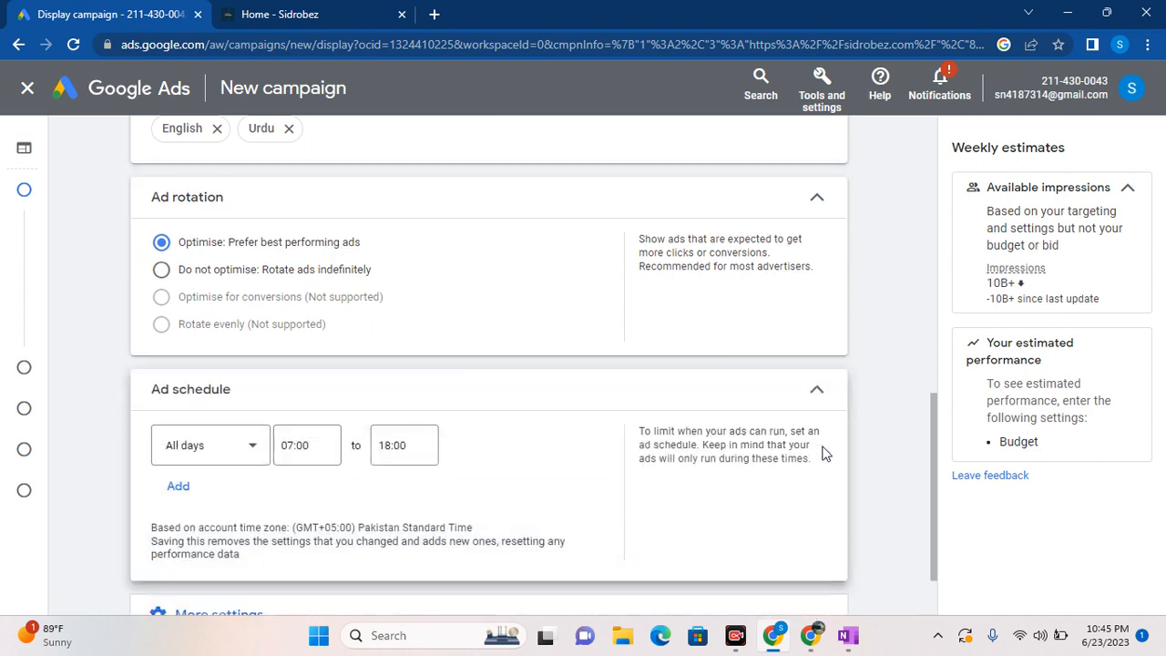
{"action": "left_click", "coordinate": [257, 448]}
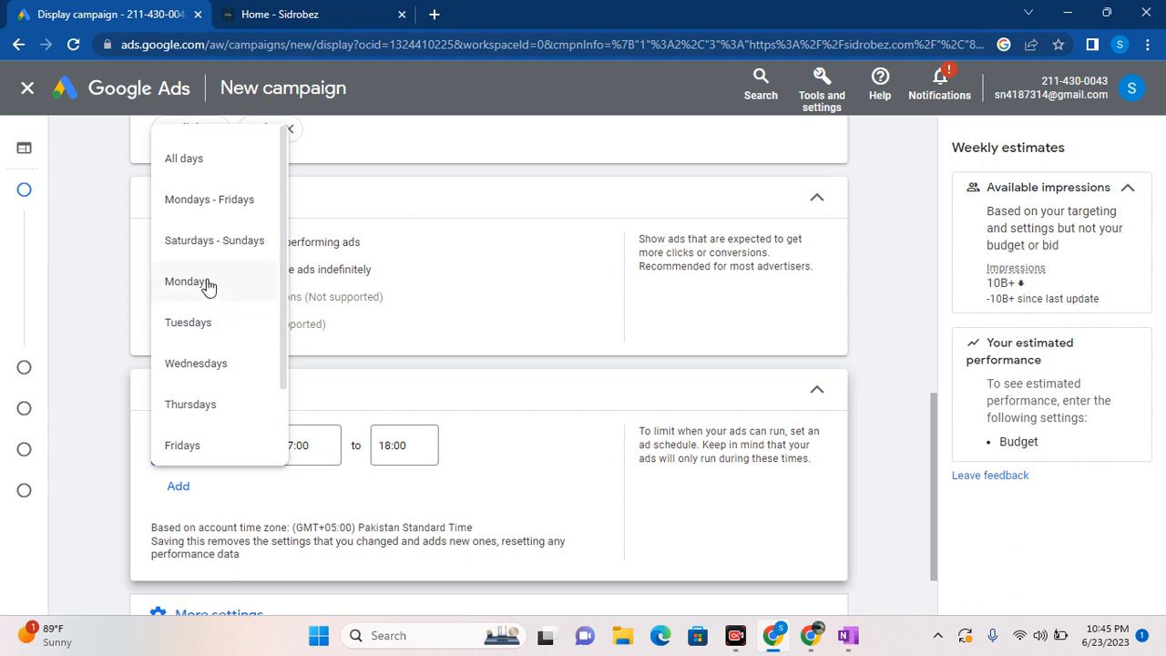
{"action": "left_click", "coordinate": [213, 158]}
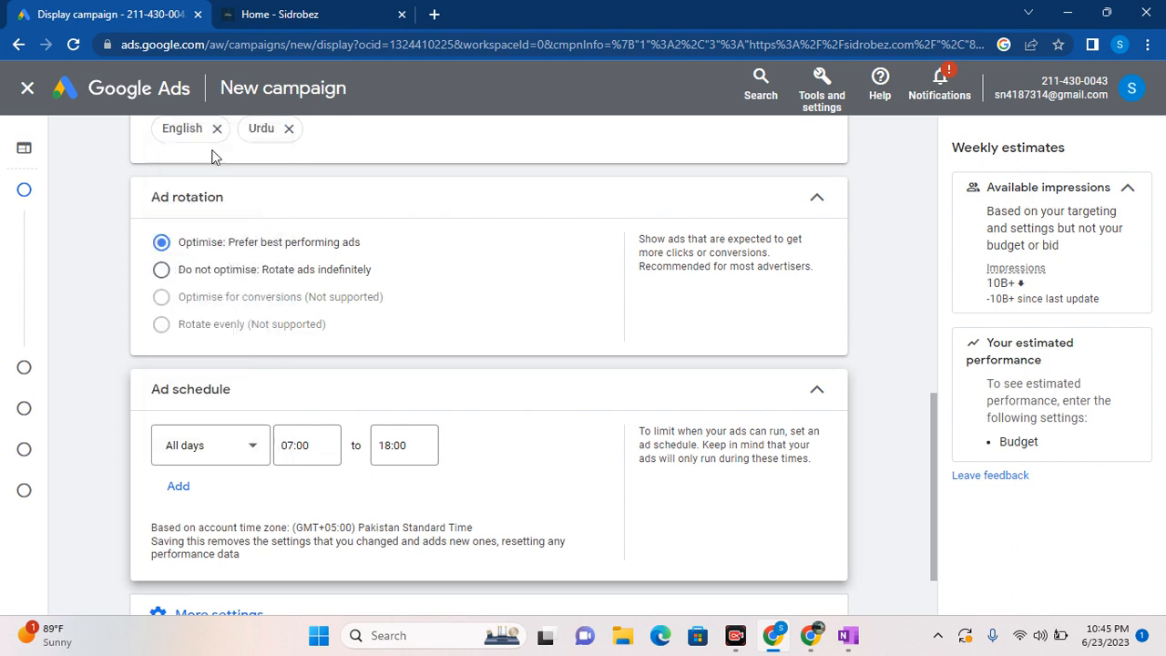
{"action": "left_click", "coordinate": [238, 465]}
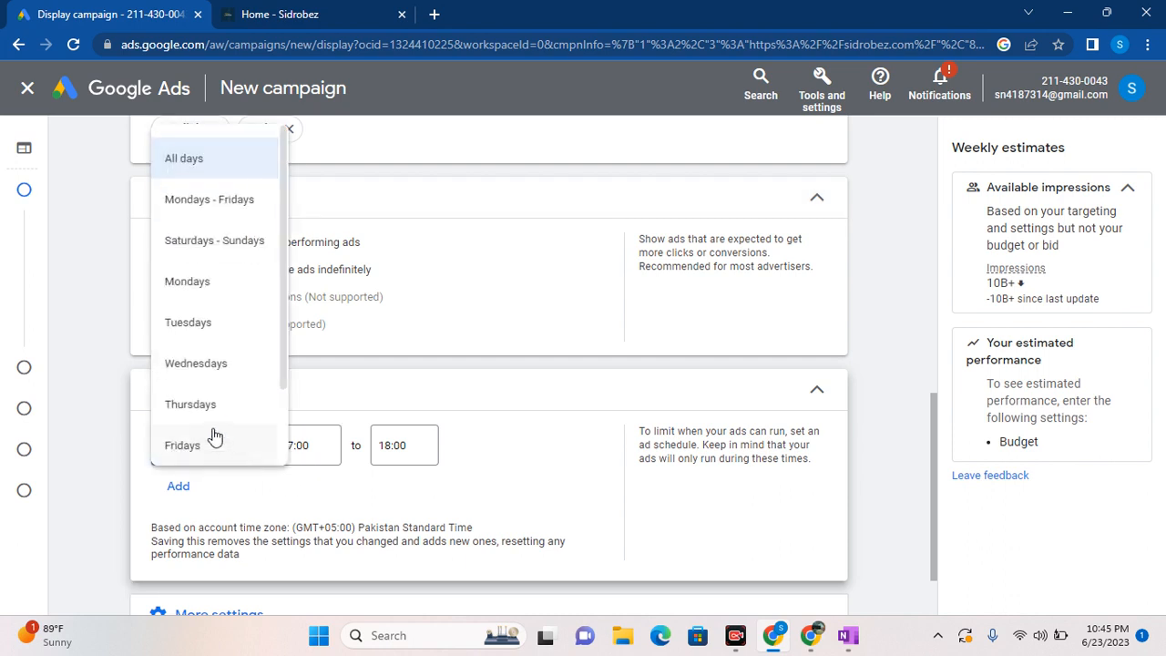
{"action": "left_click", "coordinate": [620, 468]}
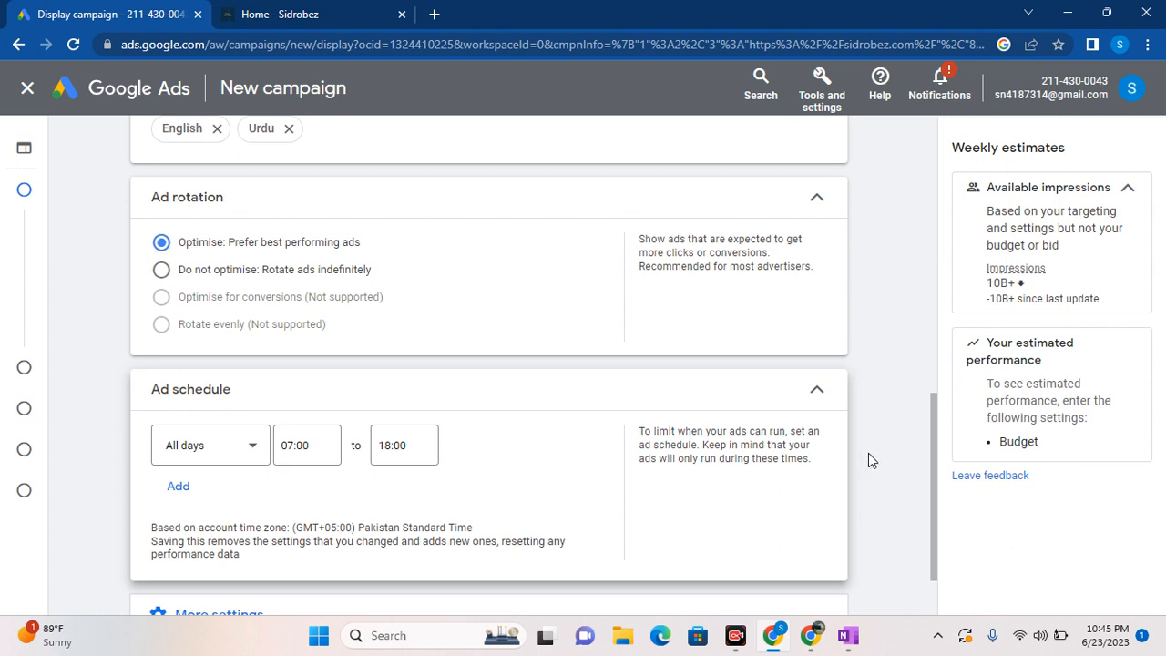
{"action": "scroll", "coordinate": [868, 452], "scroll_direction": "down", "scroll_amount": 1}
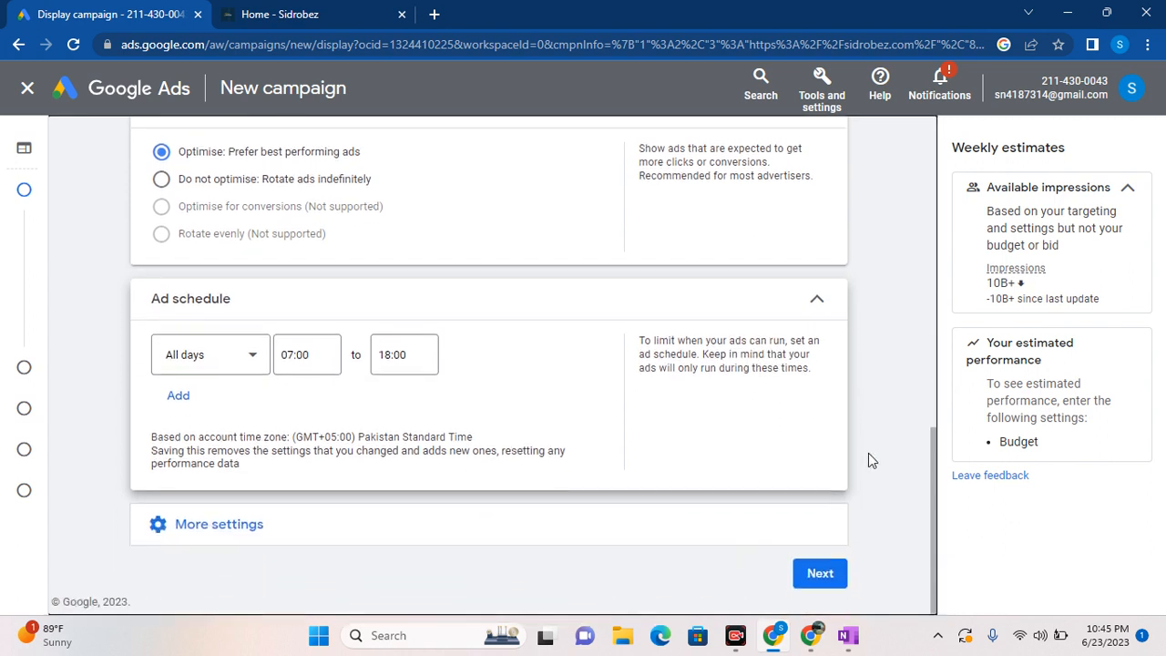
Add a second ad schedule row, setting the first row's day to Mondays and the second row's day to Tuesdays.
{"action": "left_click", "coordinate": [175, 398]}
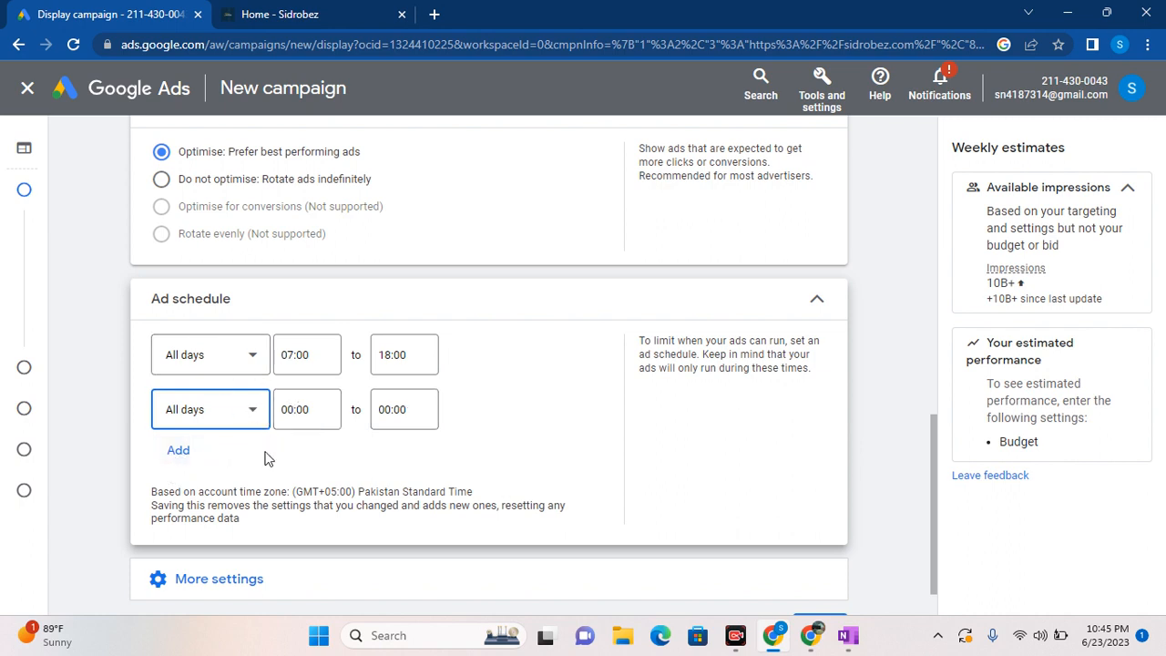
{"action": "left_click", "coordinate": [254, 356]}
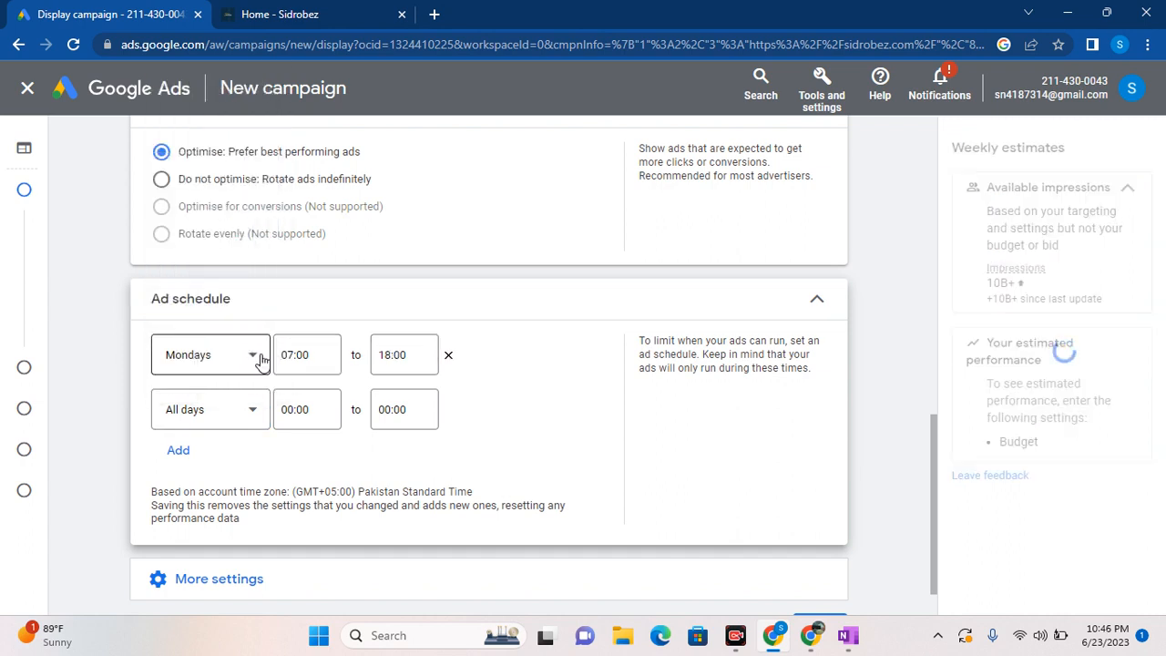
{"action": "left_click", "coordinate": [412, 356]}
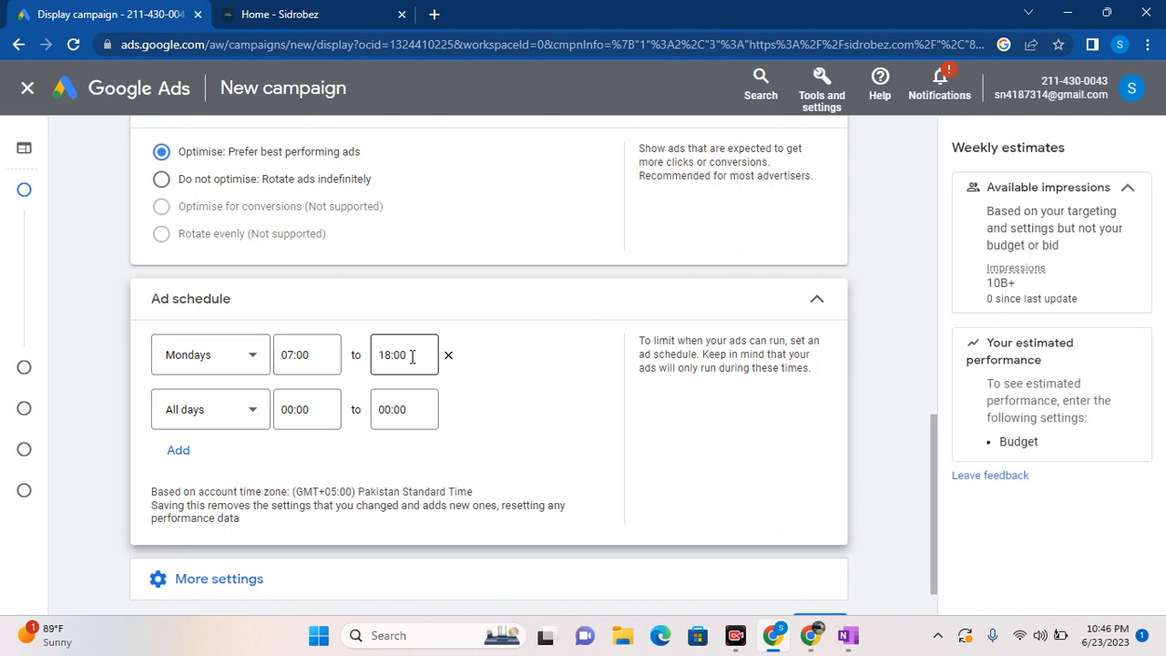
{"action": "left_click", "coordinate": [257, 412]}
{"action": "left_click", "coordinate": [239, 282]}
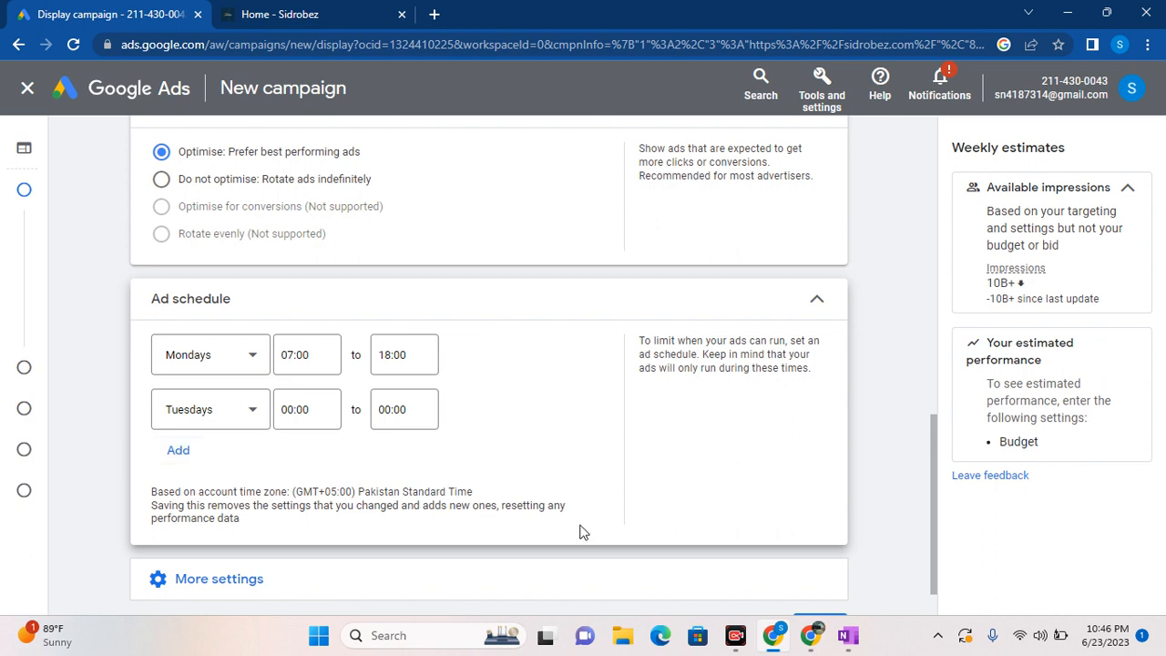
Expand the additional campaign settings and review the Devices options, leaving Show on all devices selected.
{"action": "scroll", "coordinate": [897, 469], "scroll_direction": "down", "scroll_amount": 1}
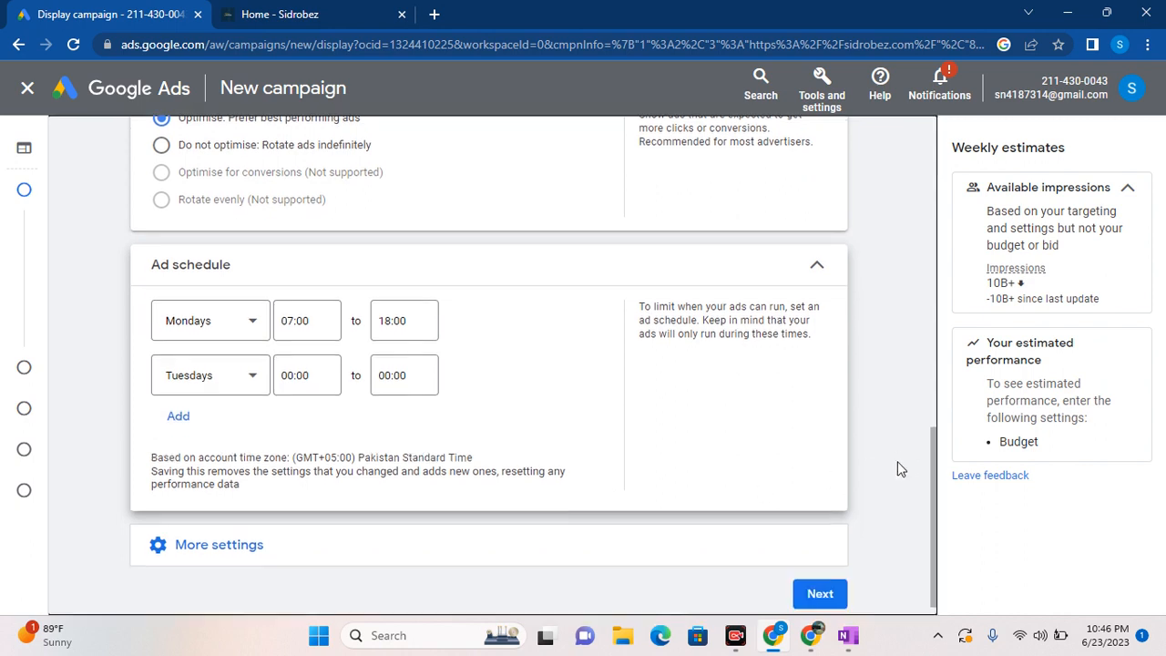
{"action": "left_click", "coordinate": [210, 526]}
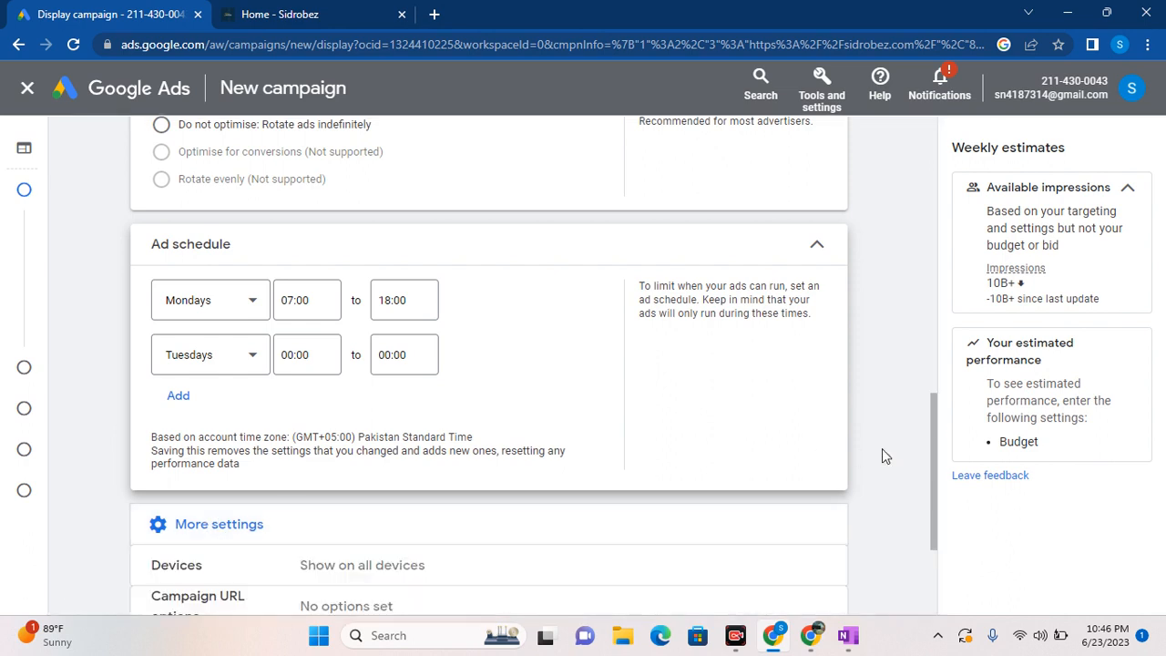
{"action": "scroll", "coordinate": [882, 449], "scroll_direction": "down", "scroll_amount": 5}
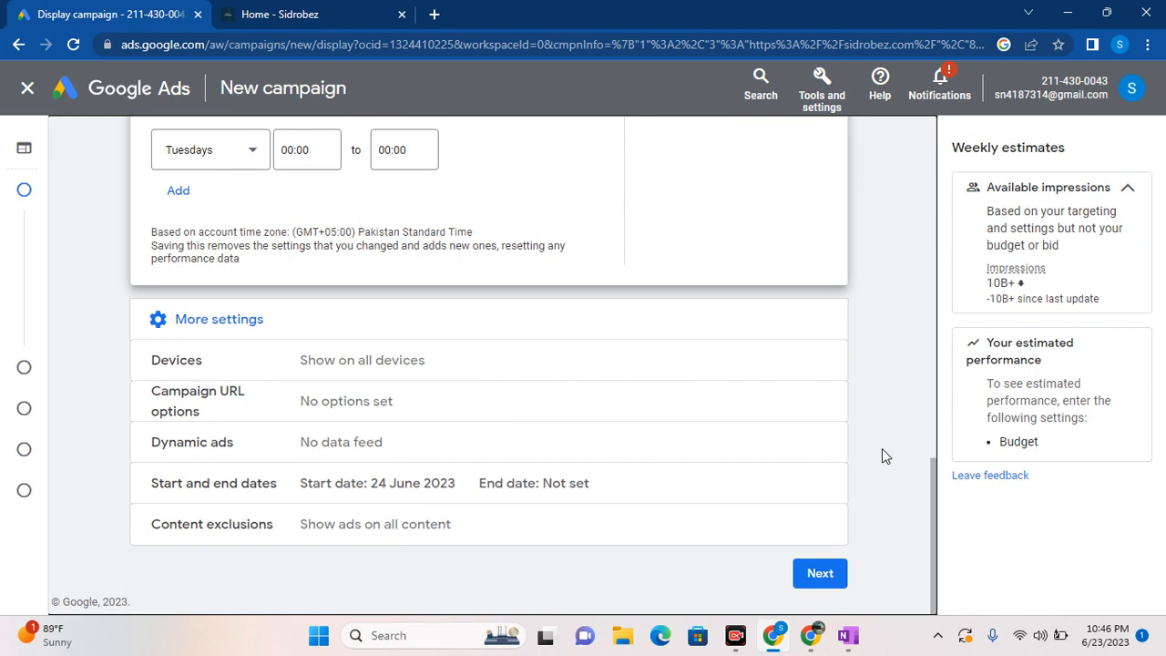
{"action": "left_click", "coordinate": [725, 373]}
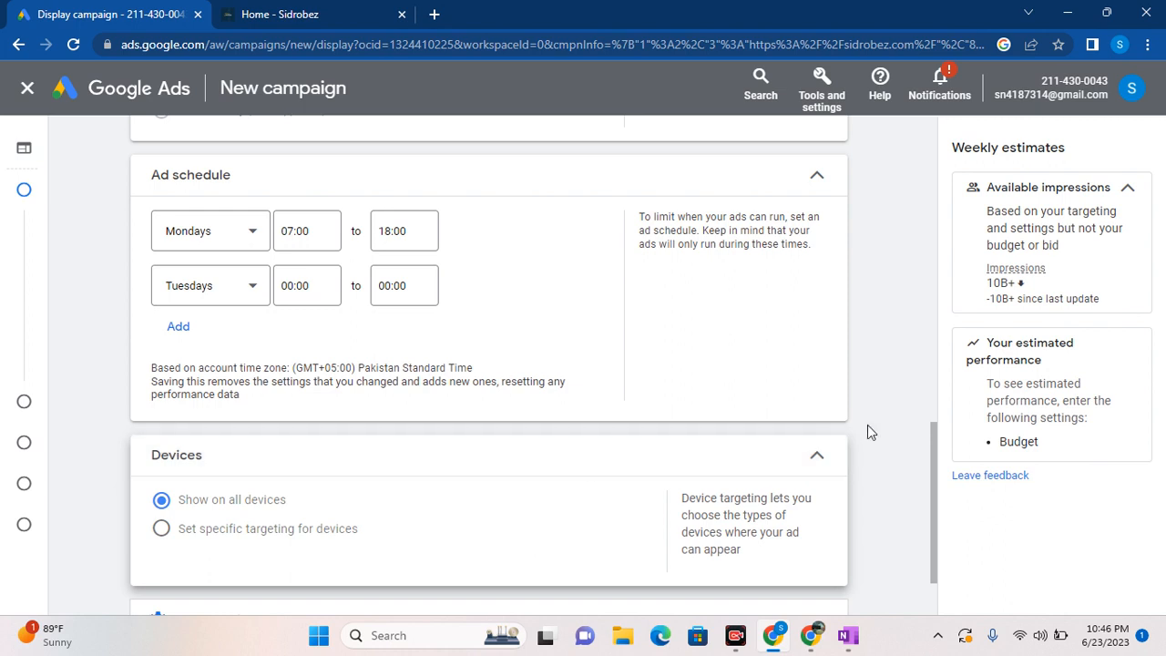
{"action": "scroll", "coordinate": [869, 433], "scroll_direction": "down", "scroll_amount": 2}
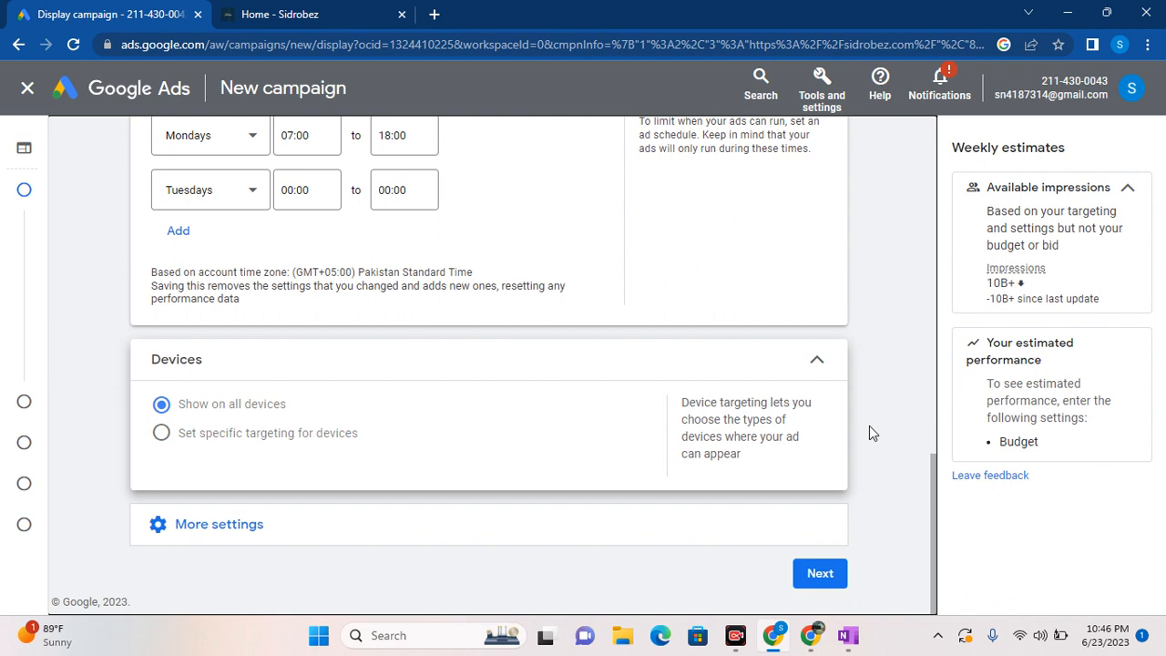
Open the Campaign URL options and examine the tracking template, final URL suffix and custom parameter fields, leaving them empty.
{"action": "left_click", "coordinate": [211, 527]}
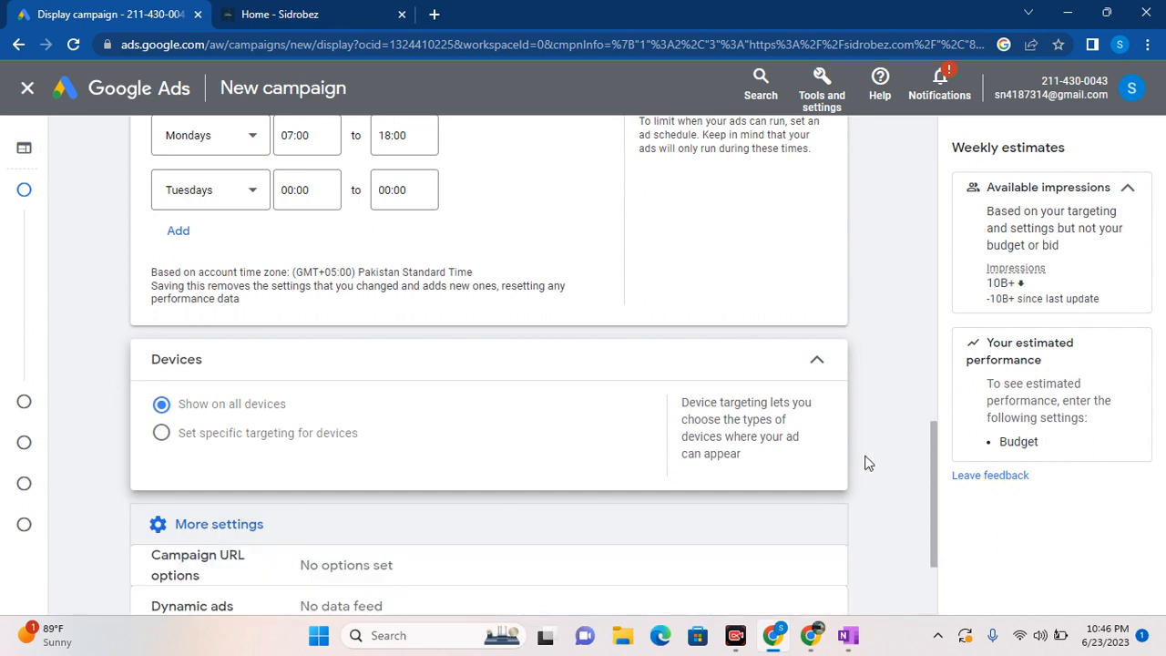
{"action": "scroll", "coordinate": [867, 462], "scroll_direction": "down", "scroll_amount": 3}
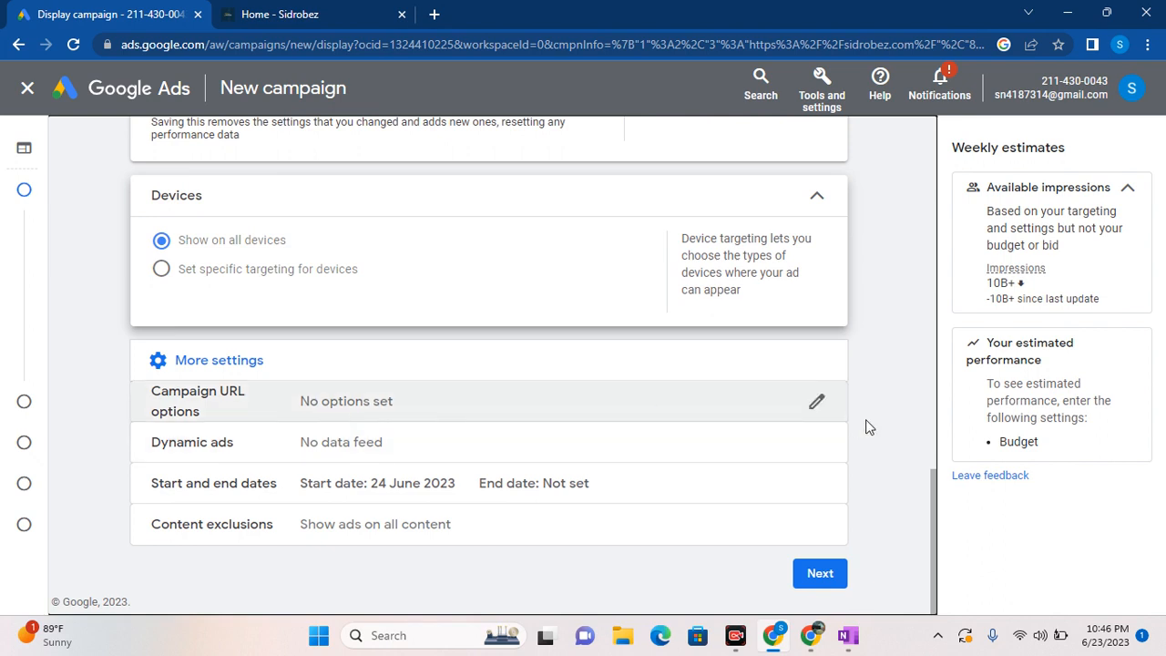
{"action": "left_click", "coordinate": [816, 403]}
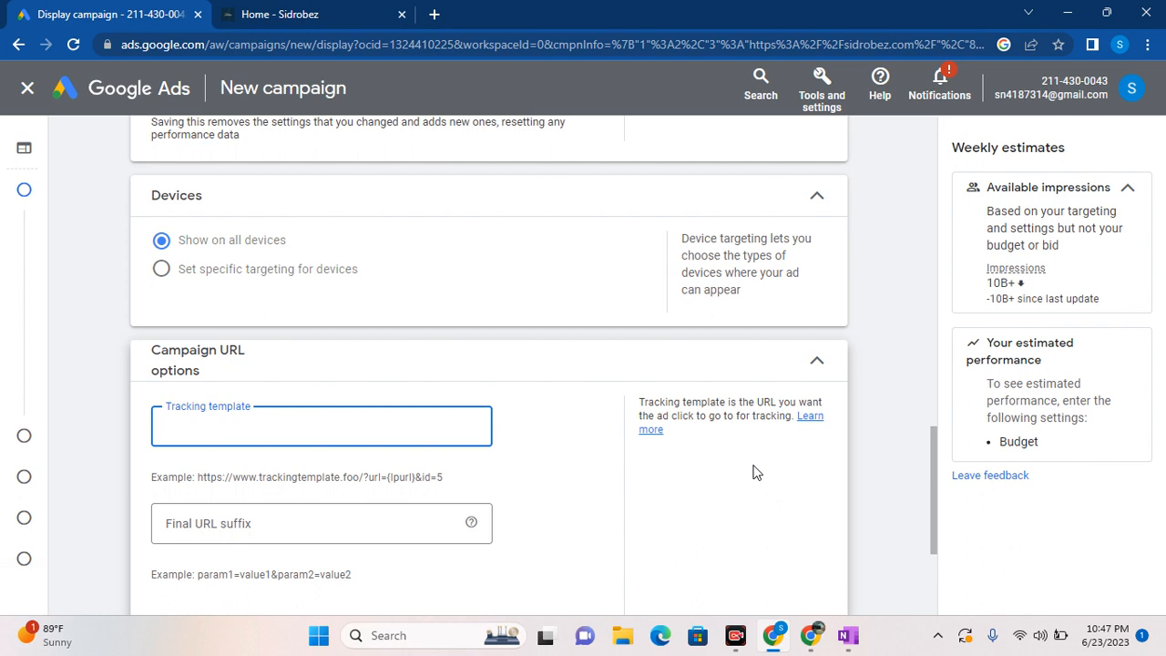
{"action": "left_click", "coordinate": [867, 461]}
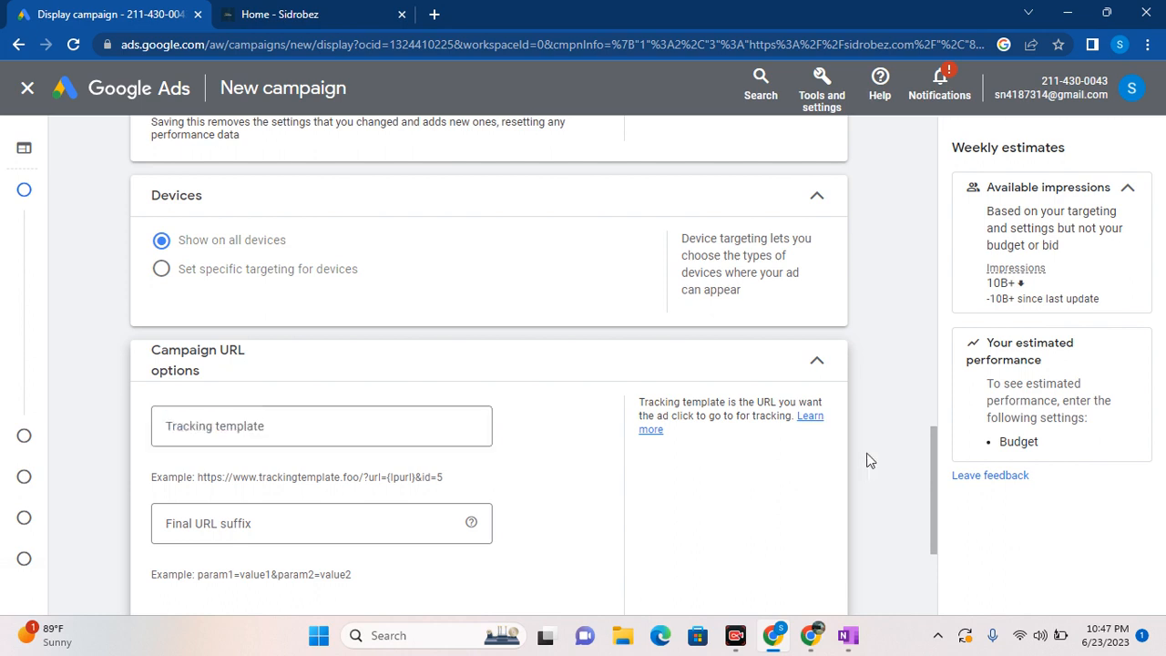
{"action": "left_click", "coordinate": [269, 425]}
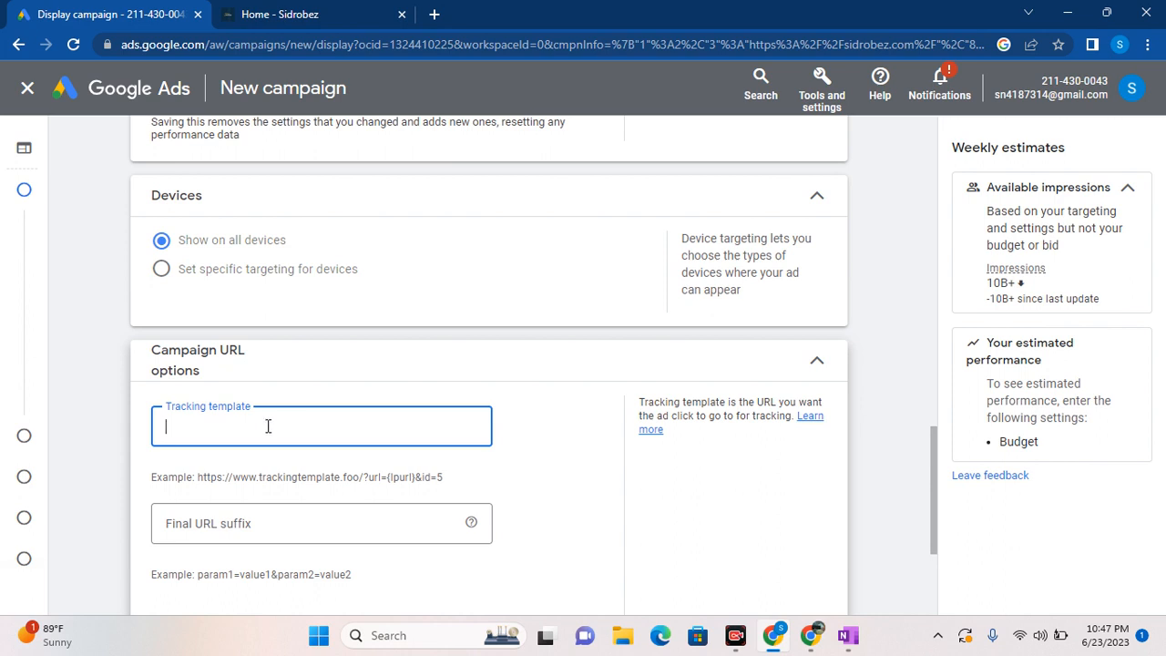
{"action": "left_click", "coordinate": [319, 523]}
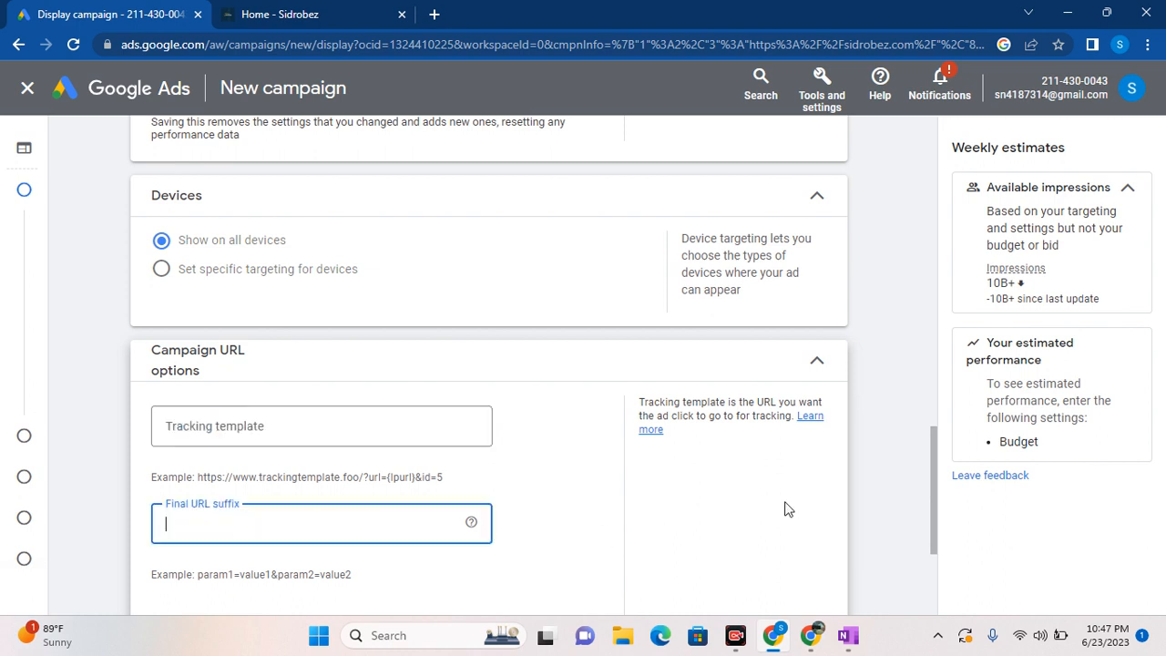
{"action": "left_click", "coordinate": [892, 489]}
{"action": "scroll", "coordinate": [891, 489], "scroll_direction": "down", "scroll_amount": 2}
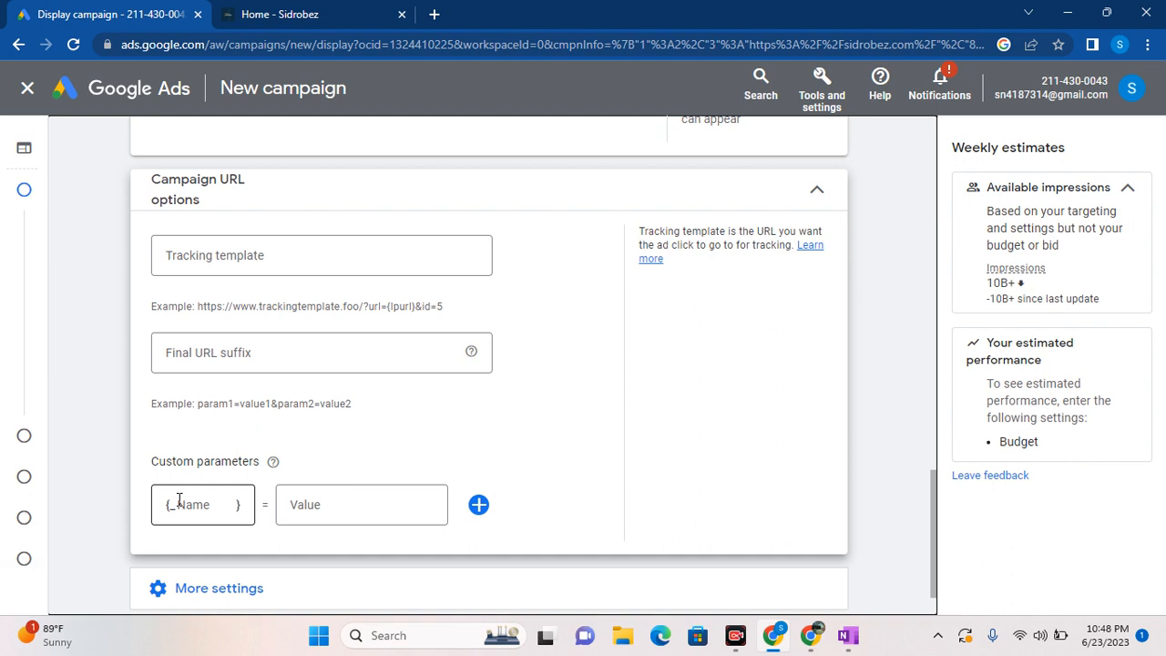
{"action": "left_click", "coordinate": [224, 505]}
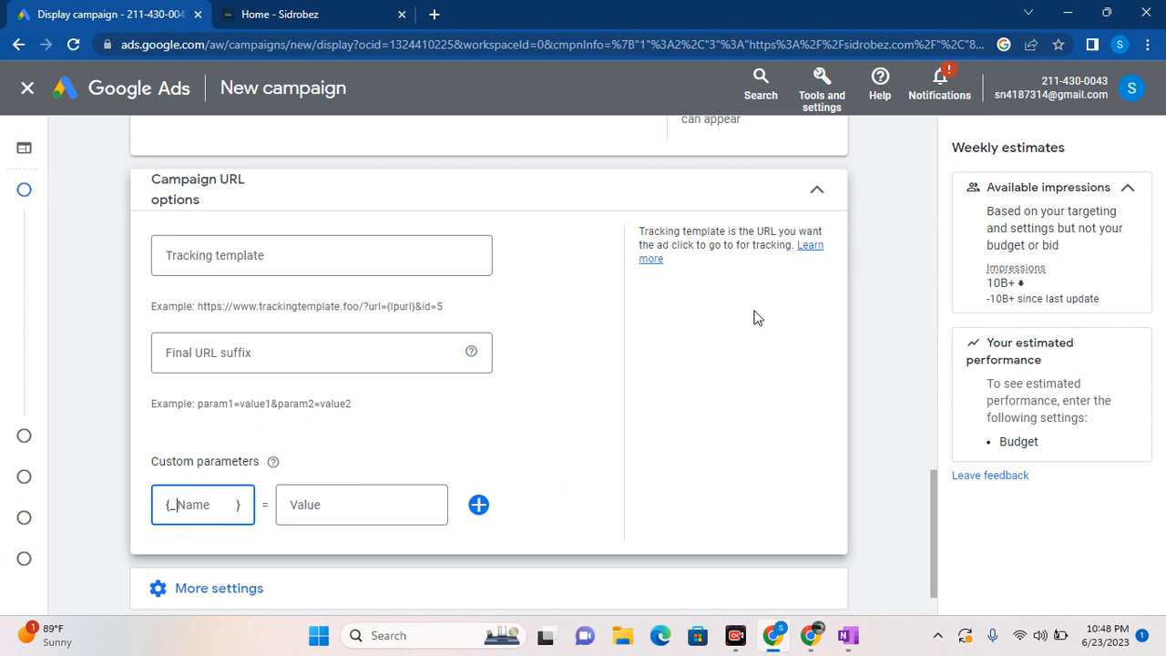
Open the tracking template help article and read through it down to the related article.
{"action": "left_click", "coordinate": [811, 248]}
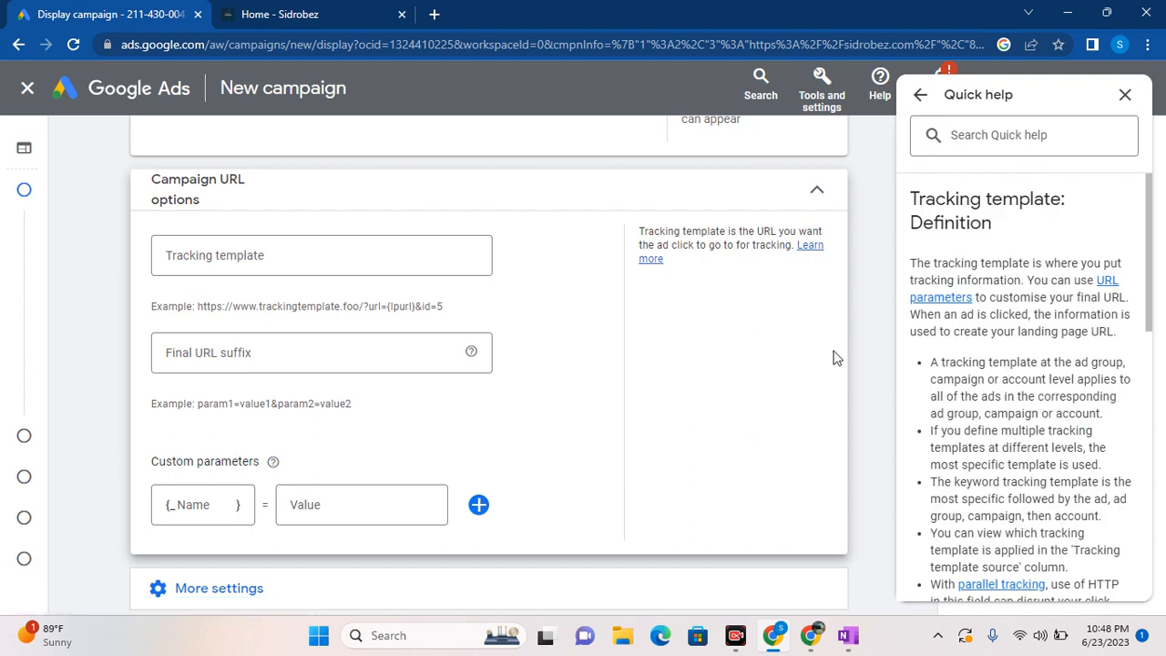
{"action": "left_click", "coordinate": [1151, 345]}
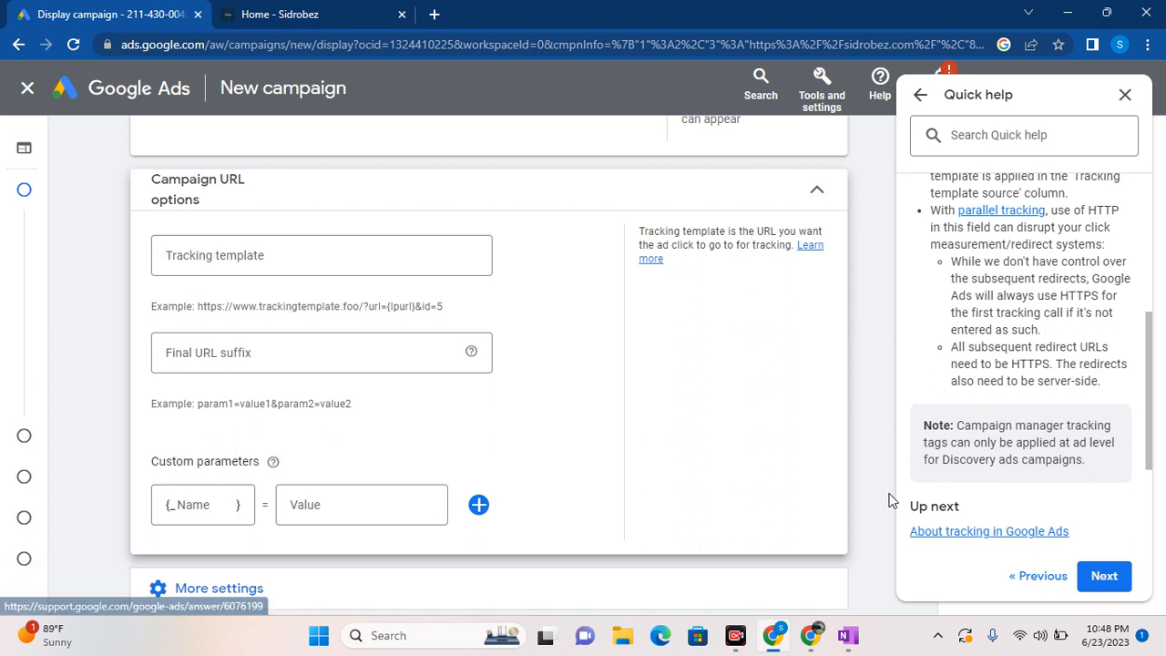
{"action": "scroll", "coordinate": [871, 472], "scroll_direction": "down", "scroll_amount": 1}
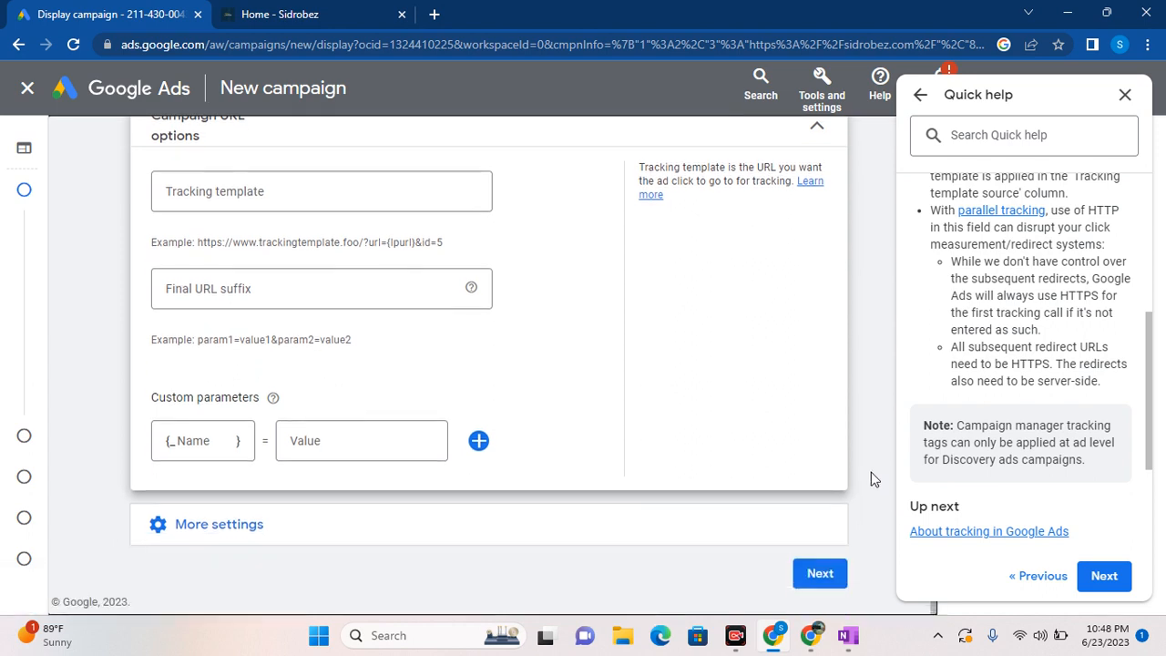
Open the "About tracking in Google Ads" article, expand its parallel tracking notice and read the sections on tracking and URL options.
{"action": "left_click", "coordinate": [927, 535]}
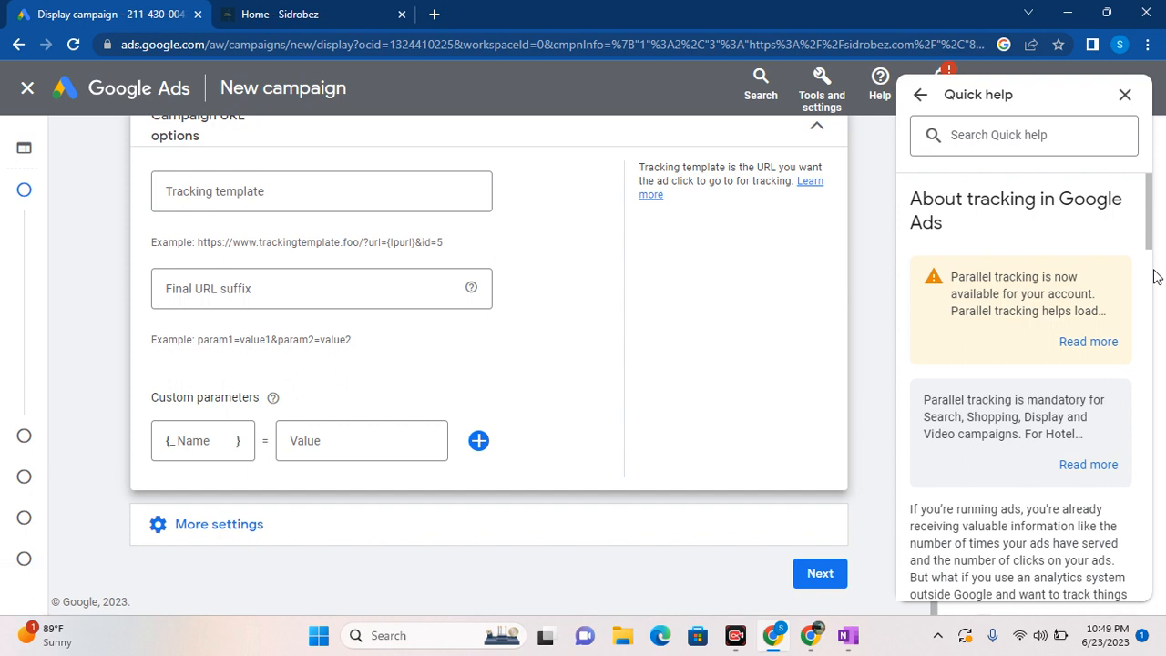
{"action": "left_click", "coordinate": [1085, 342]}
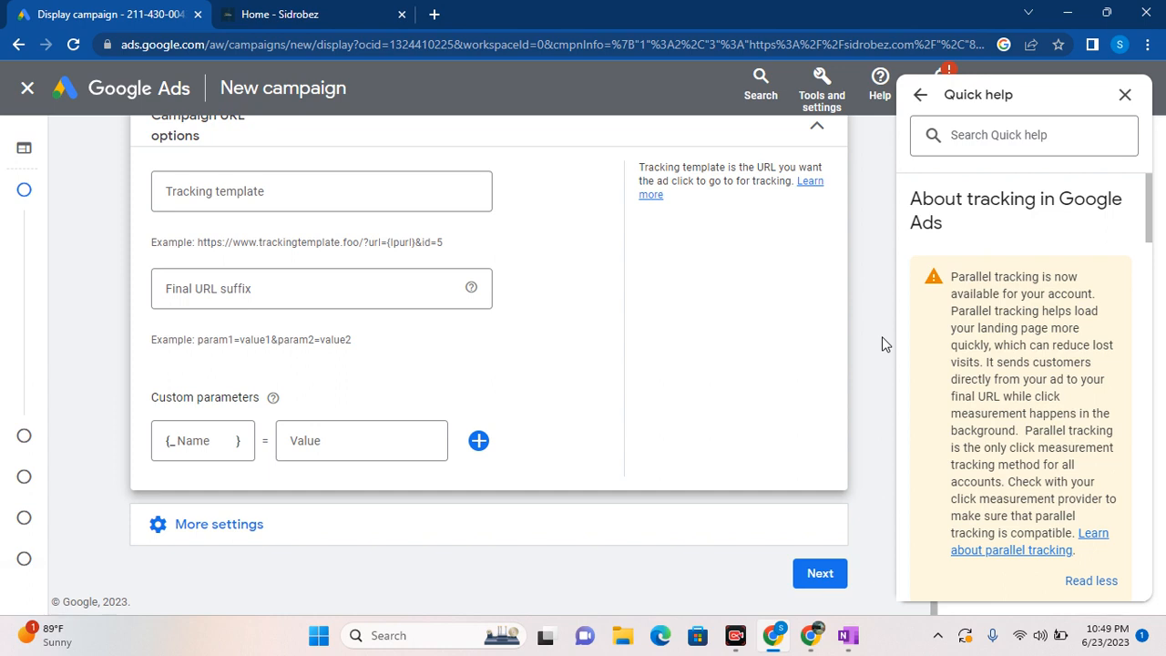
{"action": "left_click", "coordinate": [1150, 278]}
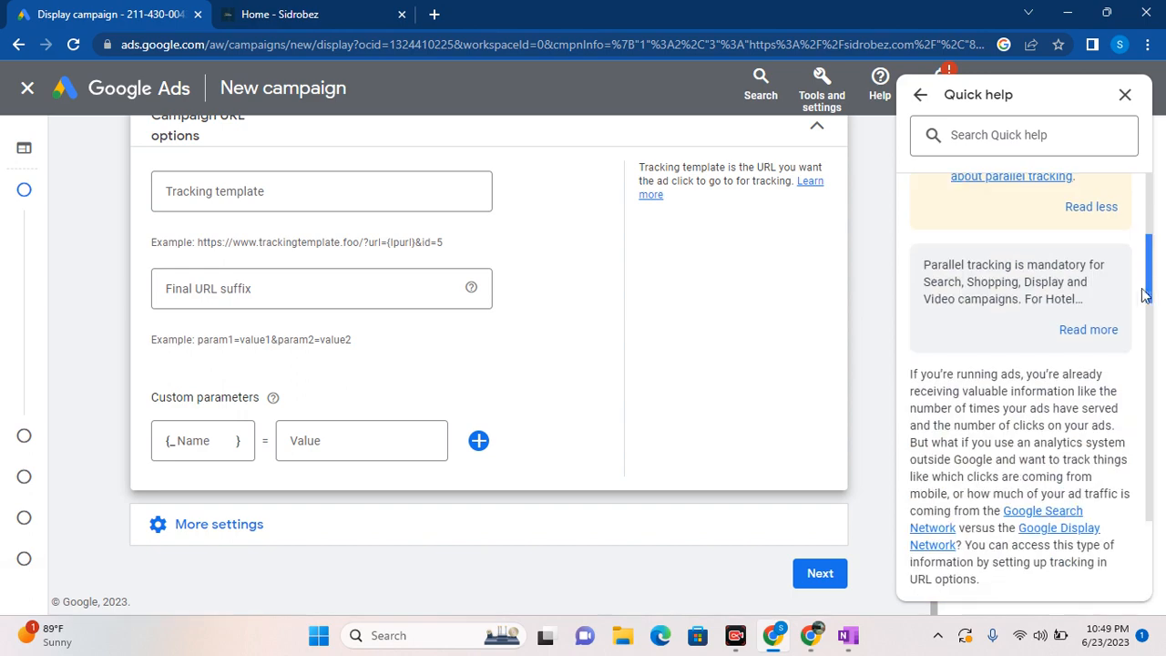
{"action": "left_click", "coordinate": [1153, 325]}
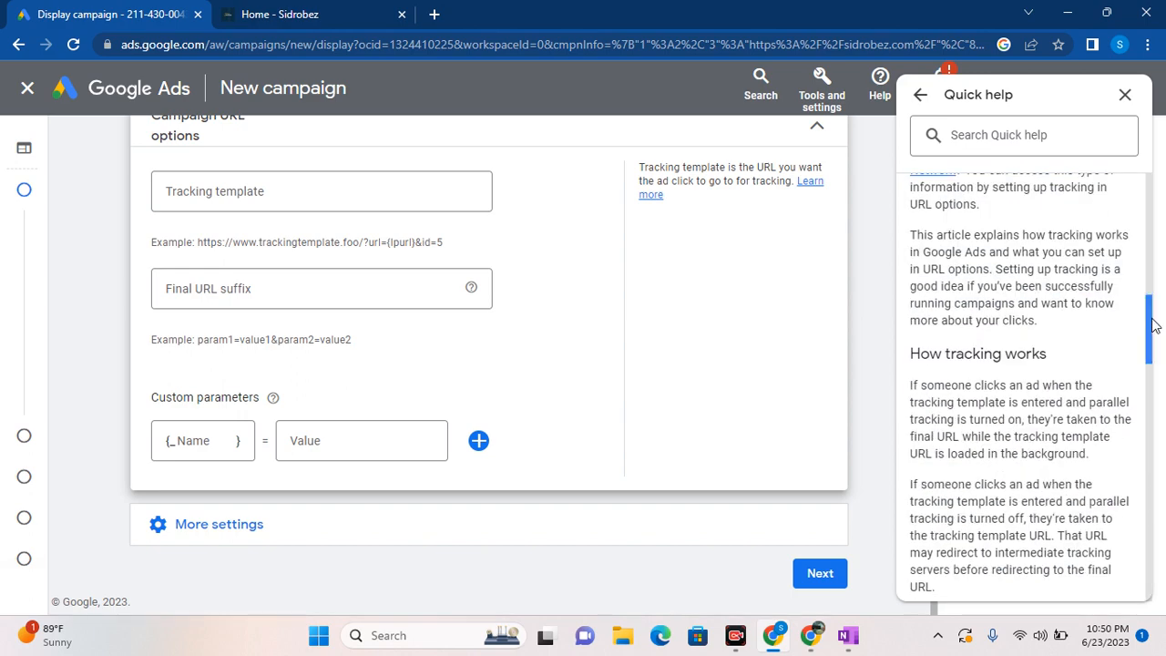
{"action": "left_click", "coordinate": [1148, 401]}
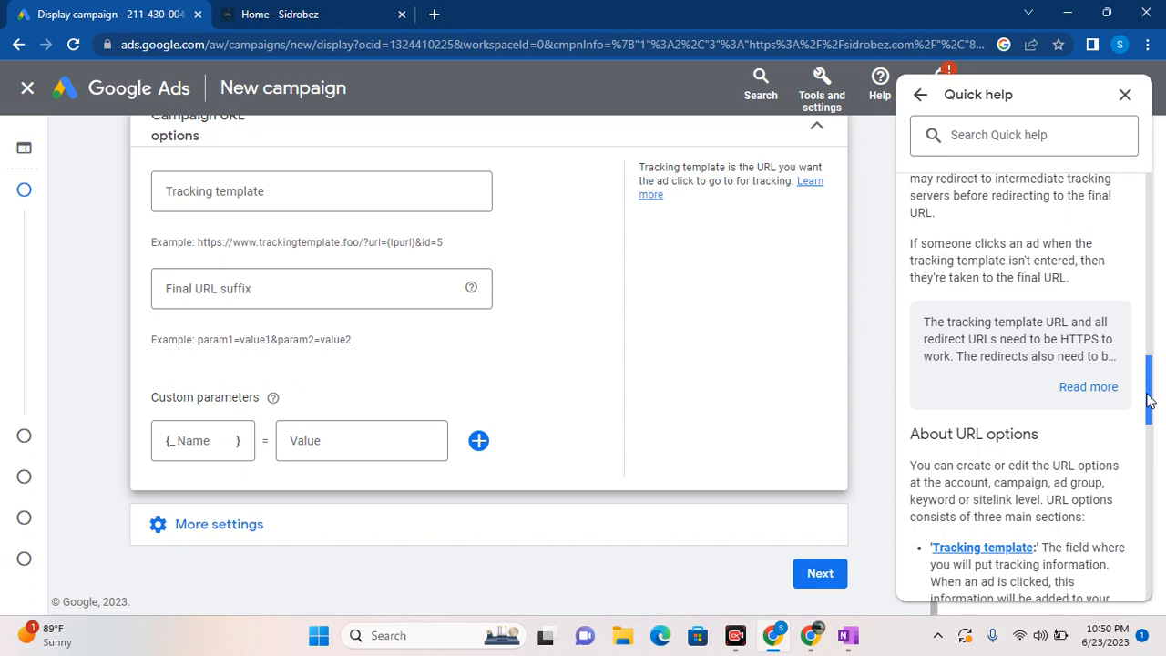
{"action": "left_click", "coordinate": [1150, 448]}
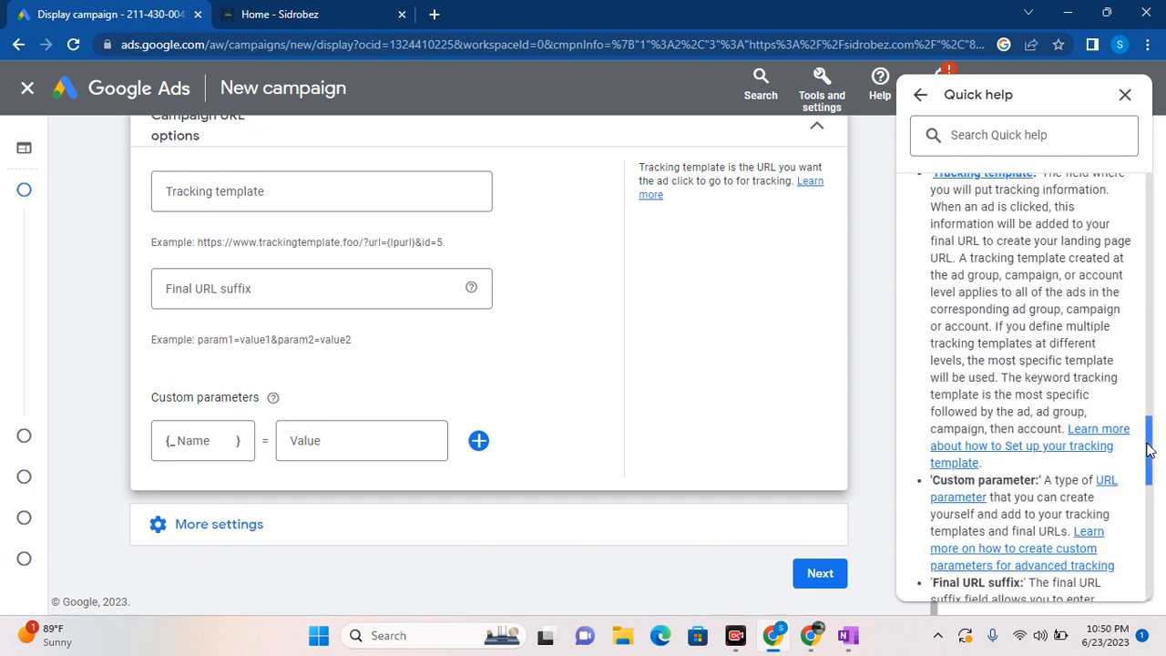
{"action": "left_click", "coordinate": [1150, 516]}
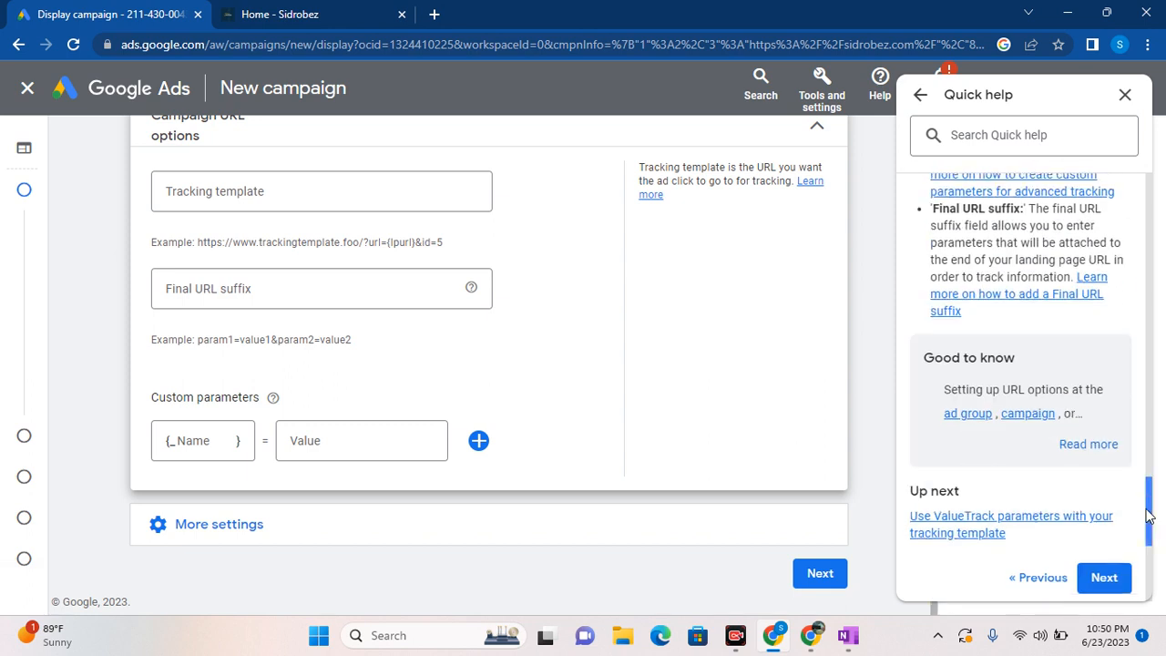
{"action": "left_click", "coordinate": [1151, 460]}
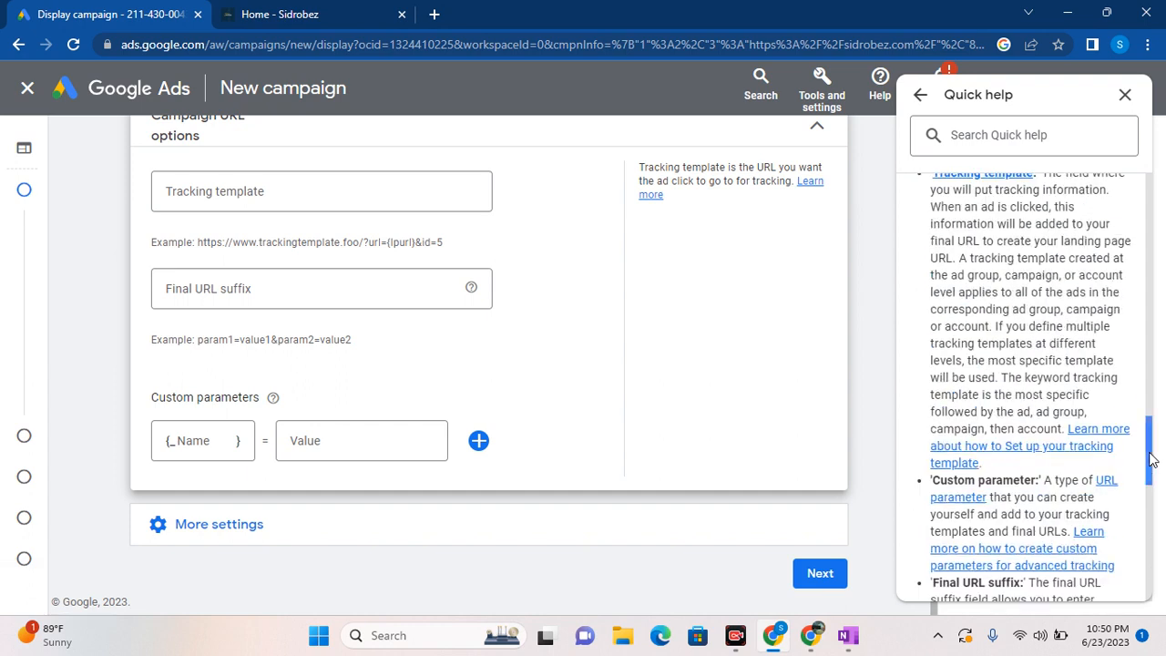